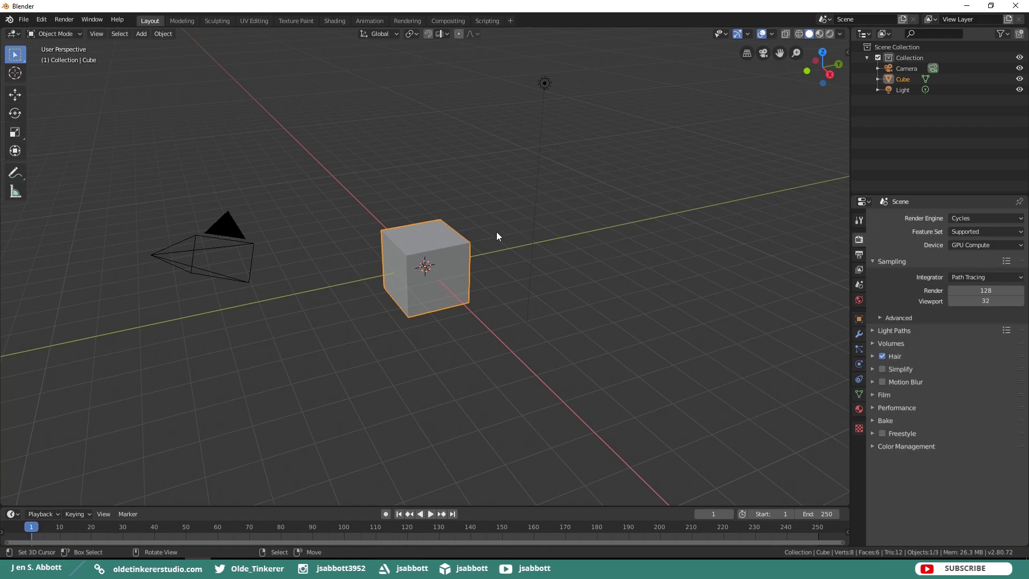
Delete the default cube and add a text object rotated 90° about X to stand upright
{"action": "key", "text": "x"}
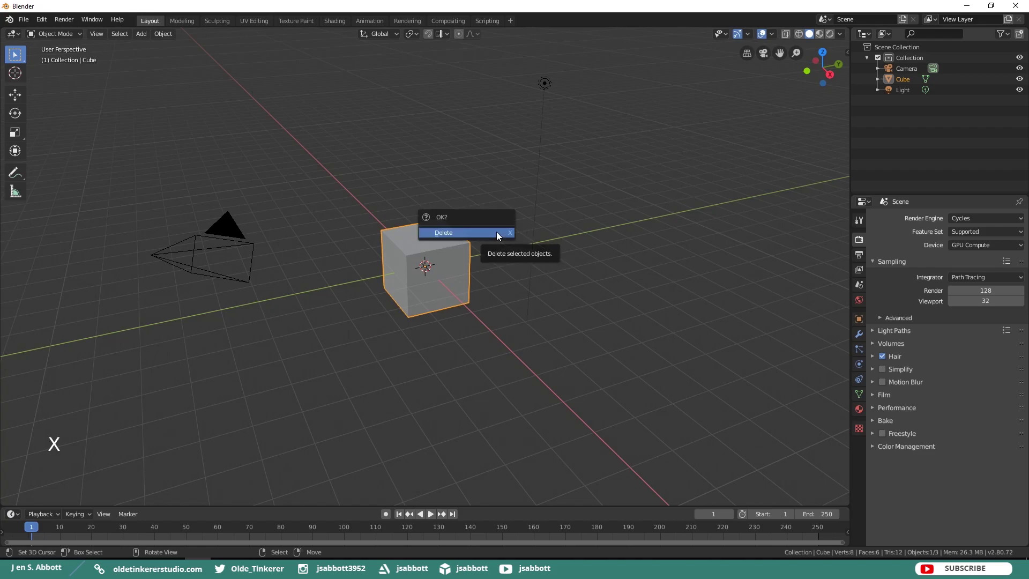
{"action": "left_click", "coordinate": [496, 233]}
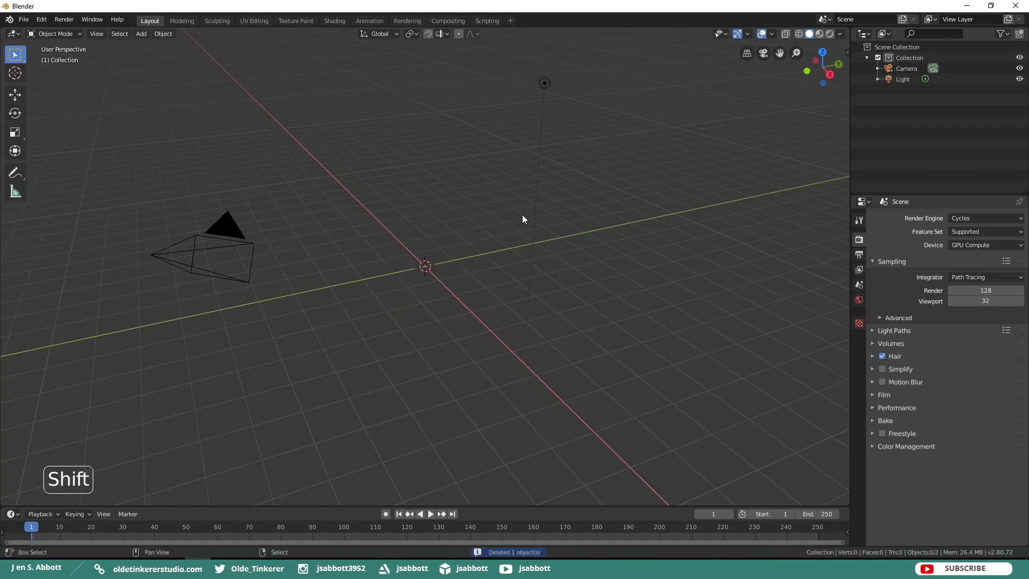
{"action": "key", "text": "shift+a"}
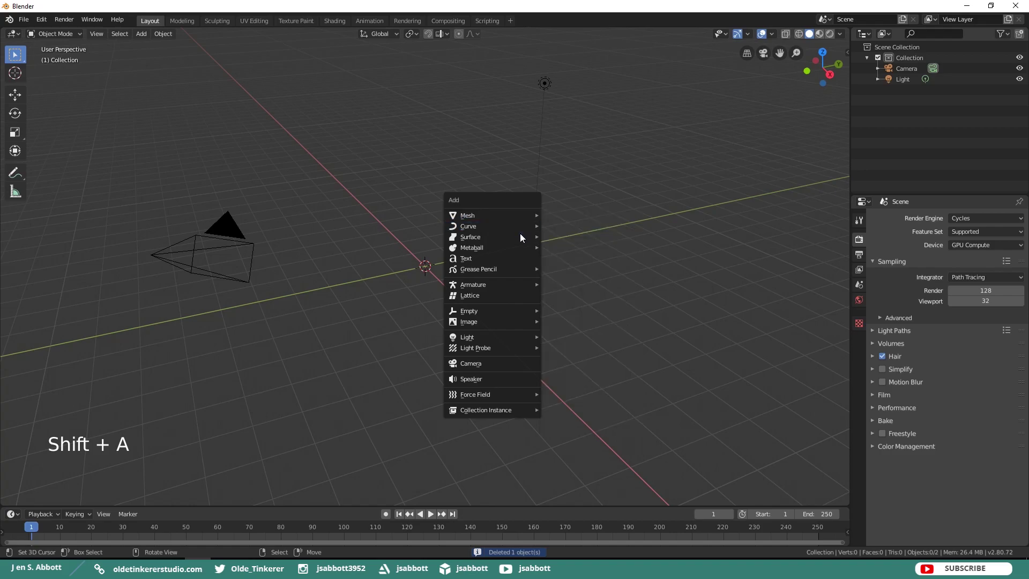
{"action": "left_click", "coordinate": [520, 255]}
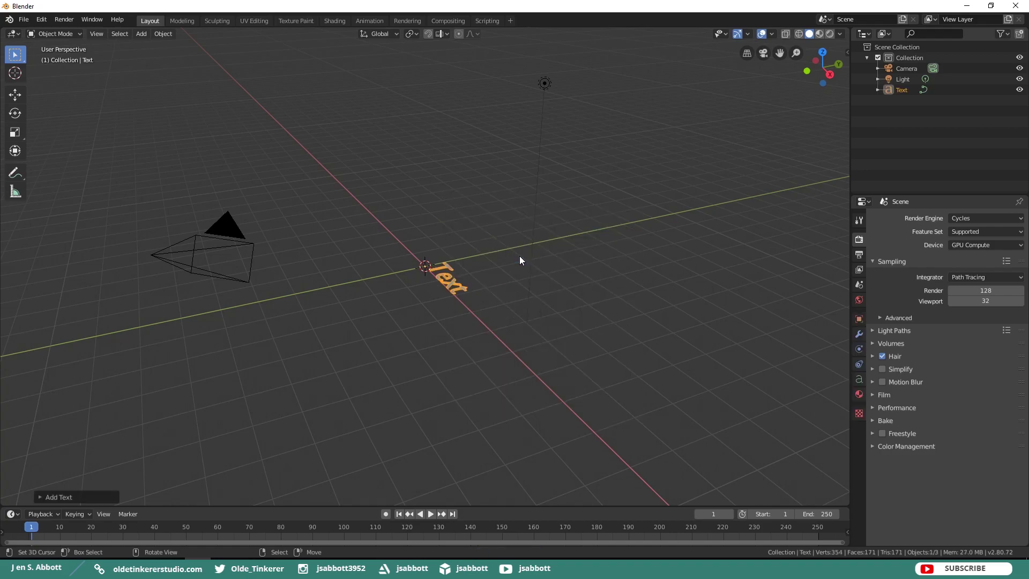
{"action": "type", "text": "rx90"}
{"action": "key", "text": "Return"}
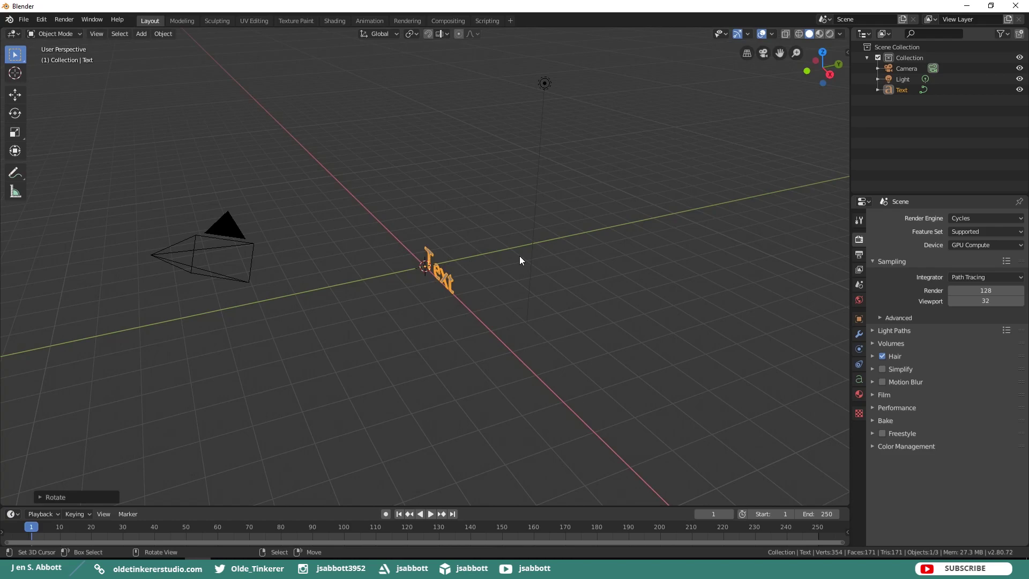
Replace the default word with 'Stone' and return to Object Mode
{"action": "key", "text": "Tab"}
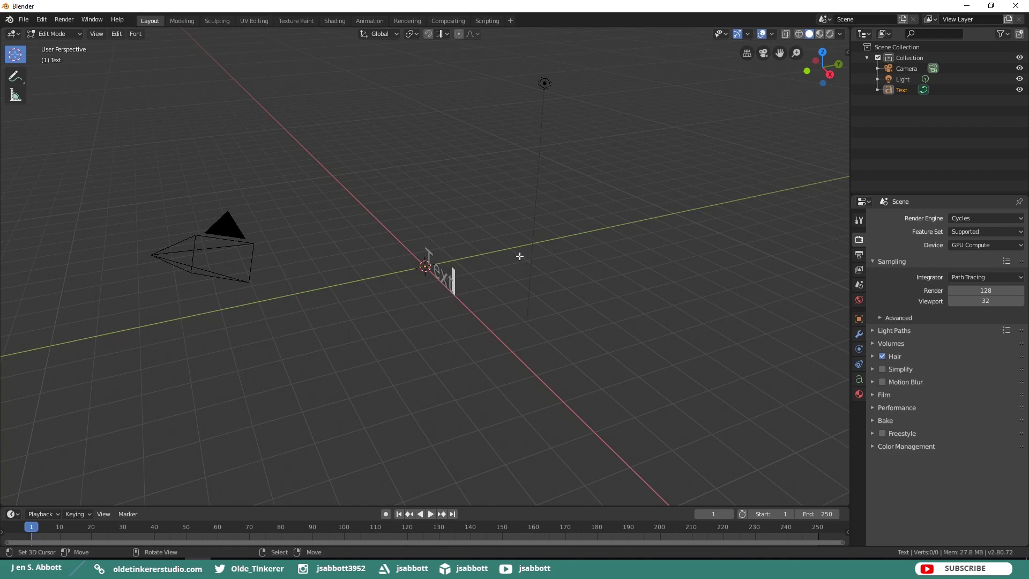
{"action": "key", "text": "BackSpace"}
{"action": "key", "text": "BackSpace"}
{"action": "key", "text": "BackSpace"}
{"action": "key", "text": "BackSpace"}
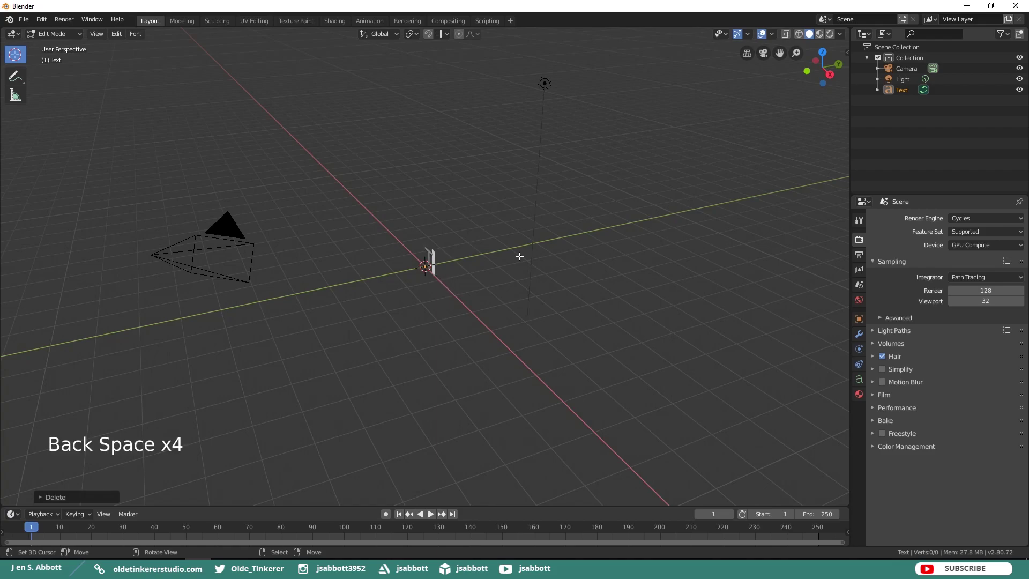
{"action": "key", "text": "BackSpace"}
{"action": "type", "text": "Stone"}
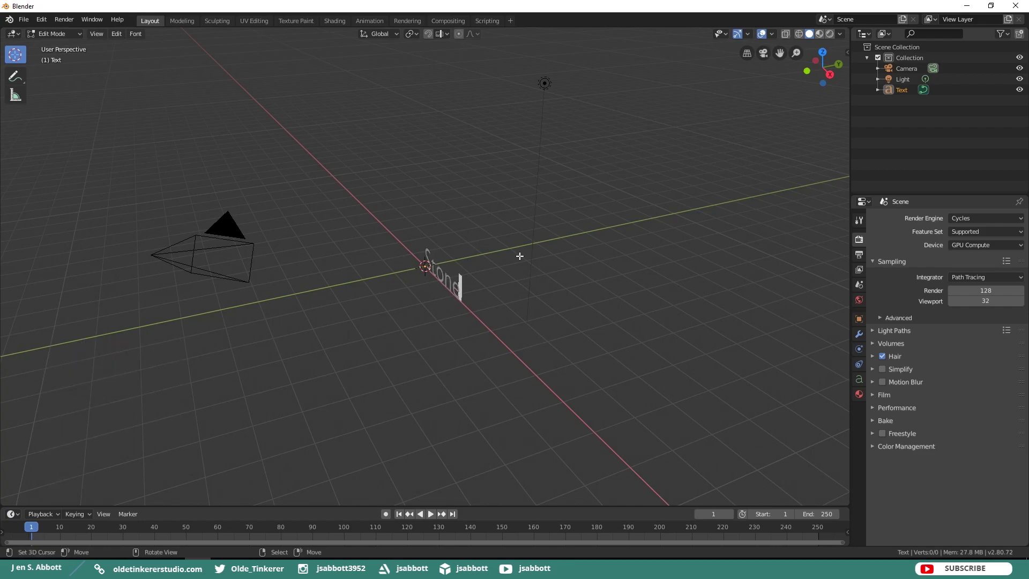
{"action": "key", "text": "Tab"}
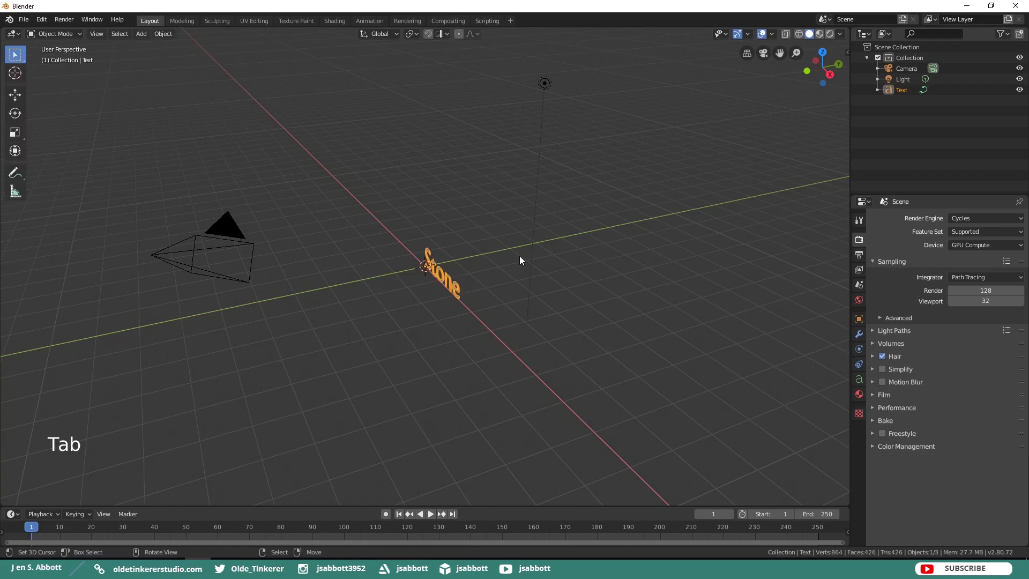
In orthographic front view, enable the Move gizmo and slide the text about 1.1 m left along X
{"action": "key", "text": "KP_5"}
{"action": "key", "text": "KP_1"}
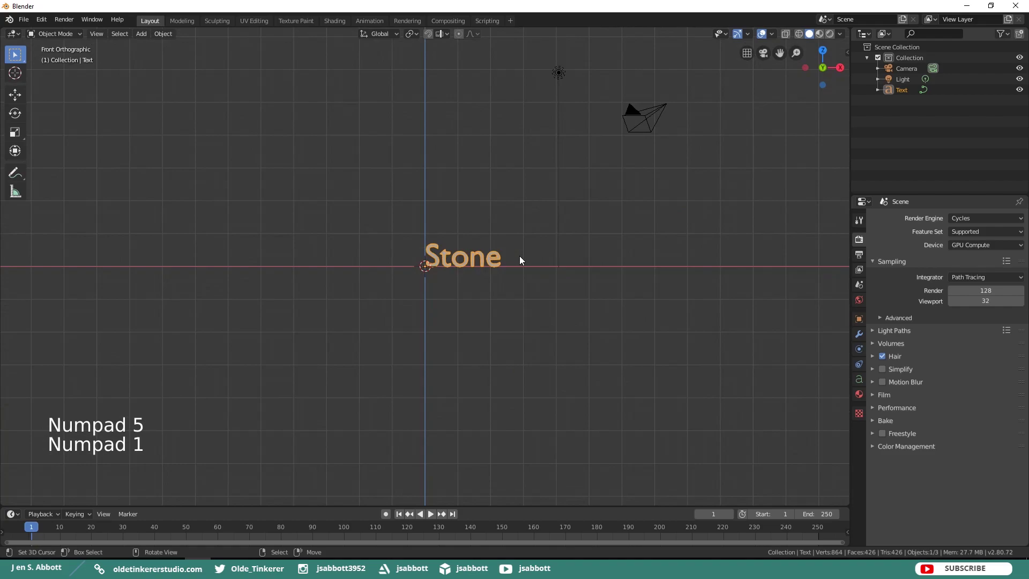
{"action": "scroll", "coordinate": [614, 352], "scroll_direction": "up", "scroll_amount": 3}
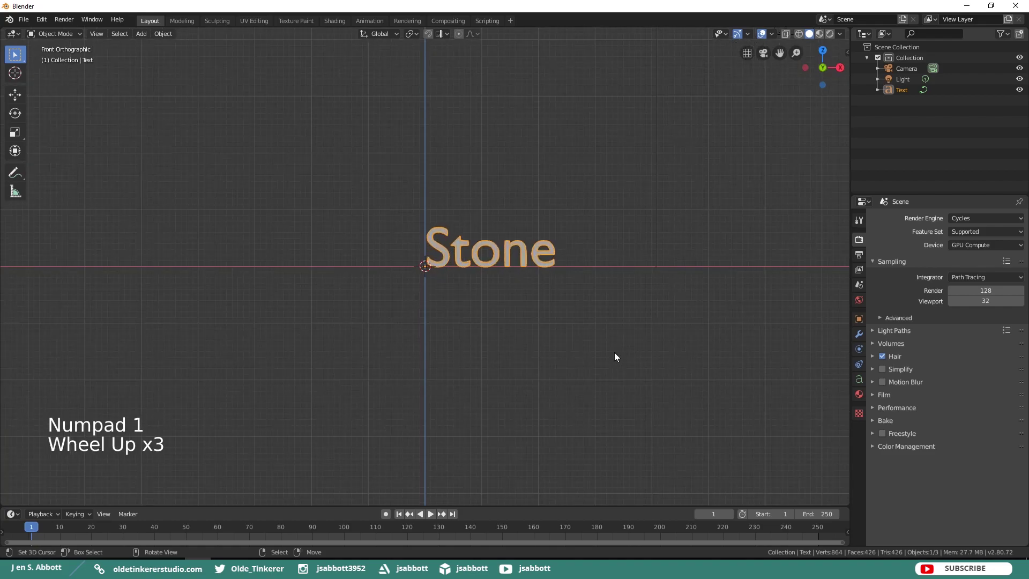
{"action": "scroll", "coordinate": [615, 353], "scroll_direction": "up", "scroll_amount": 1}
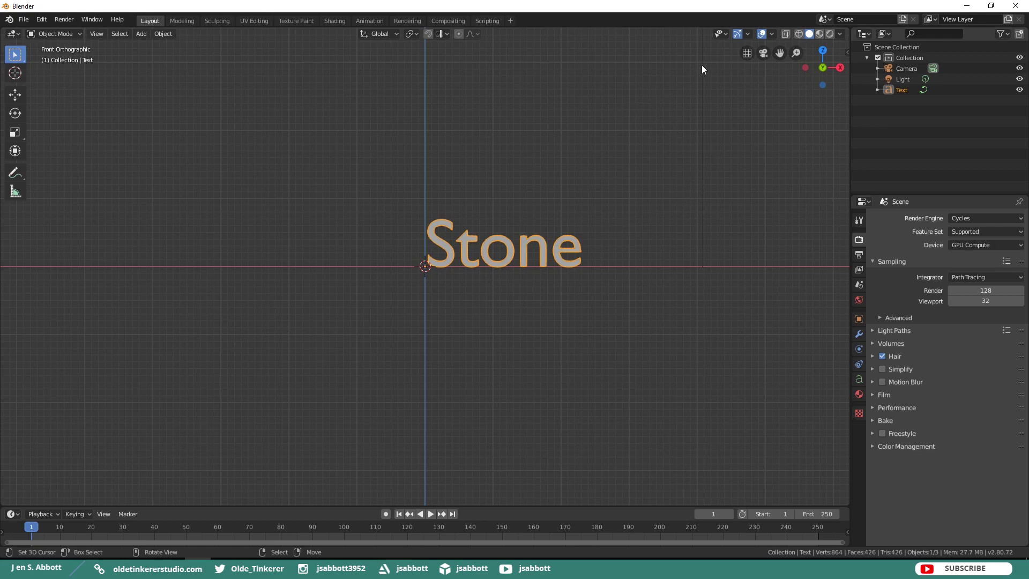
{"action": "left_click", "coordinate": [749, 34]}
{"action": "left_click", "coordinate": [699, 132]}
{"action": "left_click", "coordinate": [750, 34]}
{"action": "left_click_drag", "start_coordinate": [471, 264], "coordinate": [395, 264]}
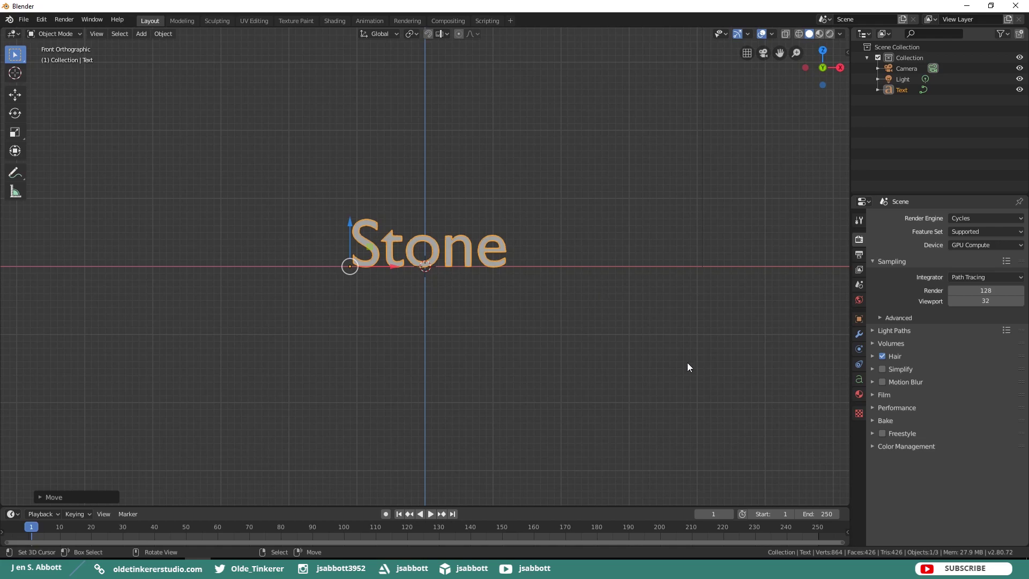
Set the text's Geometry Extrude to 0.1 m and Bevel Depth to 0.015 m
{"action": "left_click", "coordinate": [859, 380]}
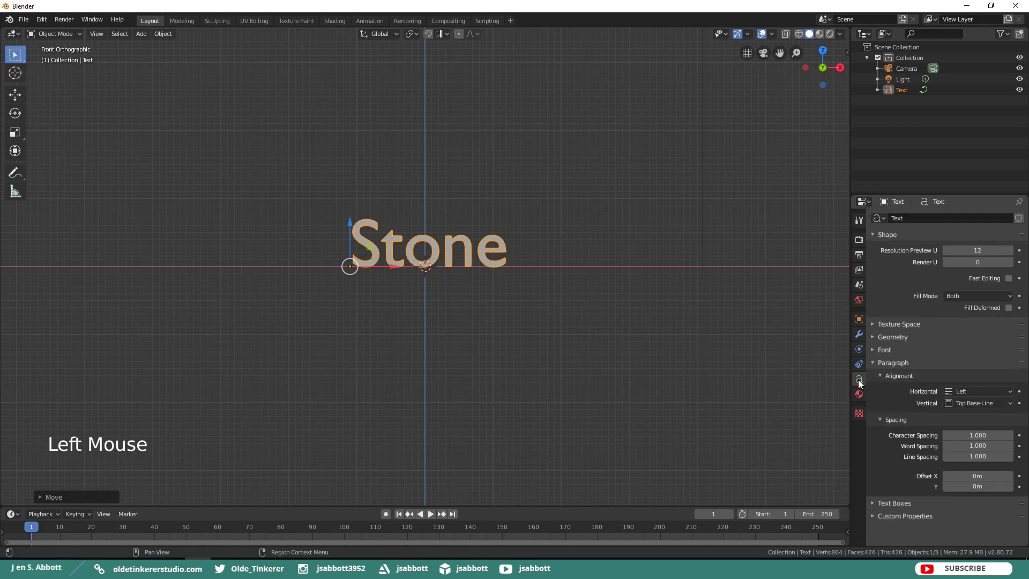
{"action": "left_click", "coordinate": [872, 337]}
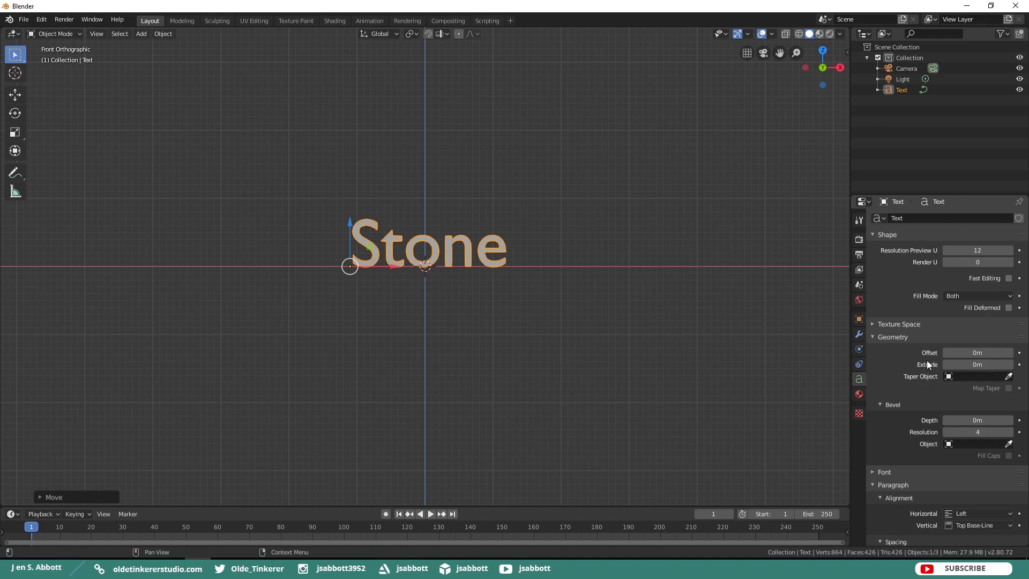
{"action": "left_click", "coordinate": [968, 365]}
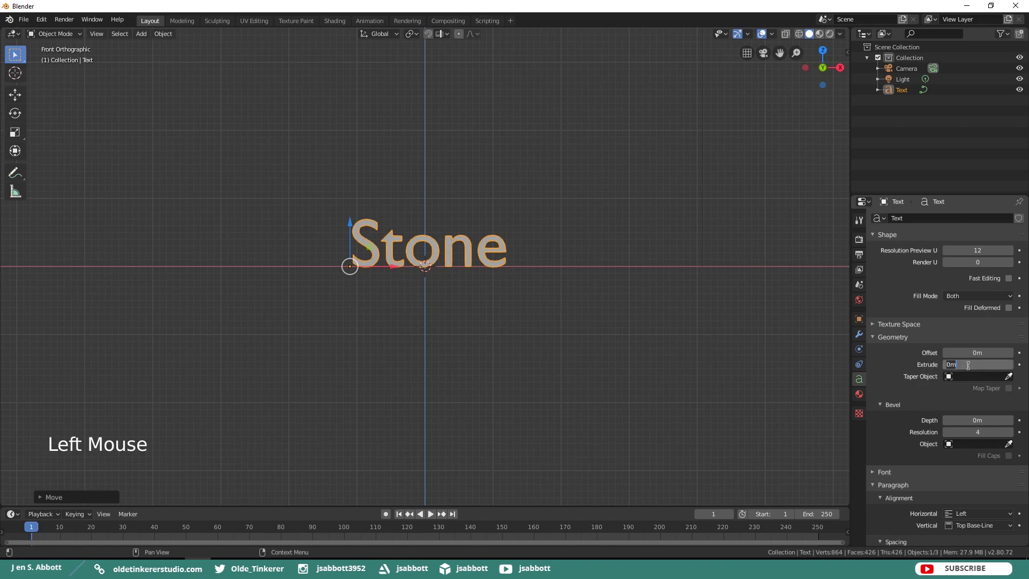
{"action": "type", "text": "0.1"}
{"action": "key", "text": "Return"}
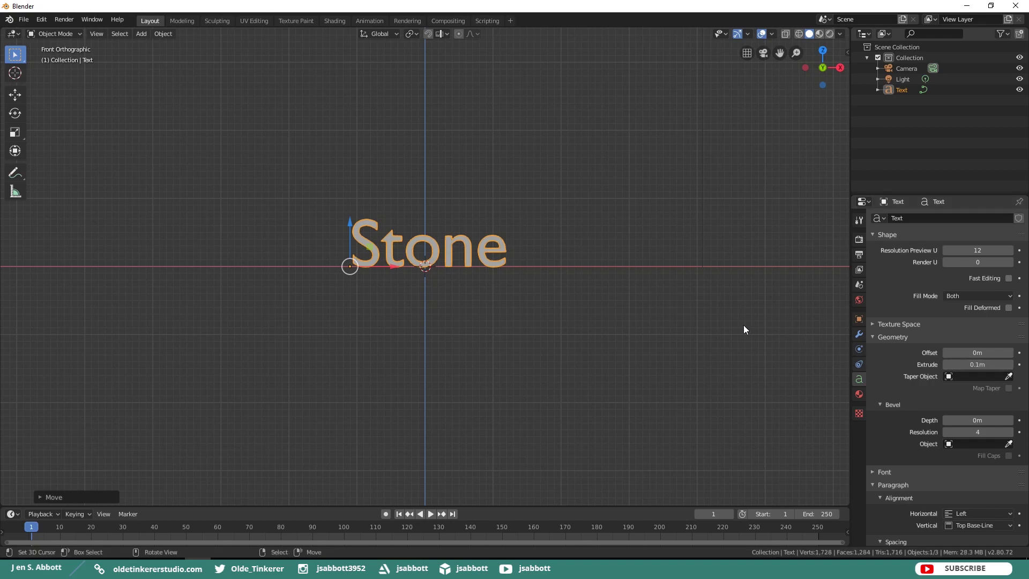
{"action": "middle_click_drag", "start_coordinate": [734, 327], "coordinate": [699, 352]}
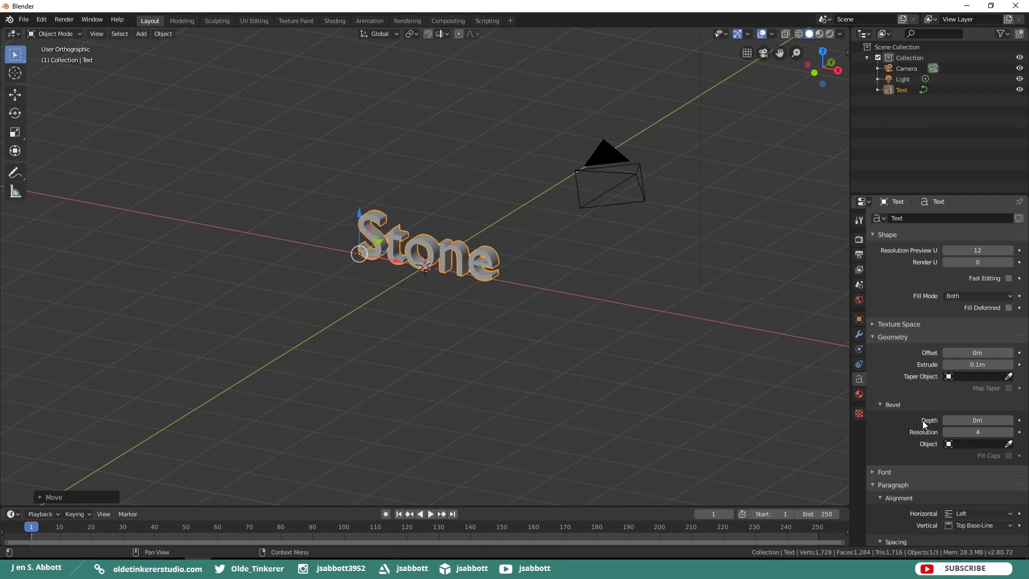
{"action": "left_click", "coordinate": [965, 420]}
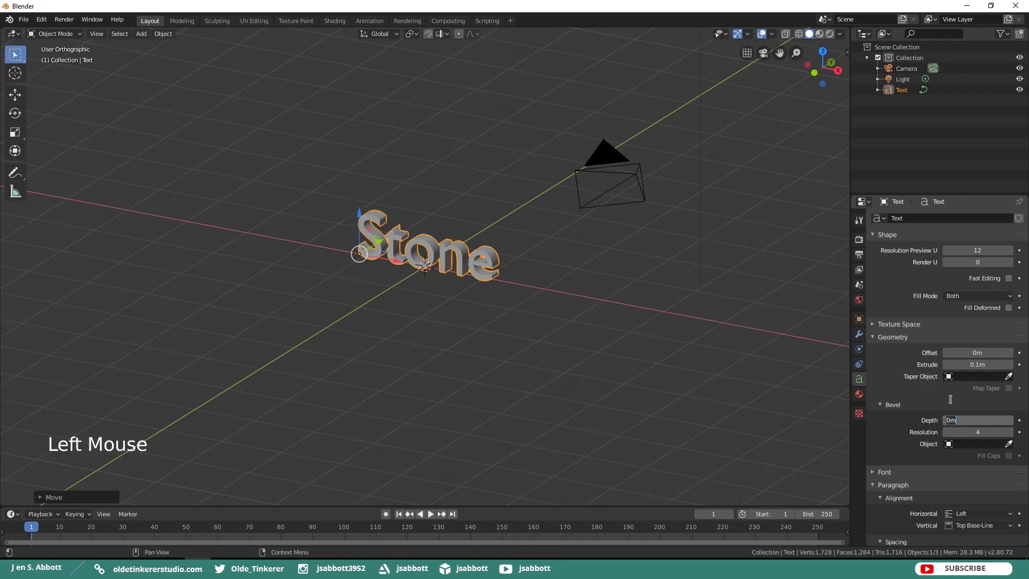
{"action": "type", "text": ".015"}
{"action": "key", "text": "Return"}
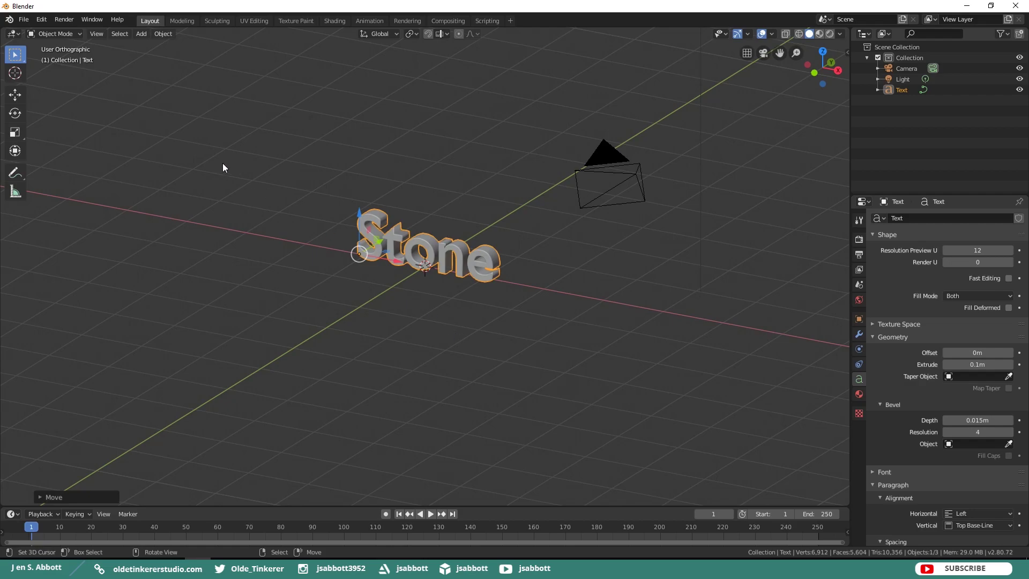
Convert the Stone text to a mesh via Object > Convert to, then deselect it in front view
{"action": "left_click", "coordinate": [163, 34]}
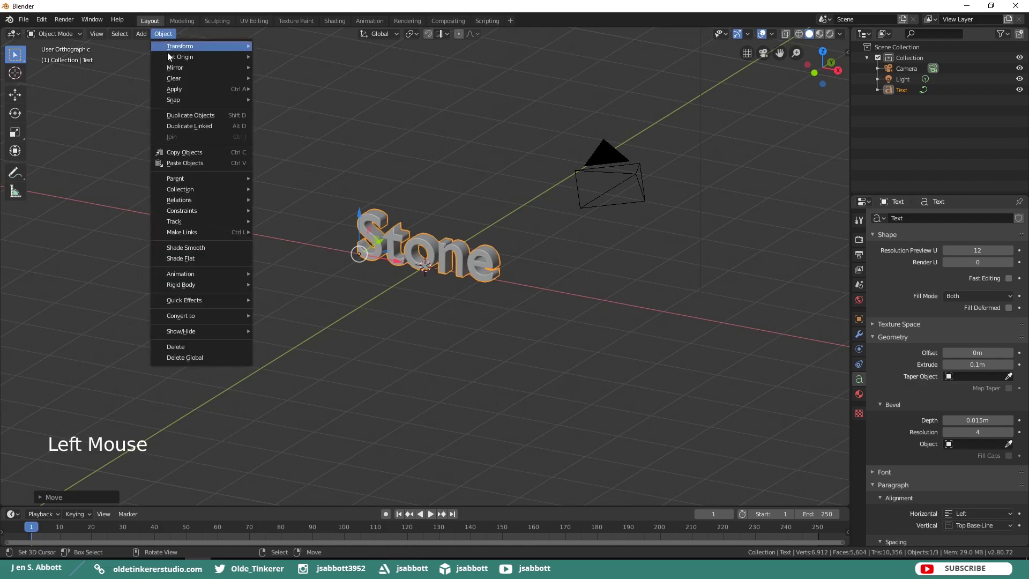
{"action": "mouse_move", "coordinate": [226, 315]}
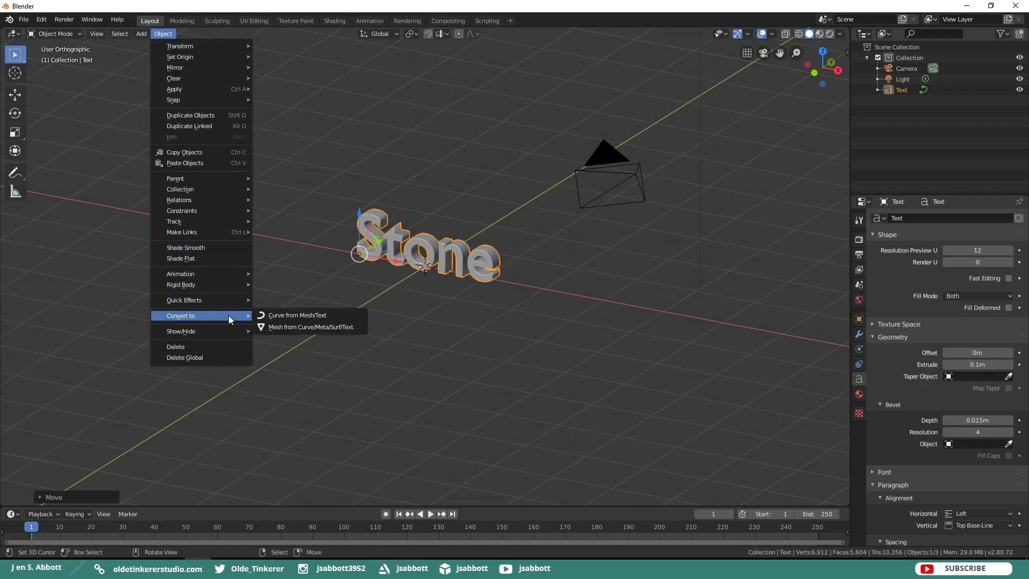
{"action": "left_click", "coordinate": [312, 327]}
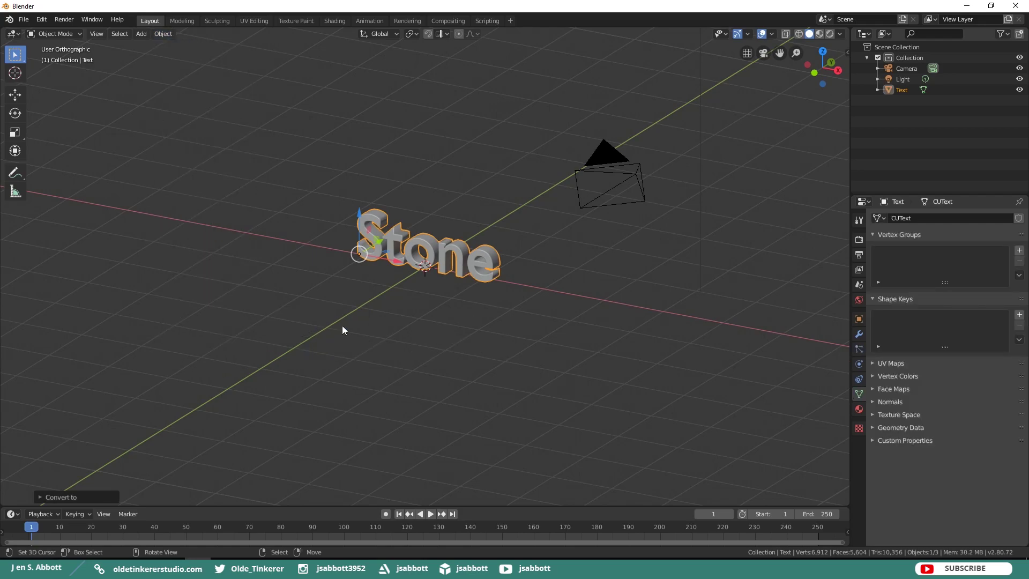
{"action": "key", "text": "KP_1"}
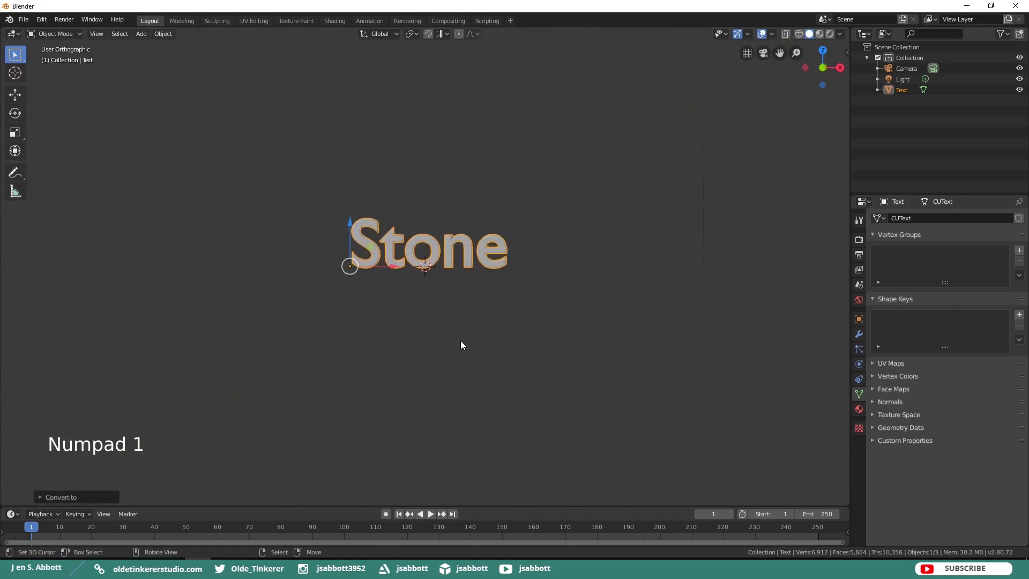
{"action": "right_click", "coordinate": [475, 309]}
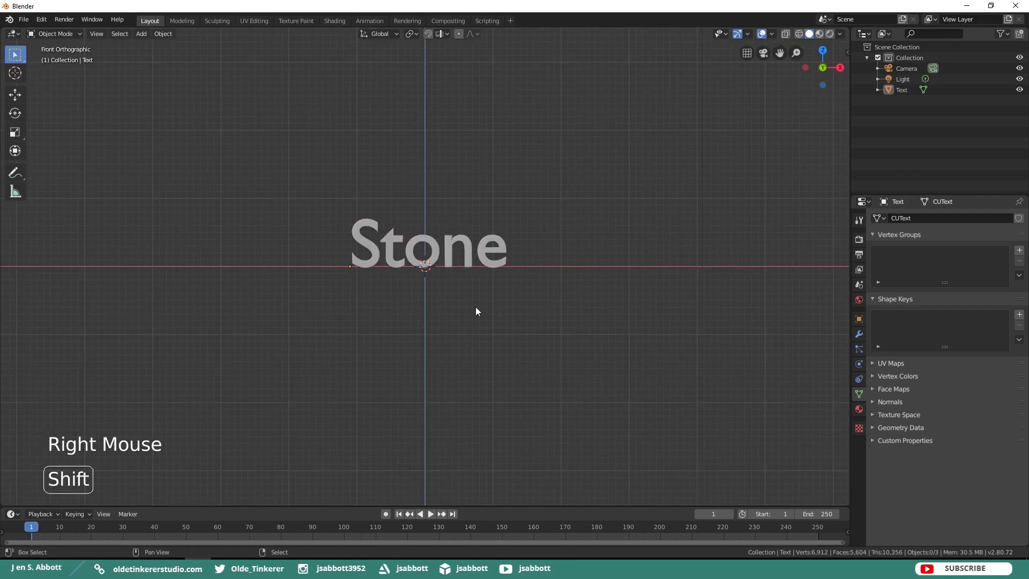
{"action": "key", "text": "shift+a"}
Add a cube at the origin and switch to wireframe shading to see the text through it
{"action": "mouse_move", "coordinate": [472, 268]}
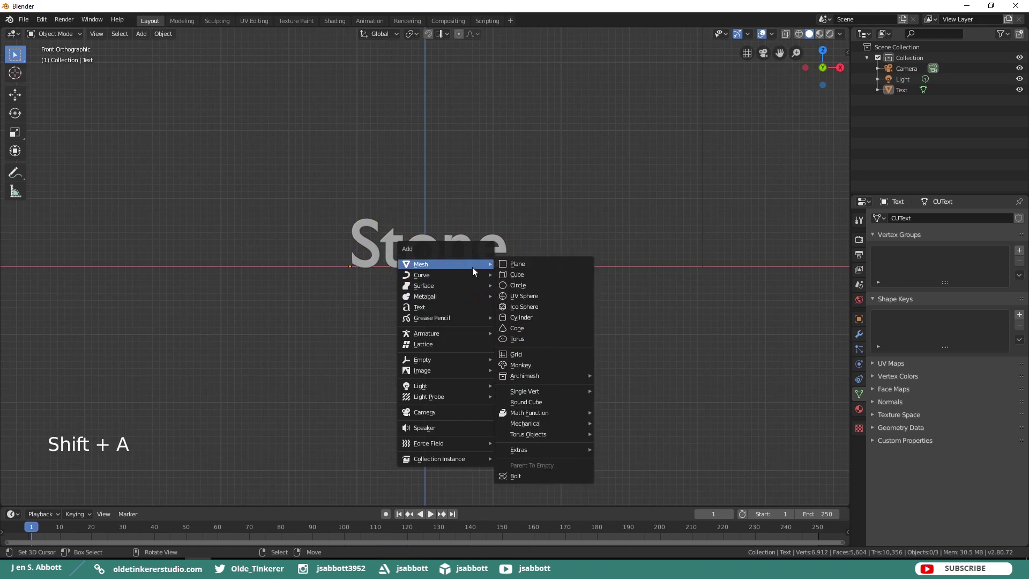
{"action": "left_click", "coordinate": [524, 277]}
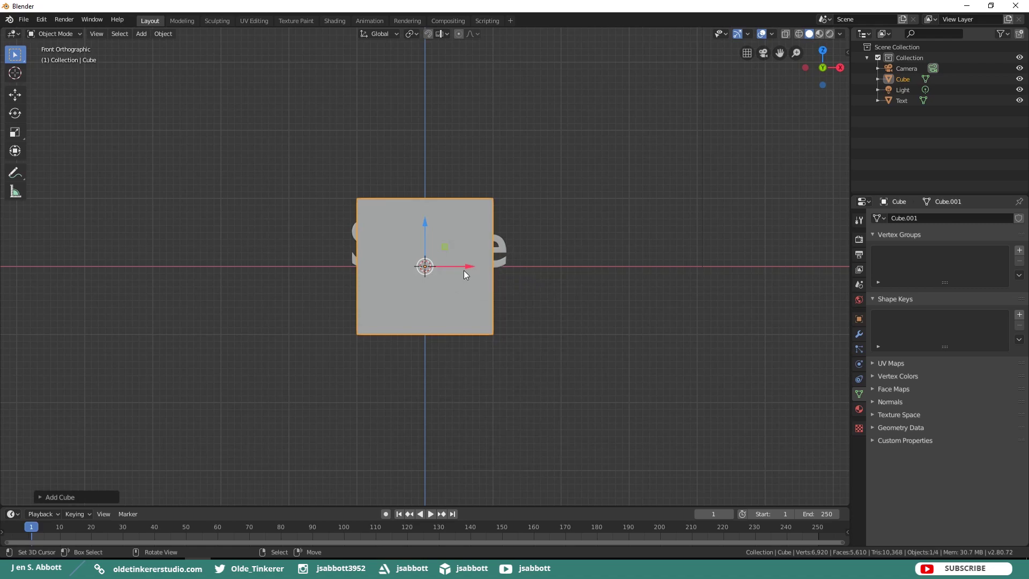
{"action": "left_click_drag", "start_coordinate": [468, 264], "coordinate": [471, 263]}
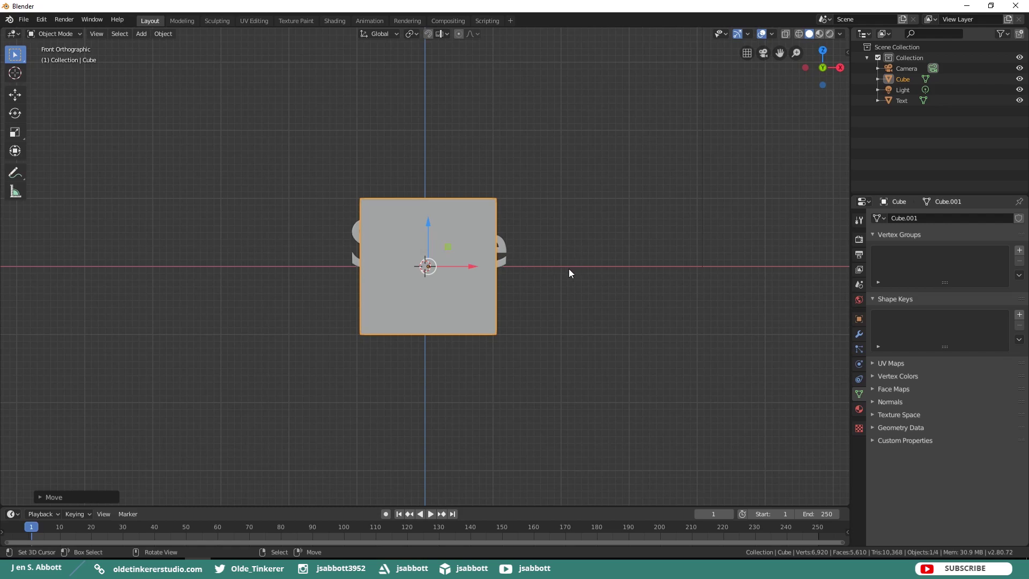
{"action": "key", "text": "z"}
{"action": "left_click", "coordinate": [485, 272]}
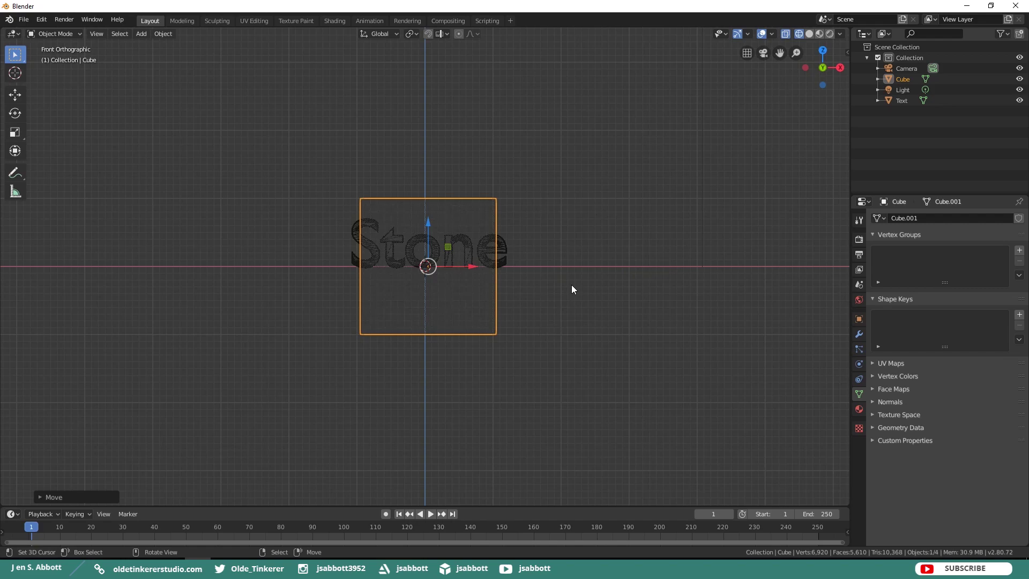
Widen the cube along X to cover the text, then shorten its height and reposition it
{"action": "key", "text": "s"}
{"action": "key", "text": "x"}
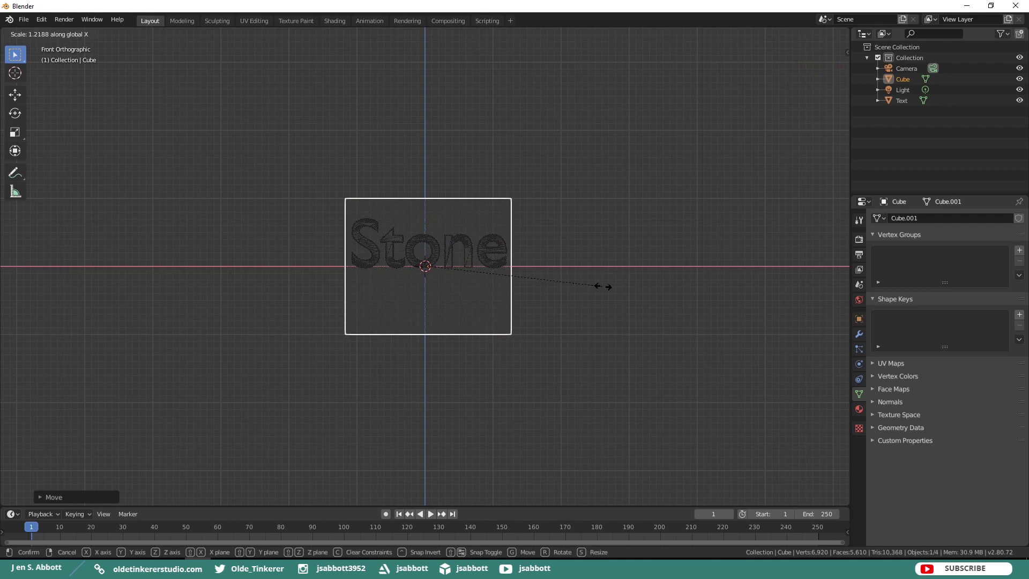
{"action": "left_click", "coordinate": [603, 287]}
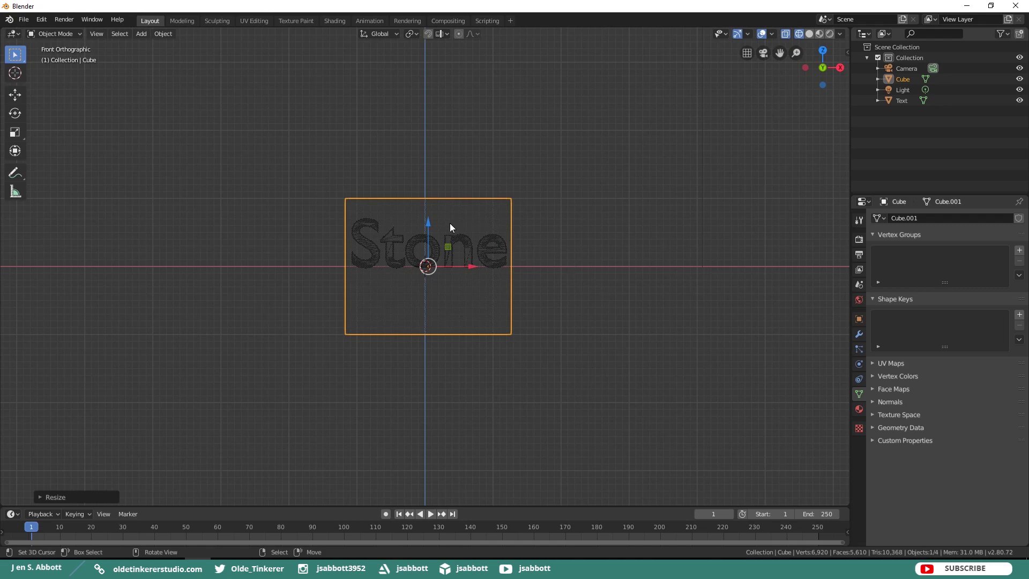
{"action": "left_click_drag", "start_coordinate": [430, 221], "coordinate": [437, 202]}
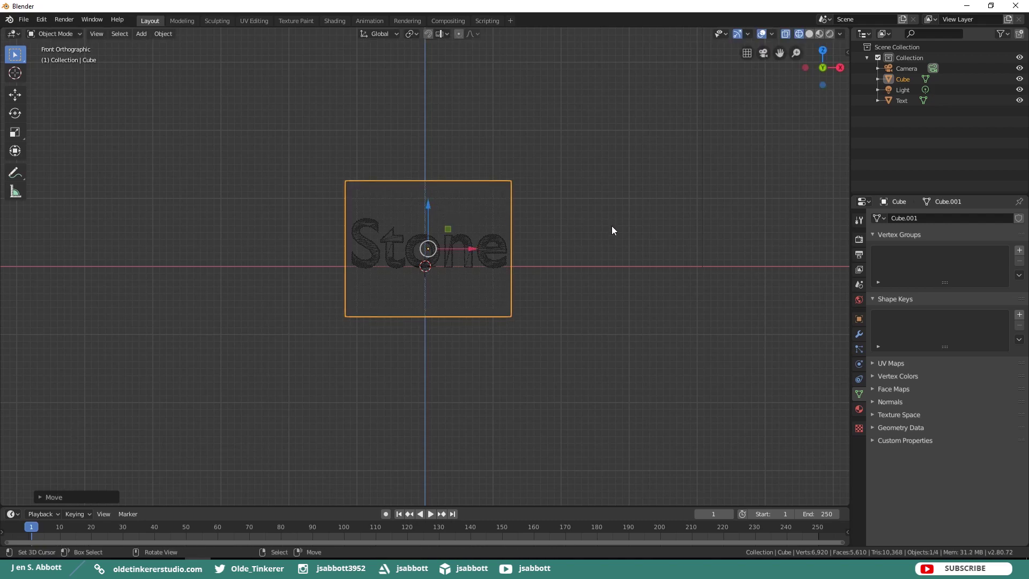
{"action": "key", "text": "s"}
{"action": "key", "text": "z"}
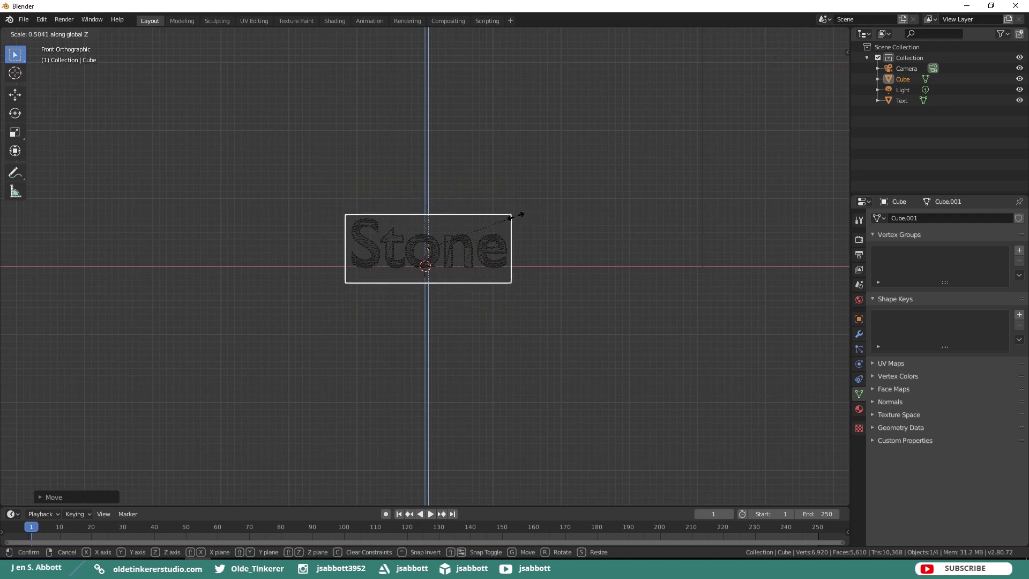
{"action": "left_click", "coordinate": [511, 217]}
{"action": "key", "text": "g"}
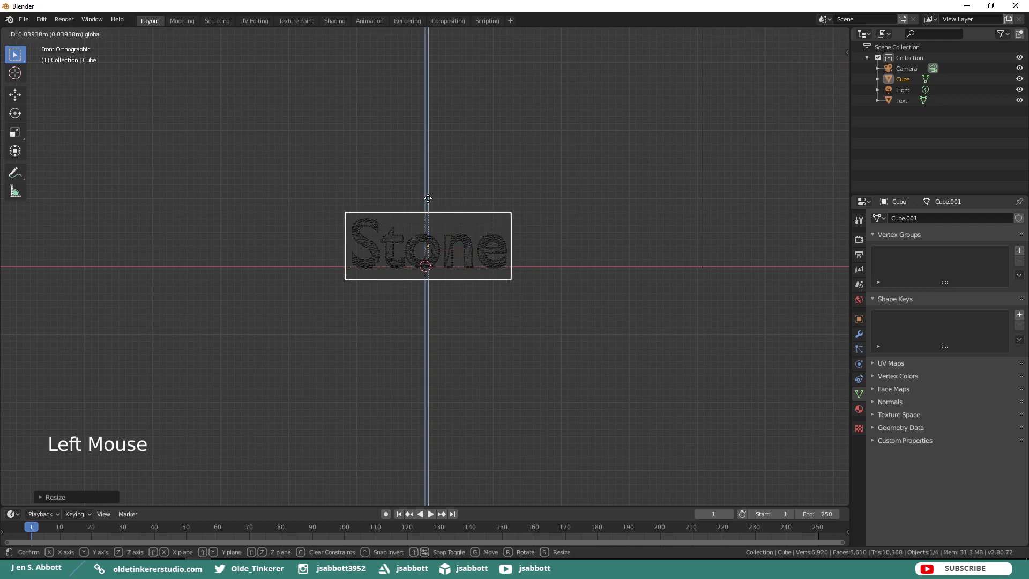
{"action": "left_click", "coordinate": [428, 199]}
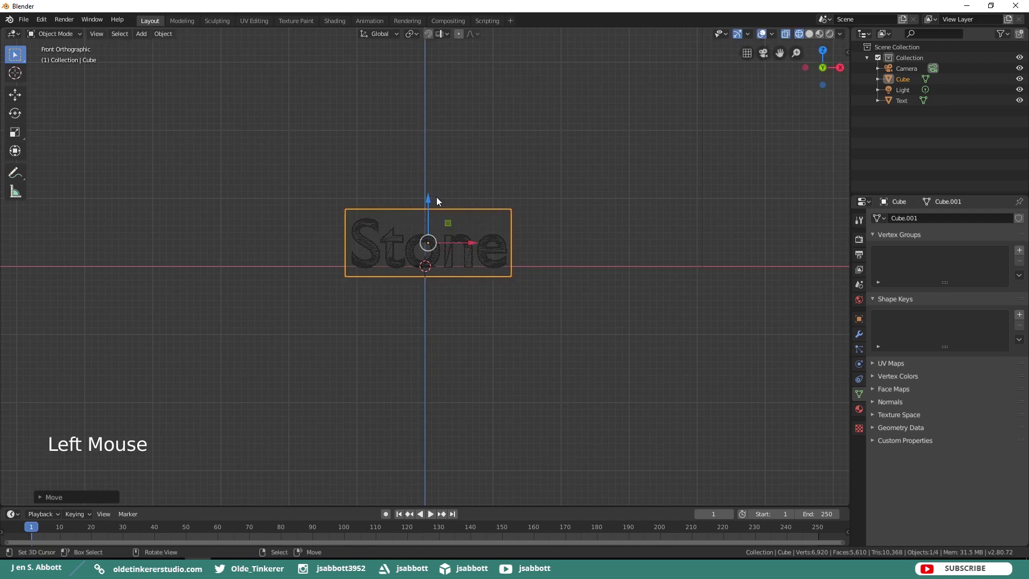
Reduce the slab's height further and nudge it vertically so it tightly frames the text
{"action": "key", "text": "s"}
{"action": "key", "text": "z"}
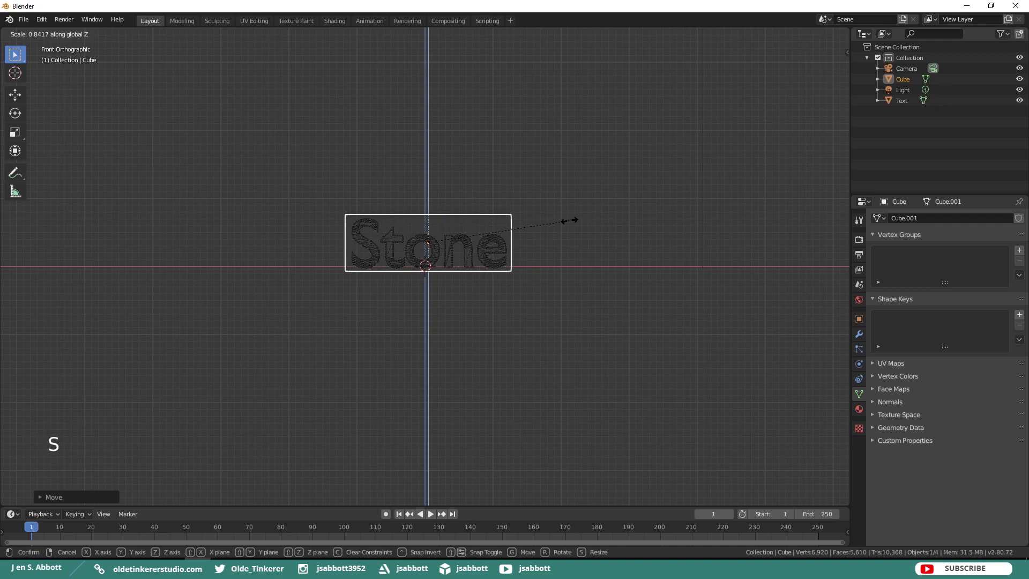
{"action": "left_click", "coordinate": [570, 222]}
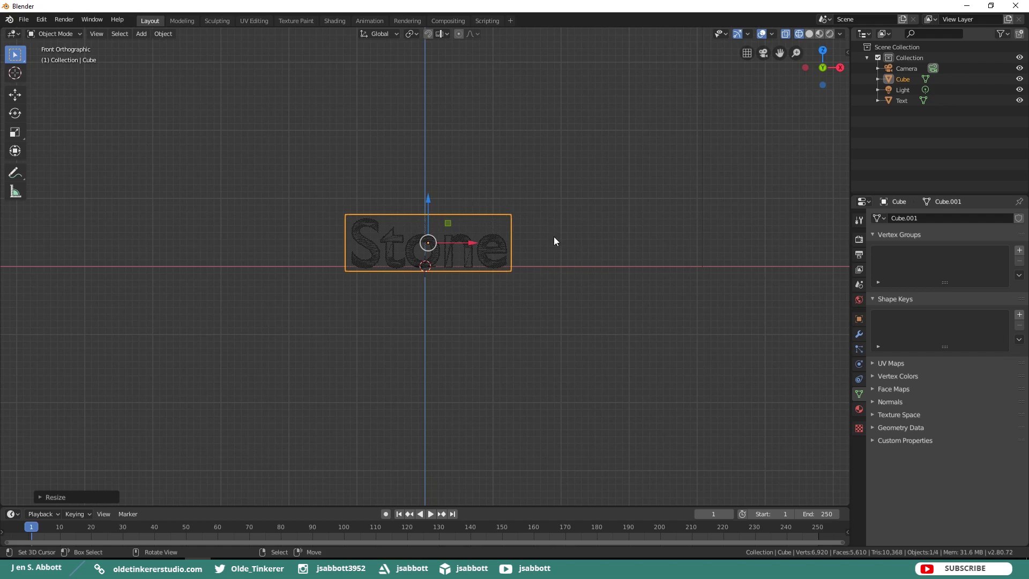
{"action": "scroll", "coordinate": [555, 236], "scroll_direction": "up", "scroll_amount": 4}
{"action": "scroll", "coordinate": [554, 242], "scroll_direction": "up", "scroll_amount": 1}
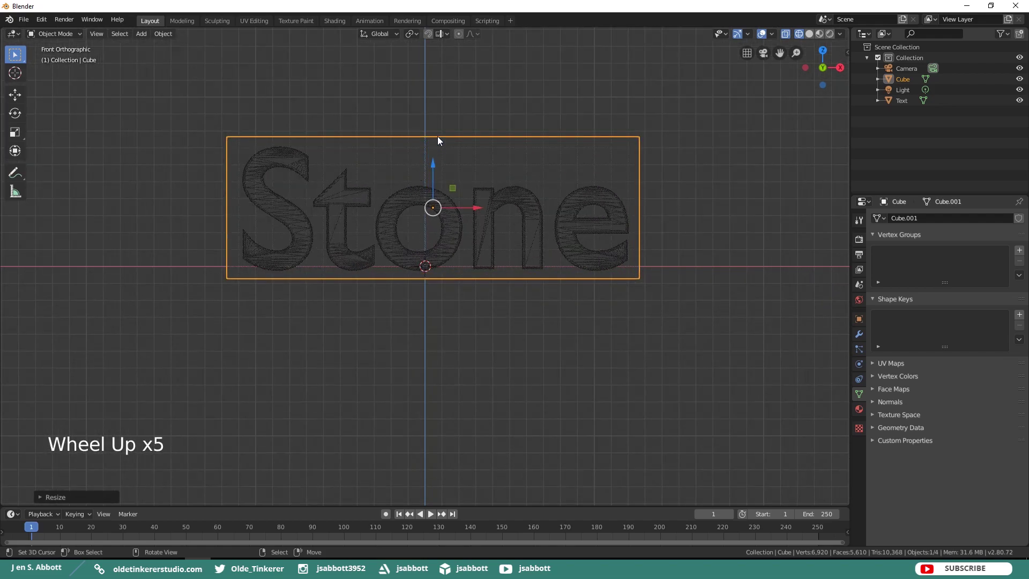
{"action": "left_click_drag", "start_coordinate": [433, 161], "coordinate": [433, 158]}
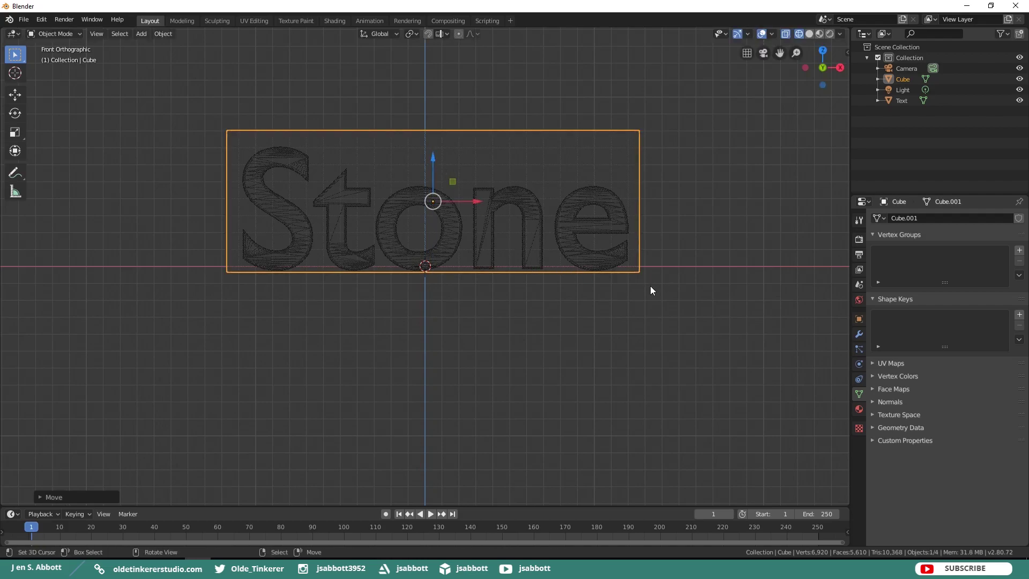
{"action": "key", "text": "KP_3"}
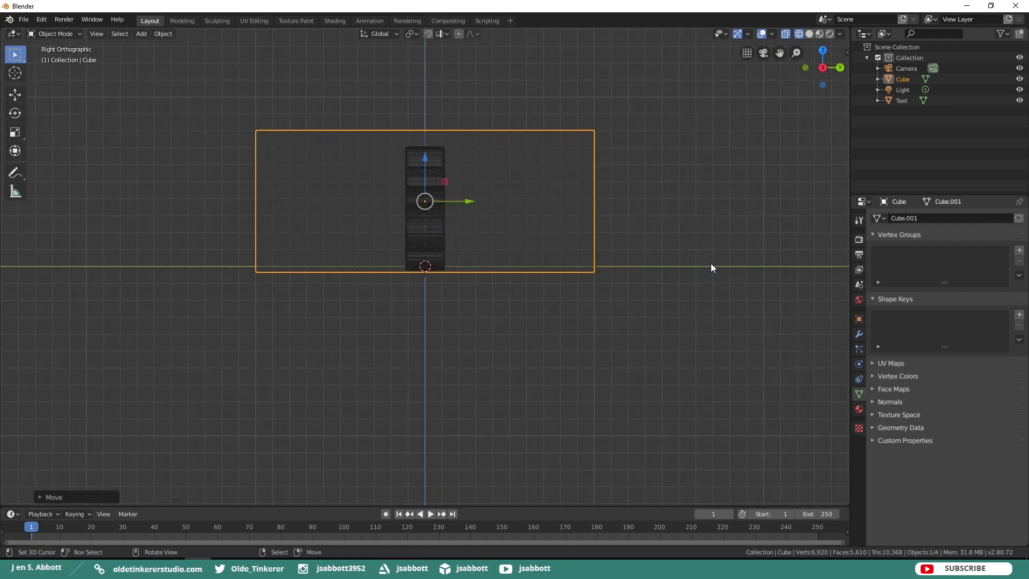
Thin the slab along Y to the text's depth and shorten its height slightly
{"action": "key", "text": "s"}
{"action": "key", "text": "y"}
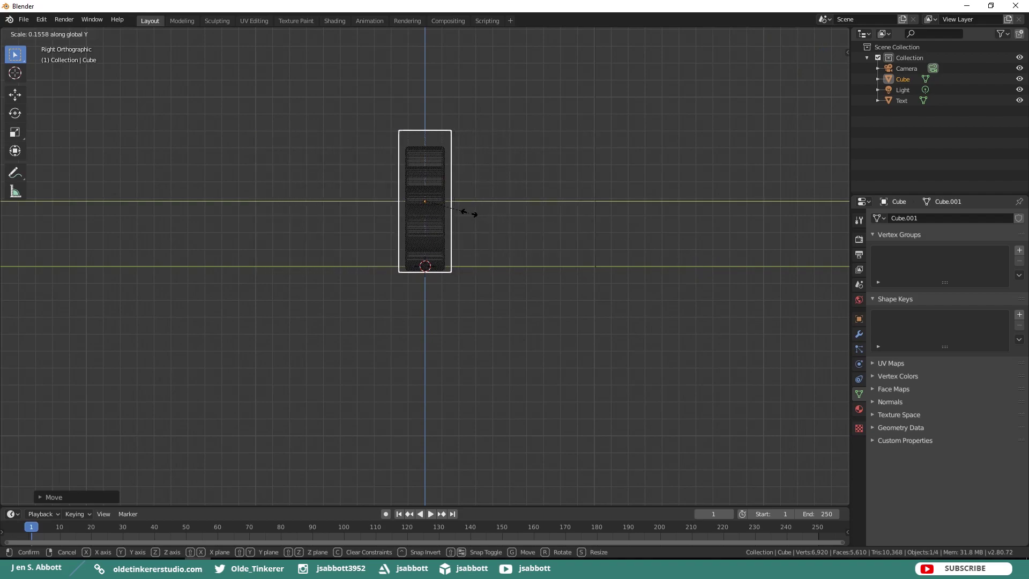
{"action": "left_click", "coordinate": [470, 214]}
{"action": "middle_click_drag", "start_coordinate": [484, 160], "coordinate": [514, 217]}
{"action": "scroll", "coordinate": [568, 246], "scroll_direction": "up", "scroll_amount": 2}
{"action": "key", "text": "z"}
{"action": "key", "text": "KP_1"}
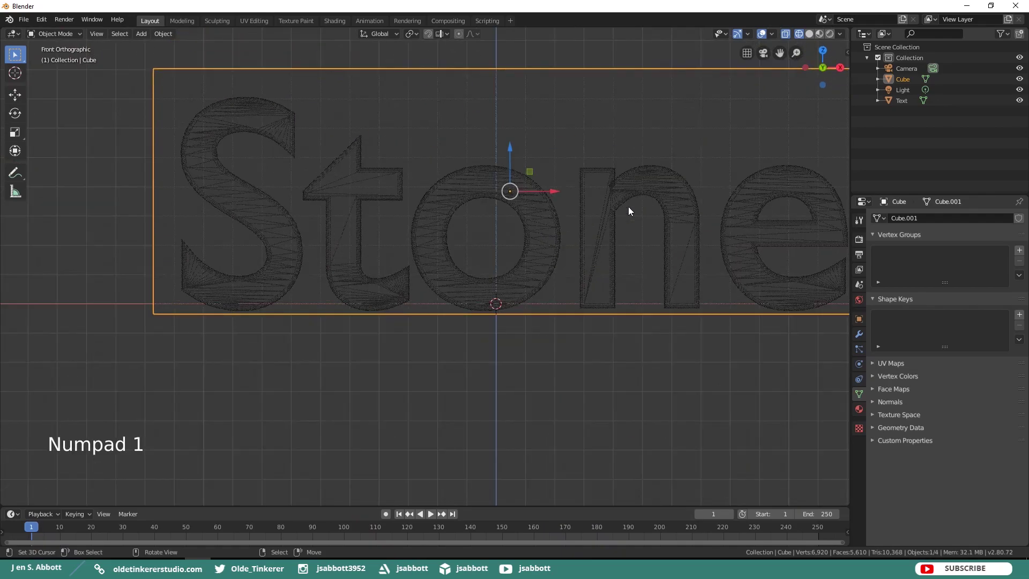
{"action": "middle_click_drag", "start_coordinate": [682, 144], "coordinate": [626, 192], "text": "shift"}
{"action": "key", "text": "s"}
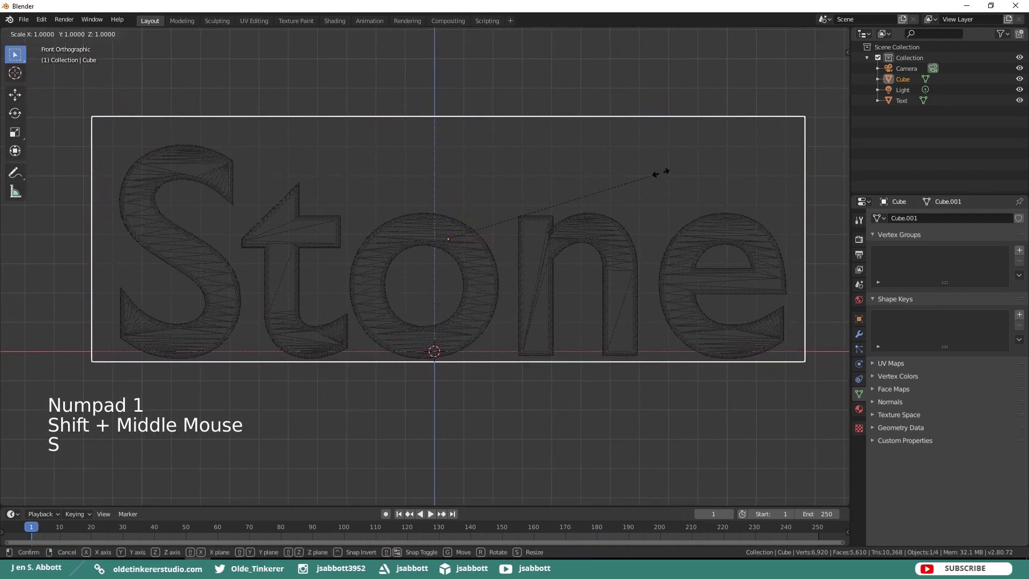
{"action": "key", "text": "z"}
{"action": "left_click", "coordinate": [489, 405]}
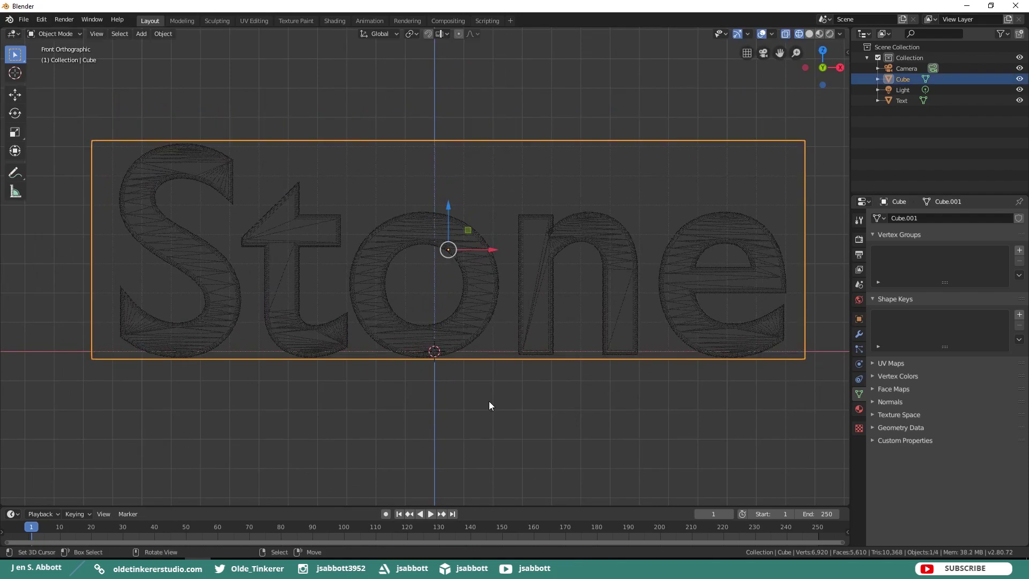
Switch to solid shading, hide the slab, select the Stone text and enter UV Editing
{"action": "key", "text": "z"}
{"action": "left_click", "coordinate": [566, 406]}
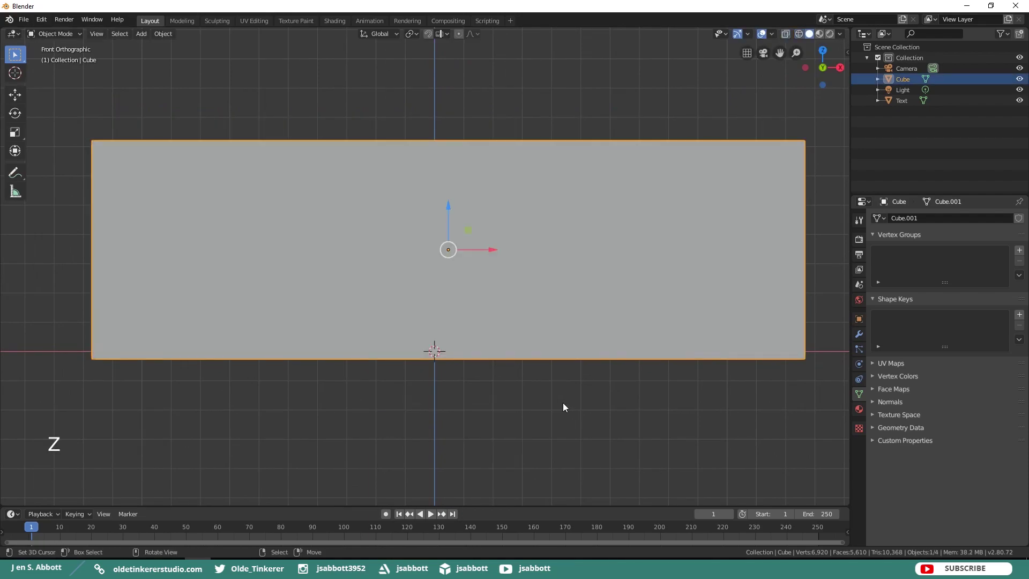
{"action": "left_click", "coordinate": [1019, 80]}
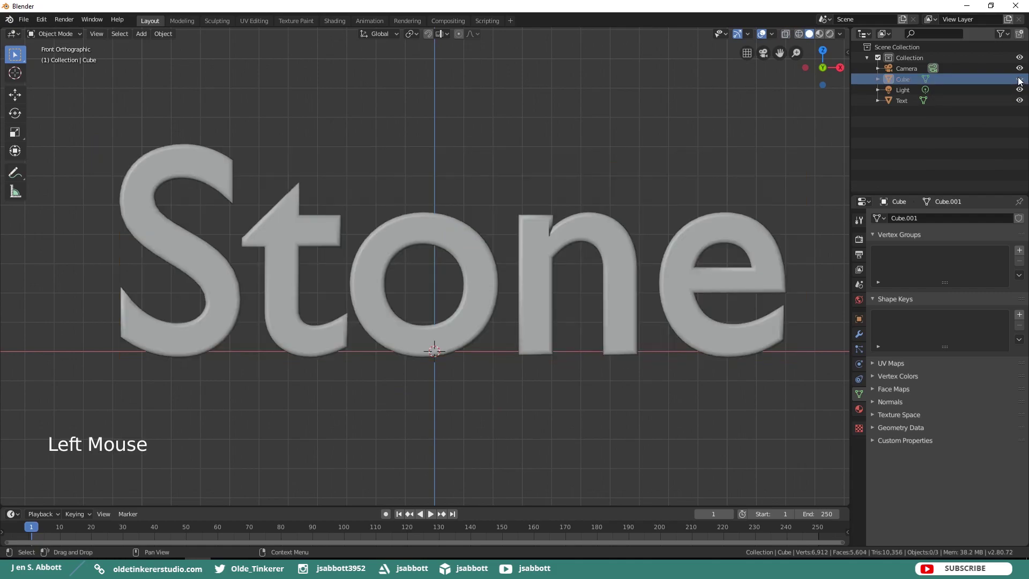
{"action": "right_click", "coordinate": [615, 237]}
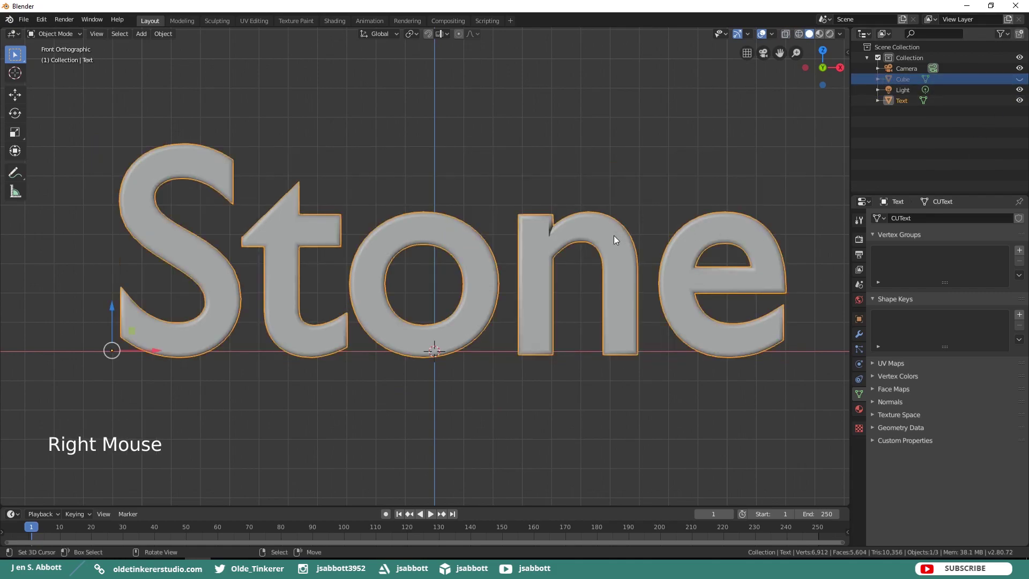
{"action": "left_click", "coordinate": [253, 21]}
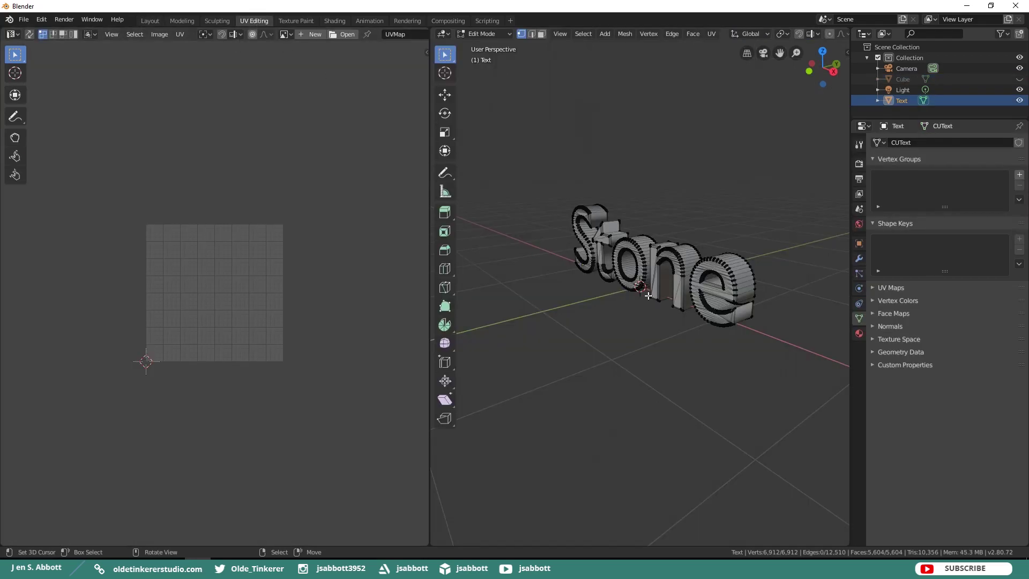
Select all of the Stone mesh and unwrap it with Project from View (Bounds)
{"action": "right_click", "coordinate": [735, 270]}
{"action": "key", "text": "a"}
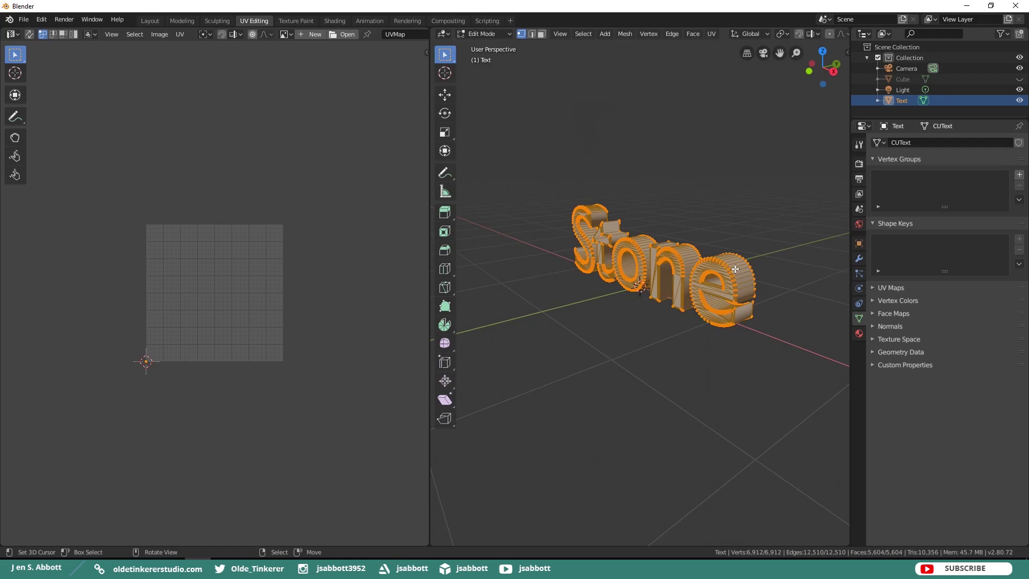
{"action": "key", "text": "u"}
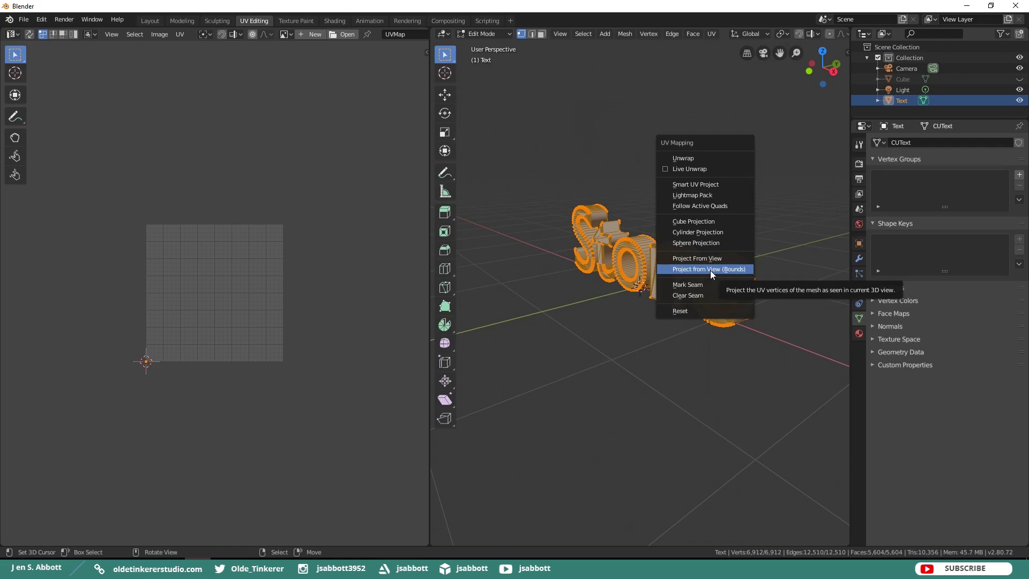
{"action": "left_click", "coordinate": [710, 270]}
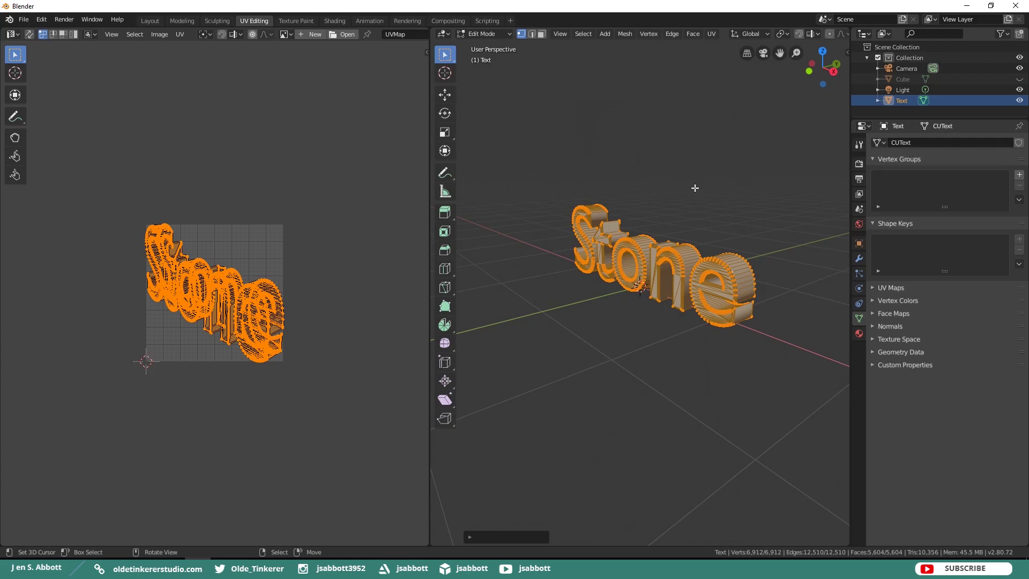
Unhide the slab, deselect the text in Layout, and switch to the Shading workspace
{"action": "left_click", "coordinate": [1020, 79]}
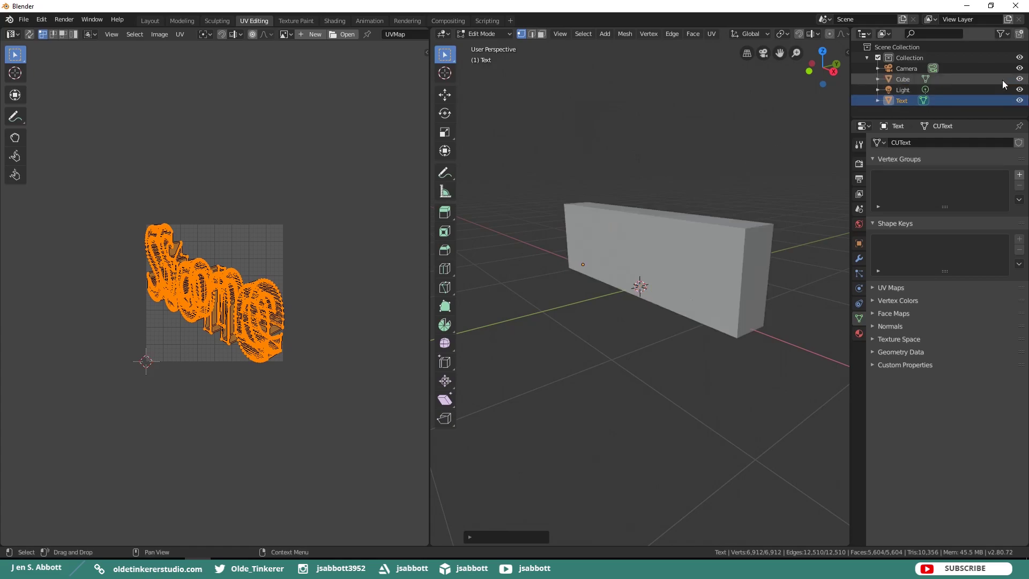
{"action": "left_click", "coordinate": [150, 21]}
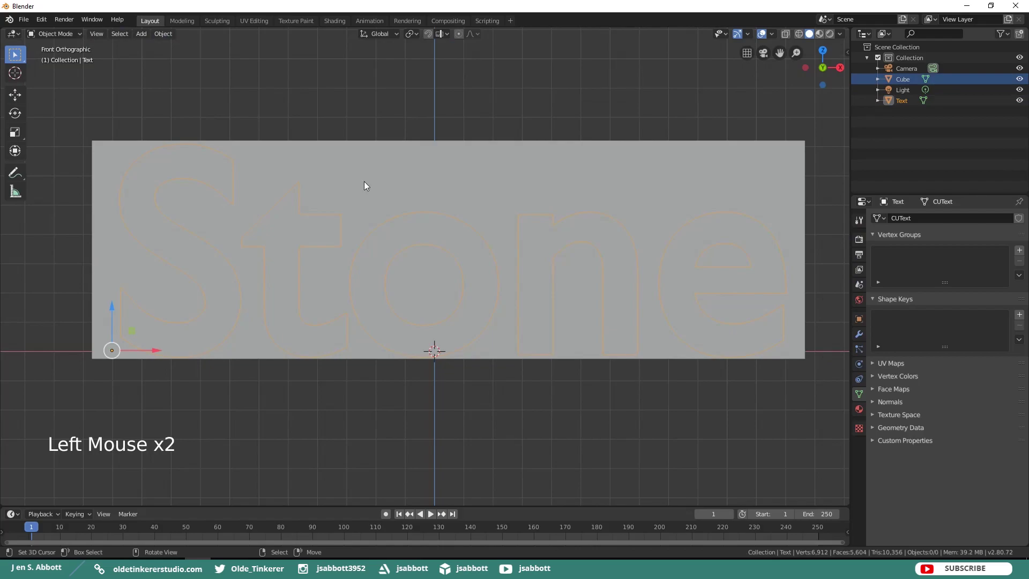
{"action": "right_click", "coordinate": [504, 410]}
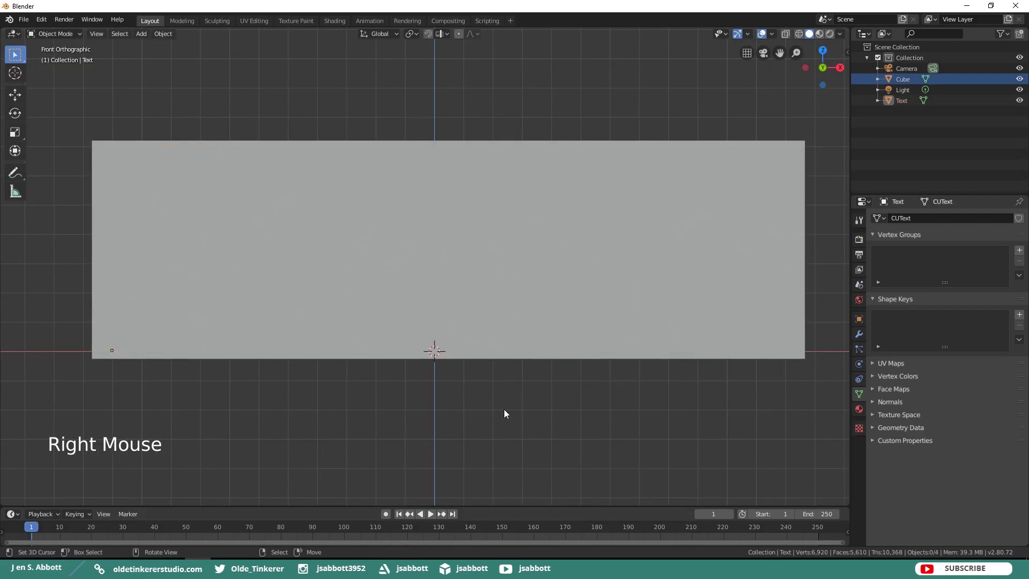
{"action": "left_click", "coordinate": [335, 21]}
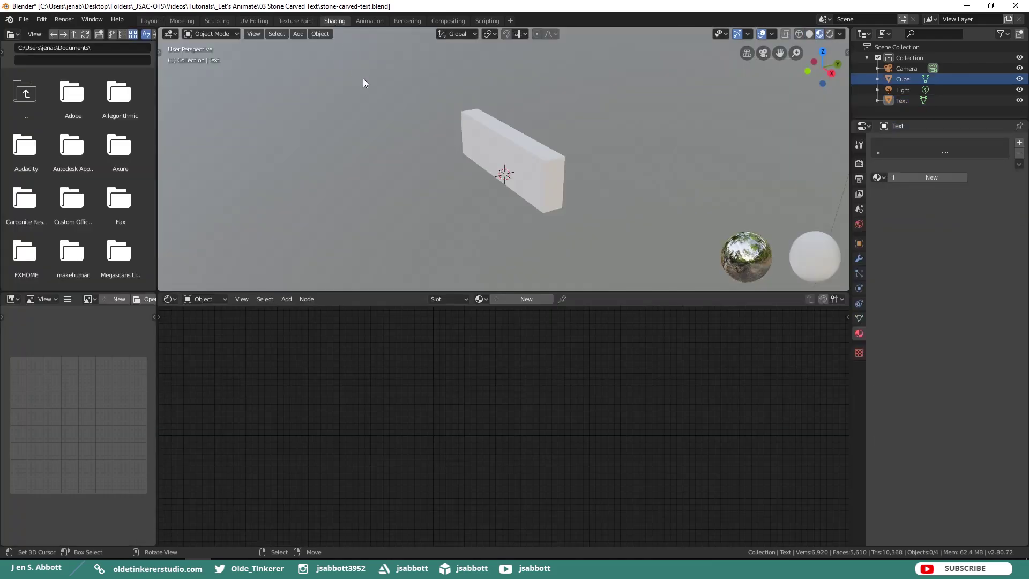
Add texture coordinate, mapping and image texture nodes to the slab's material and arrange the node tree
{"action": "left_click", "coordinate": [890, 79]}
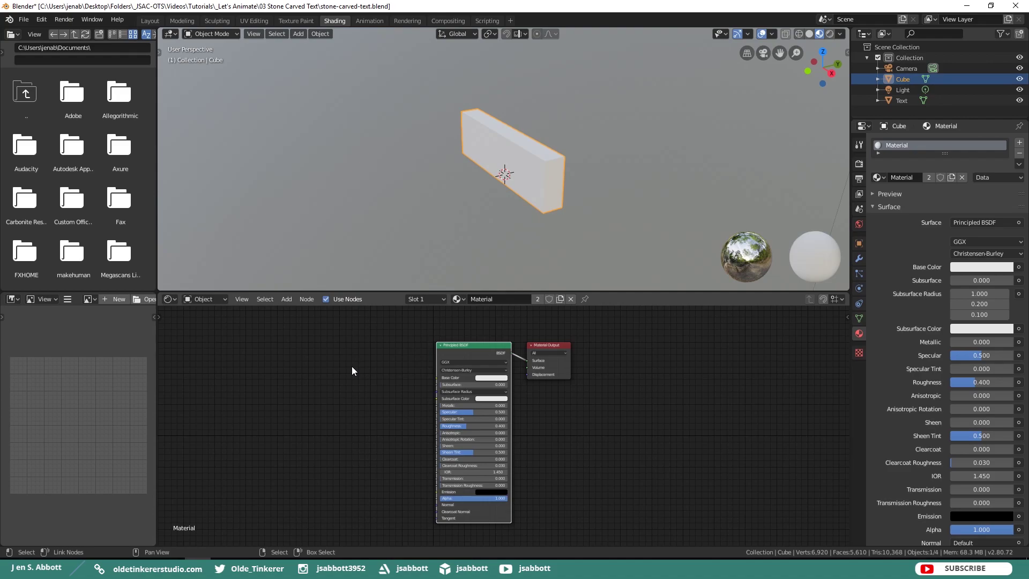
{"action": "key", "text": "ctrl+t"}
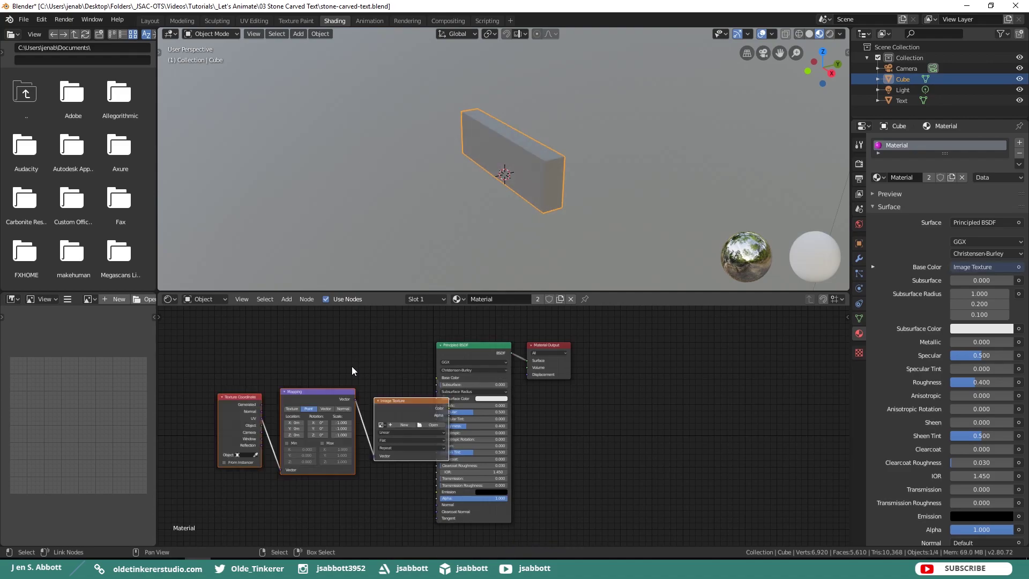
{"action": "key", "text": "g"}
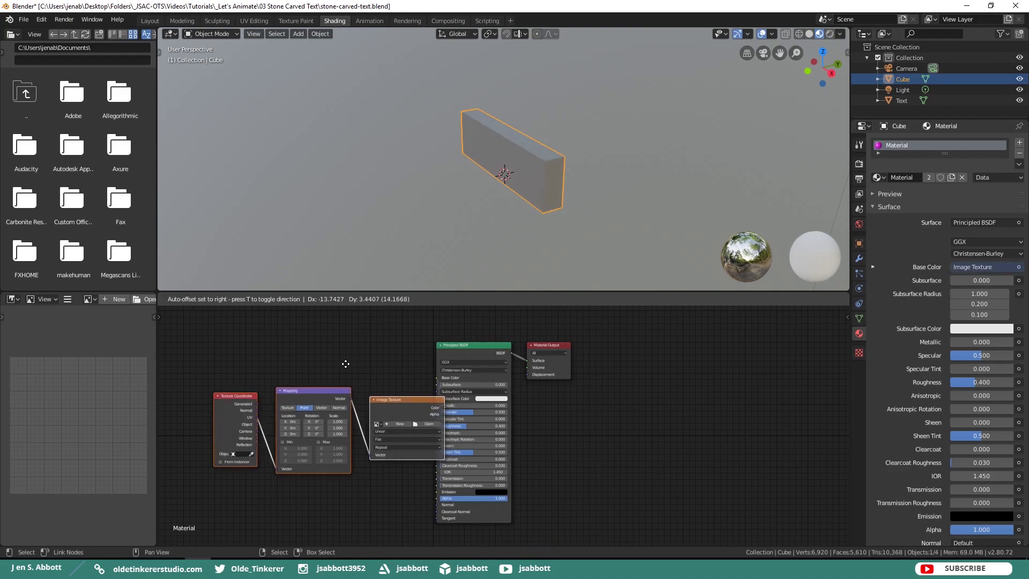
{"action": "left_click", "coordinate": [327, 326]}
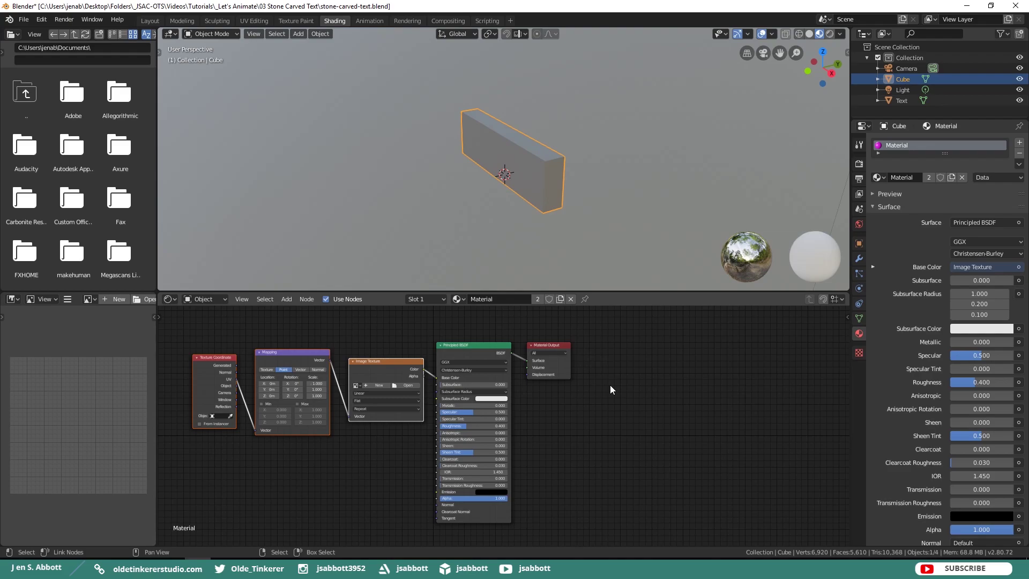
{"action": "middle_click_drag", "start_coordinate": [554, 449], "coordinate": [632, 429]}
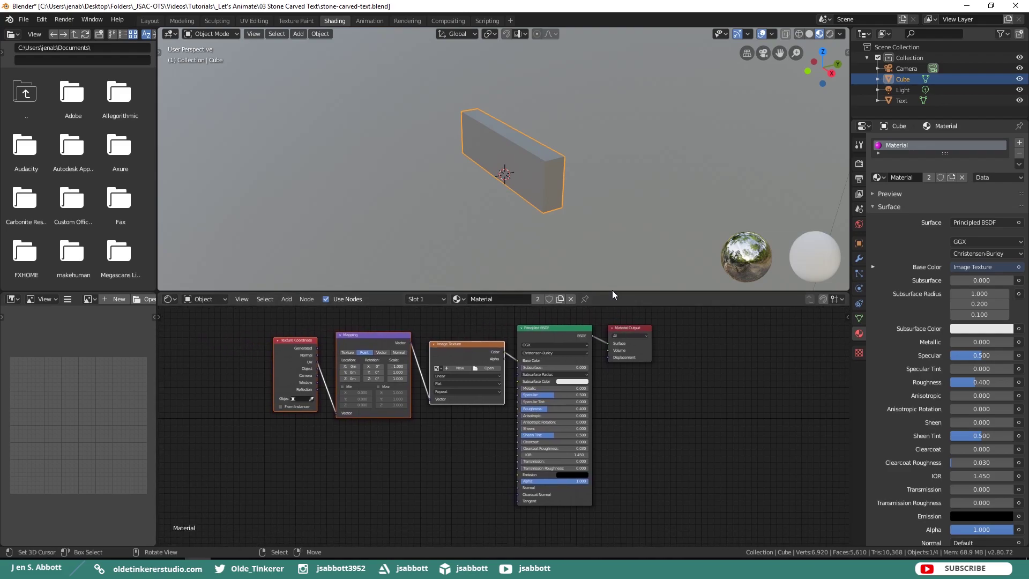
{"action": "left_click_drag", "start_coordinate": [612, 290], "coordinate": [611, 201]}
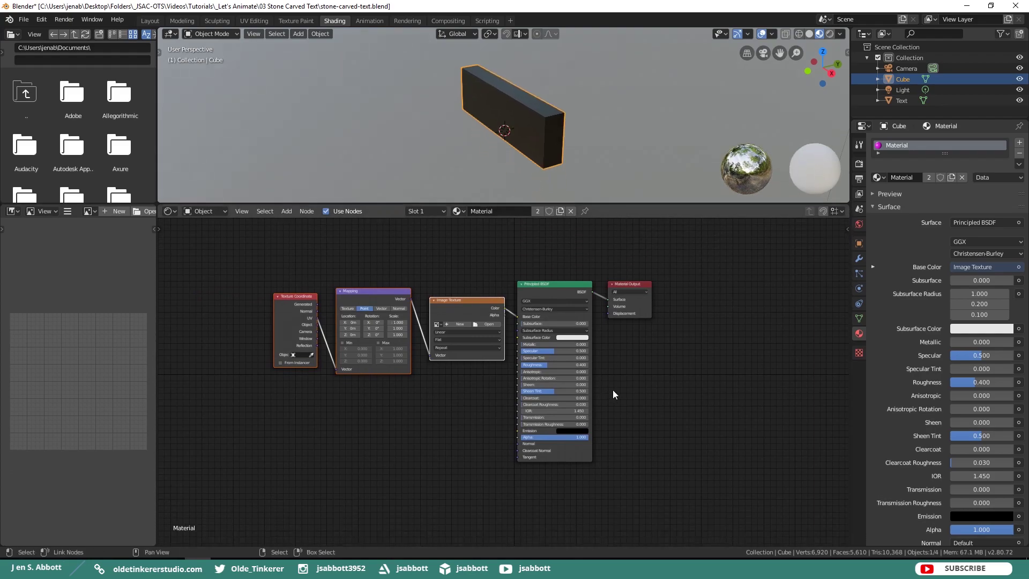
{"action": "scroll", "coordinate": [664, 400], "scroll_direction": "up", "scroll_amount": 3}
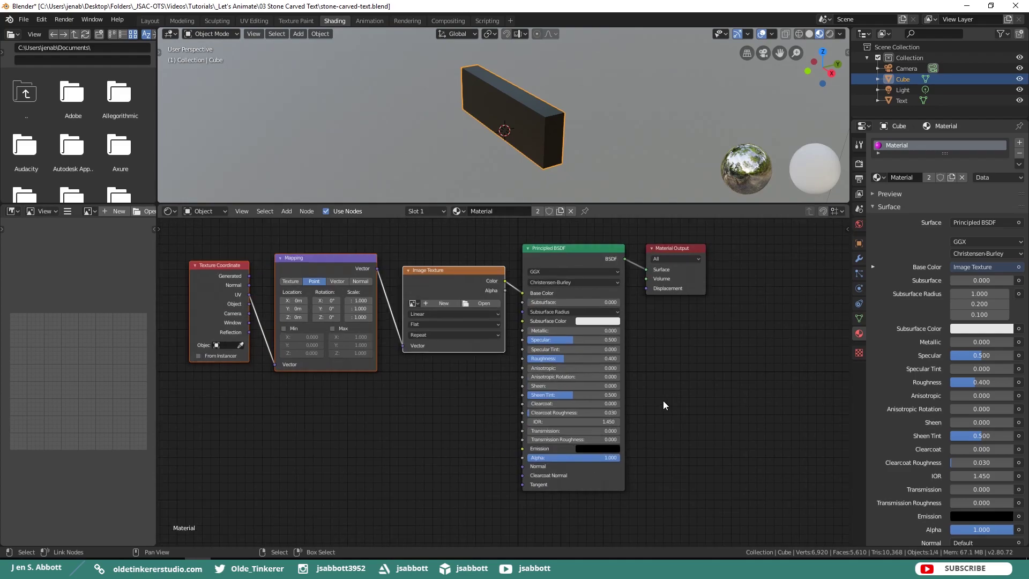
{"action": "middle_click_drag", "start_coordinate": [660, 380], "coordinate": [698, 382]}
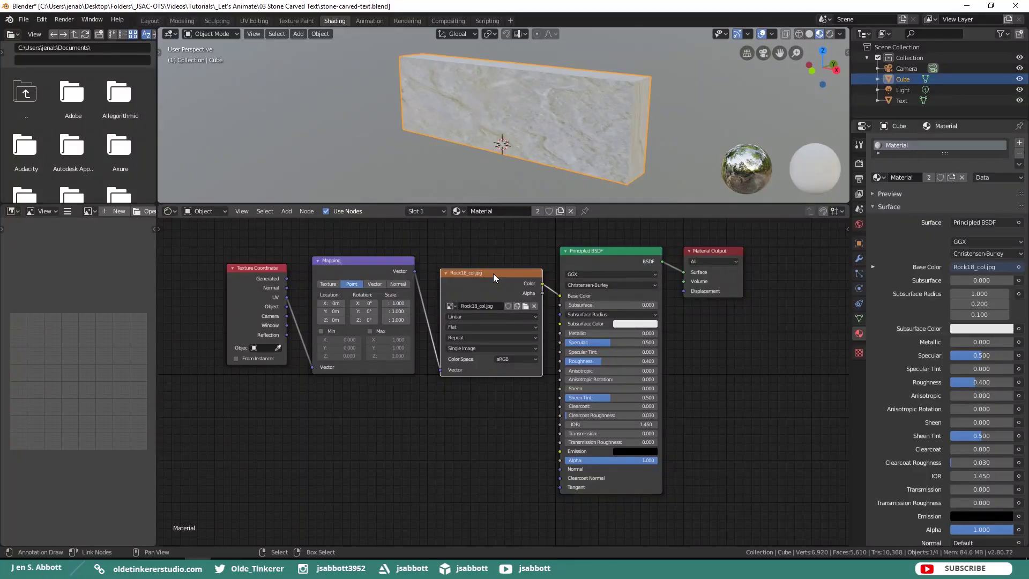
Add a Non-Color copy of the image node with Rock18_rgh.jpg, linked to Roughness
{"action": "key", "text": "shift+d"}
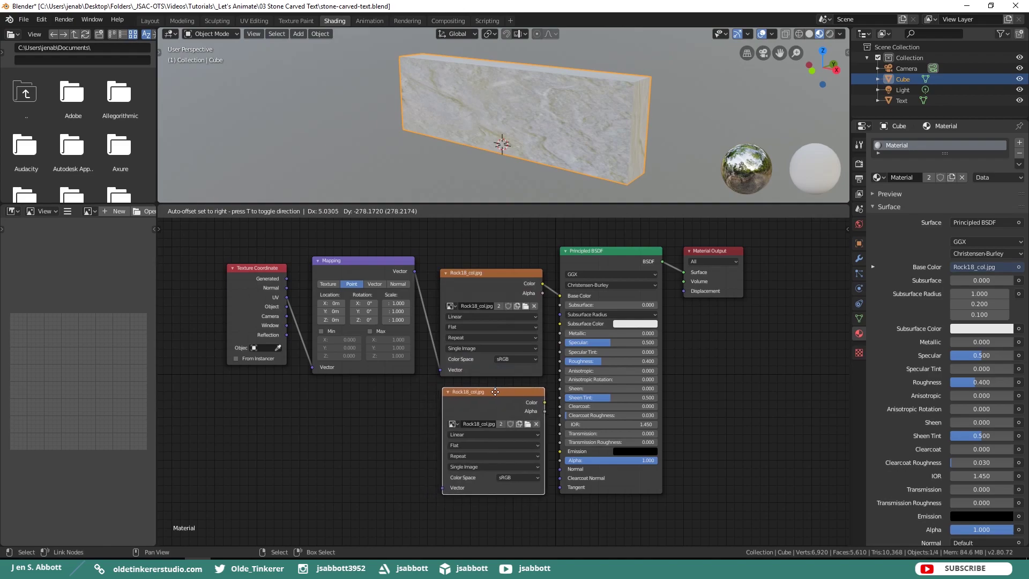
{"action": "left_click", "coordinate": [496, 396]}
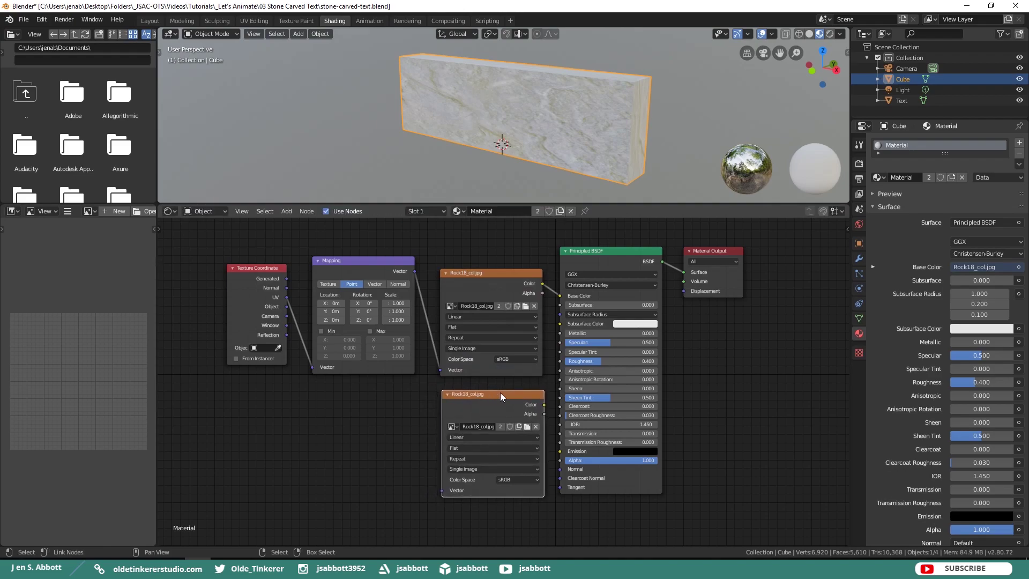
{"action": "left_click", "coordinate": [537, 480]}
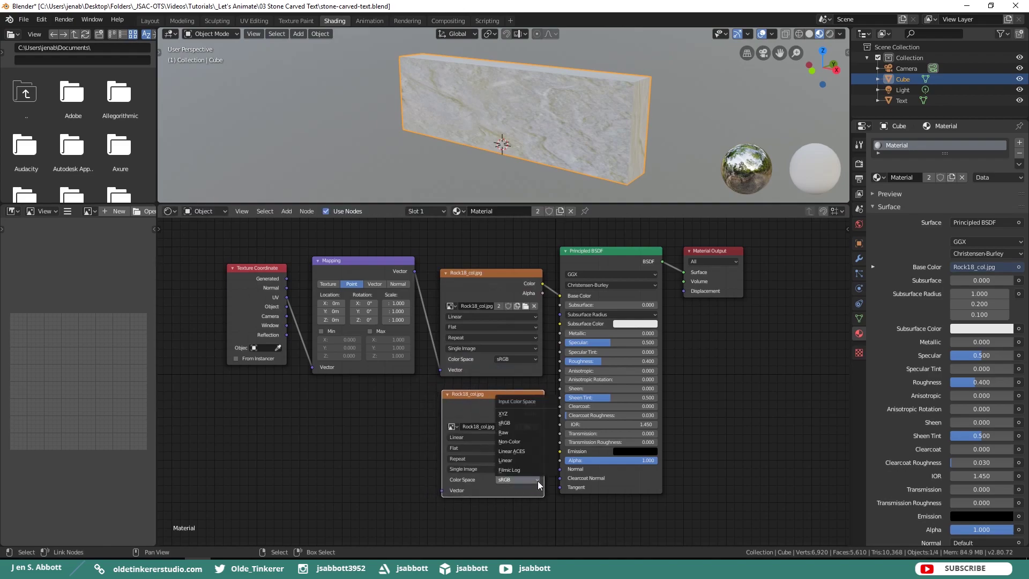
{"action": "left_click", "coordinate": [523, 442]}
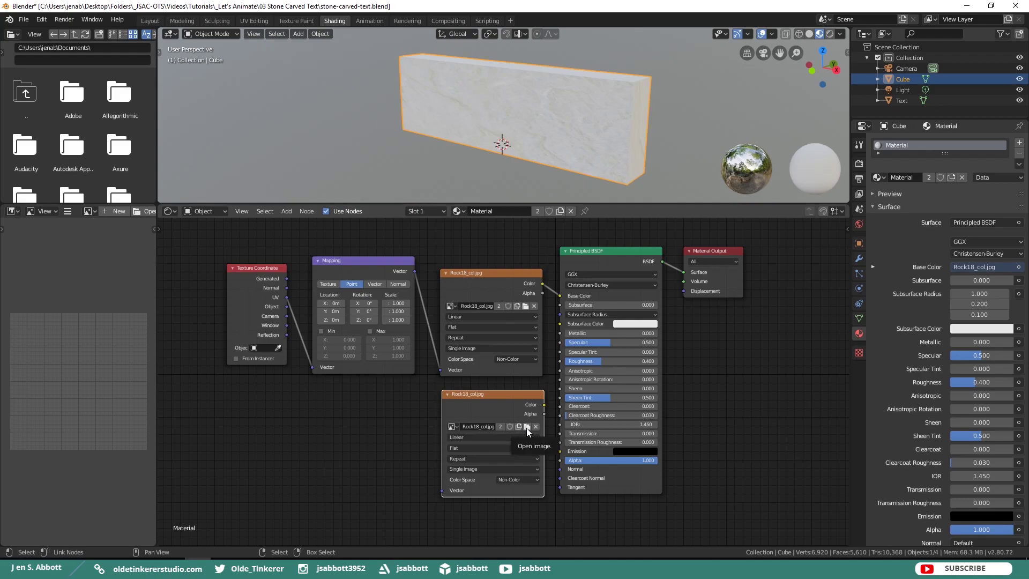
{"action": "left_click", "coordinate": [527, 427]}
{"action": "left_click_drag", "start_coordinate": [545, 405], "coordinate": [559, 359]}
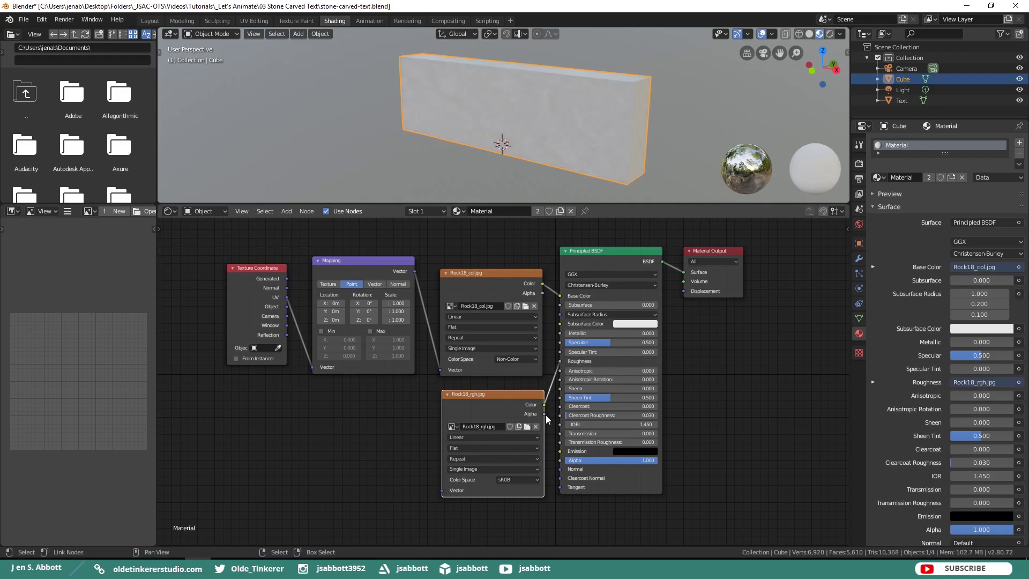
{"action": "middle_click_drag", "start_coordinate": [713, 479], "coordinate": [696, 353]}
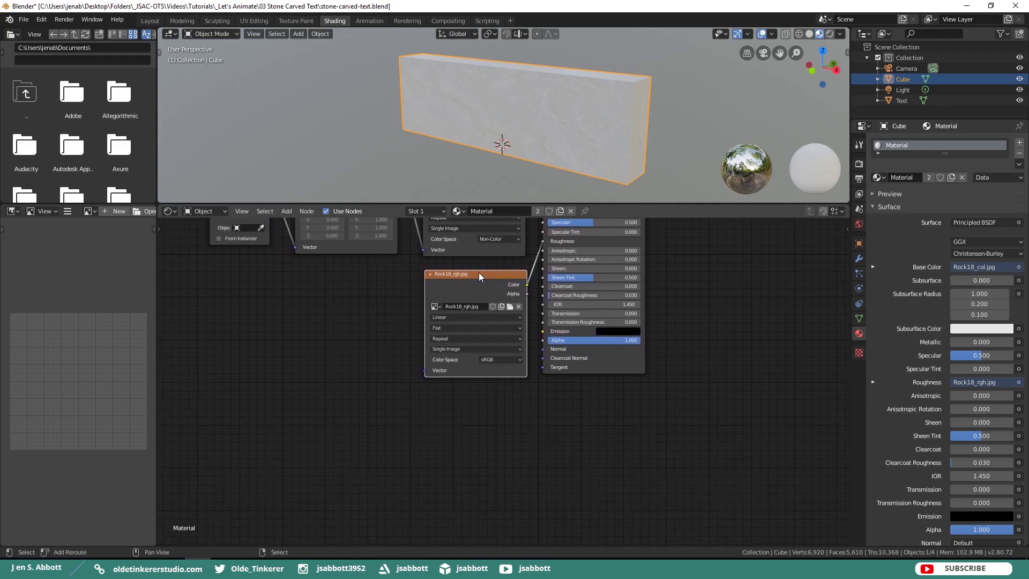
Duplicate the roughness node and load Rock18_nrm.jpg into the copy
{"action": "key", "text": "shift+d"}
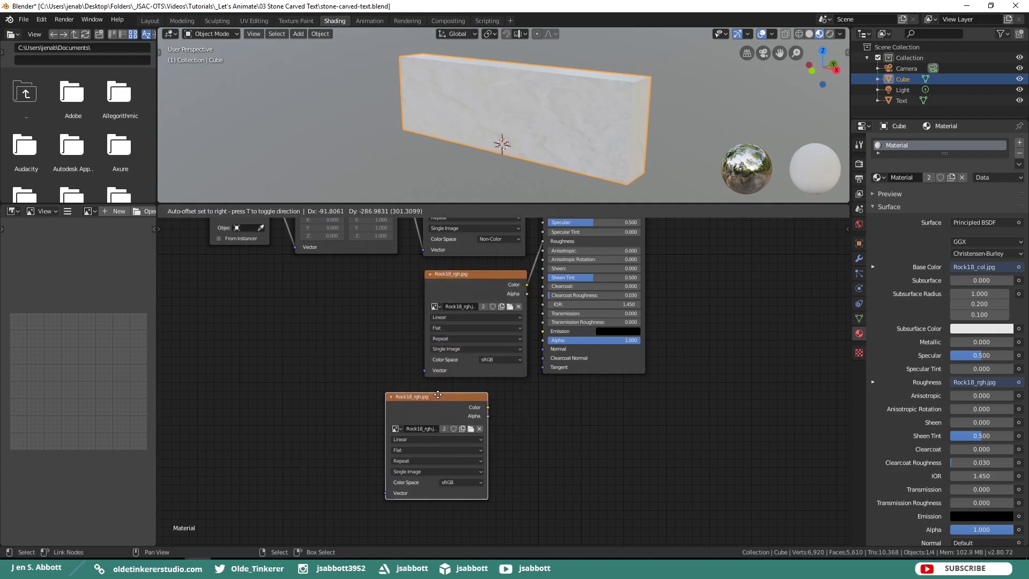
{"action": "left_click", "coordinate": [431, 399]}
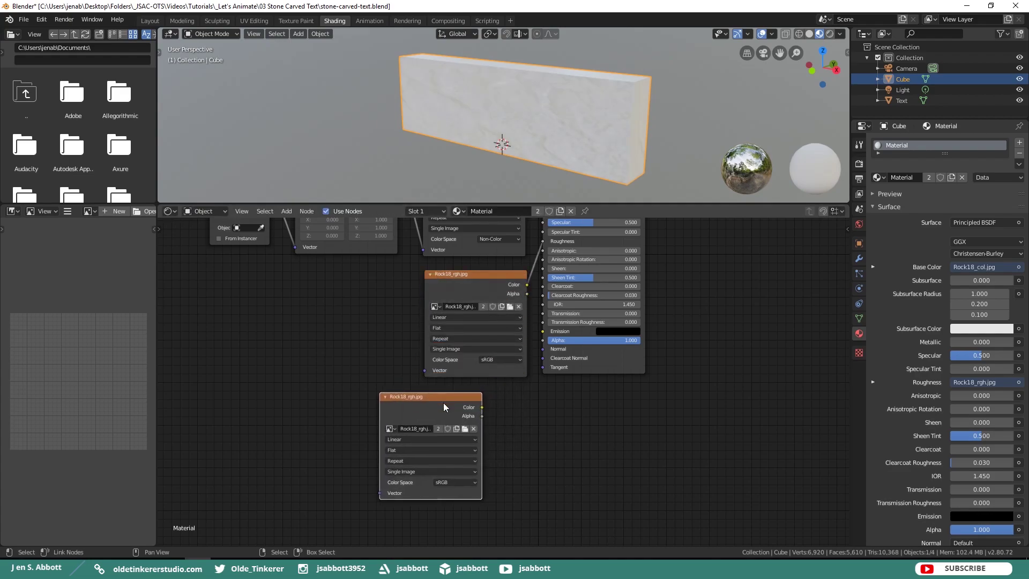
{"action": "left_click", "coordinate": [464, 428]}
Add a Normal Map node and route Rock18_nrm.jpg through it into the Principled BSDF Normal input
{"action": "key", "text": "shift+a"}
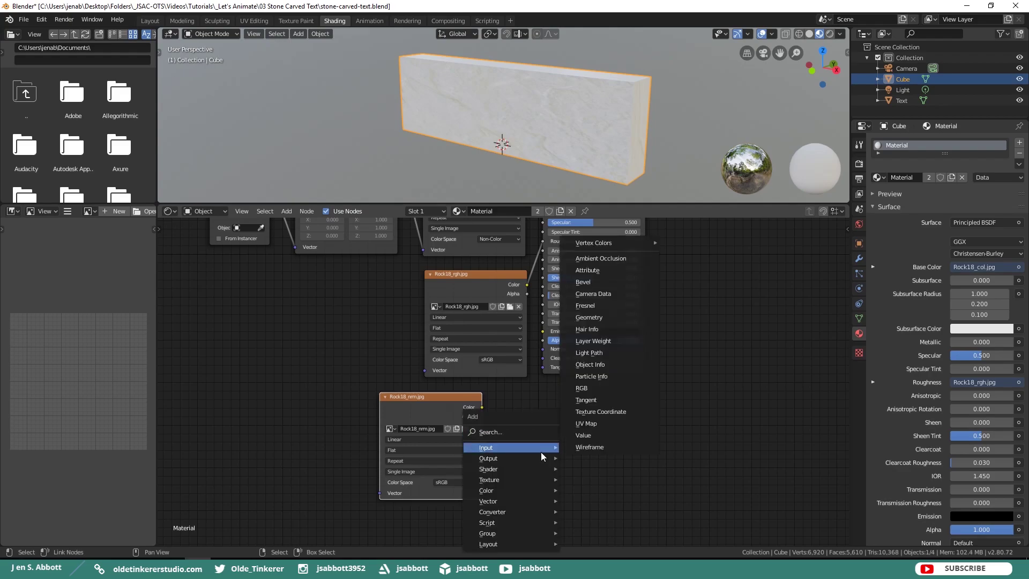
{"action": "mouse_move", "coordinate": [542, 500]}
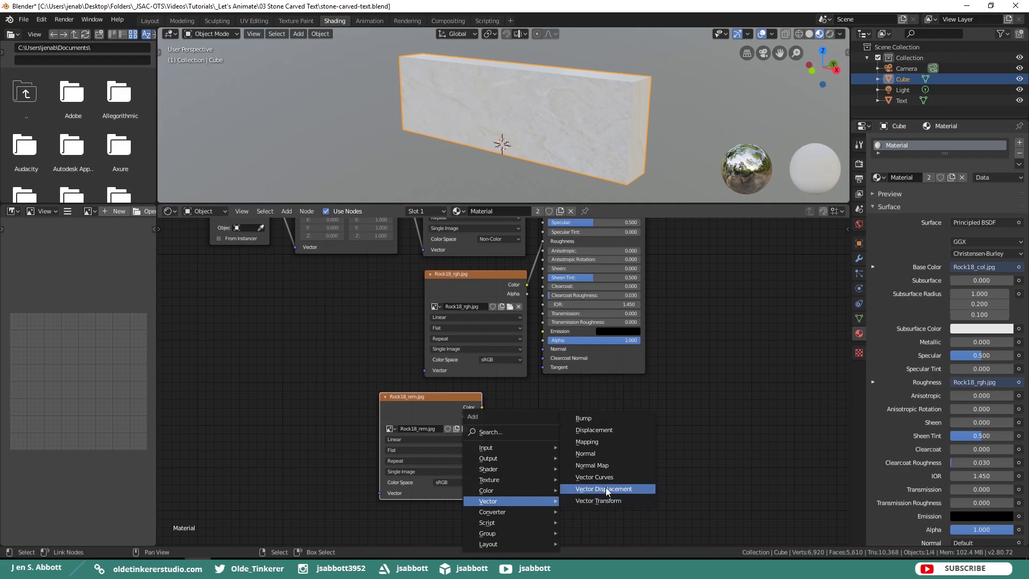
{"action": "left_click", "coordinate": [603, 465]}
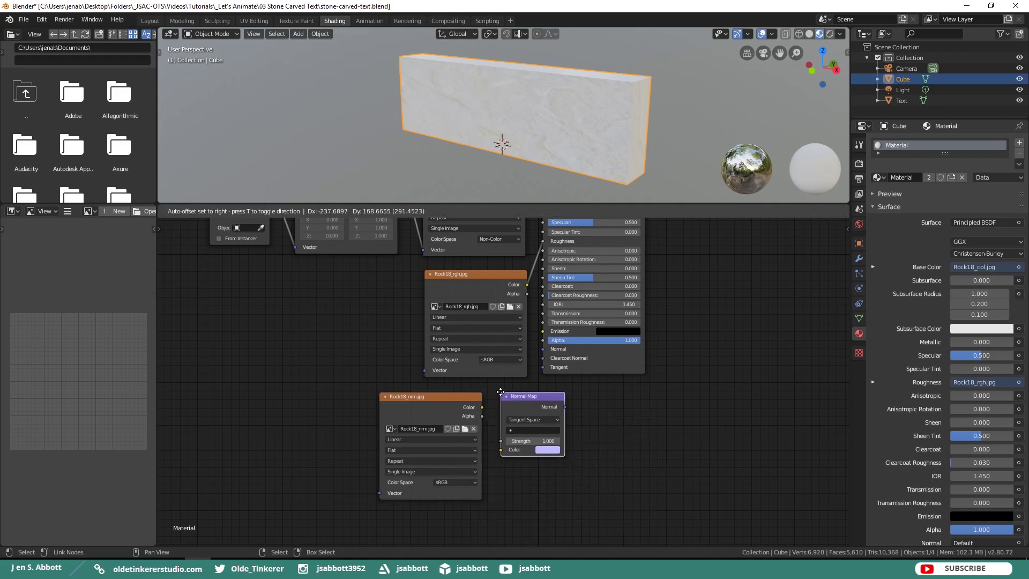
{"action": "left_click", "coordinate": [500, 389]}
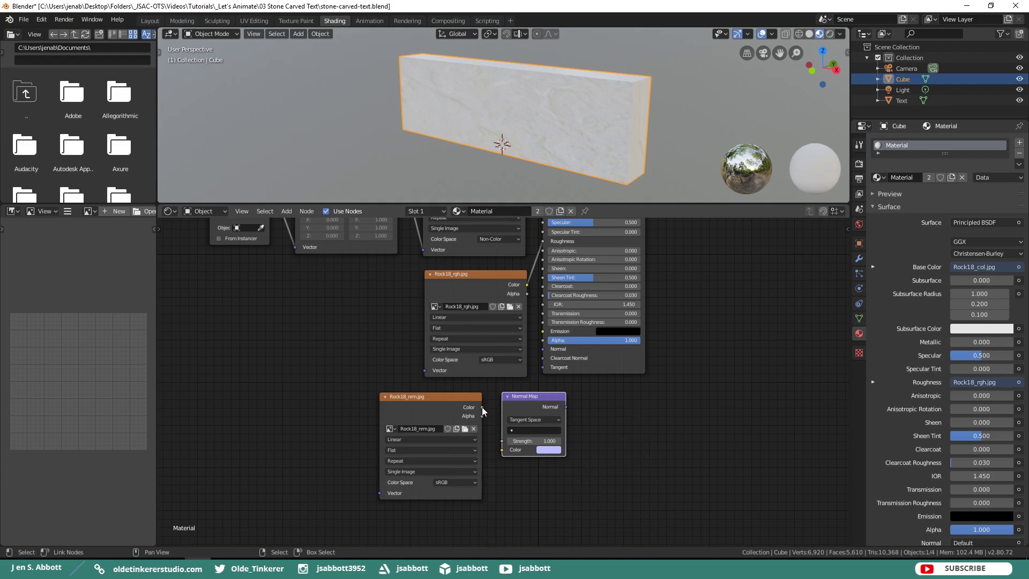
{"action": "left_click_drag", "start_coordinate": [482, 408], "coordinate": [497, 450]}
{"action": "left_click", "coordinate": [537, 397], "text": "shift"}
{"action": "left_click_drag", "start_coordinate": [538, 398], "coordinate": [489, 398]}
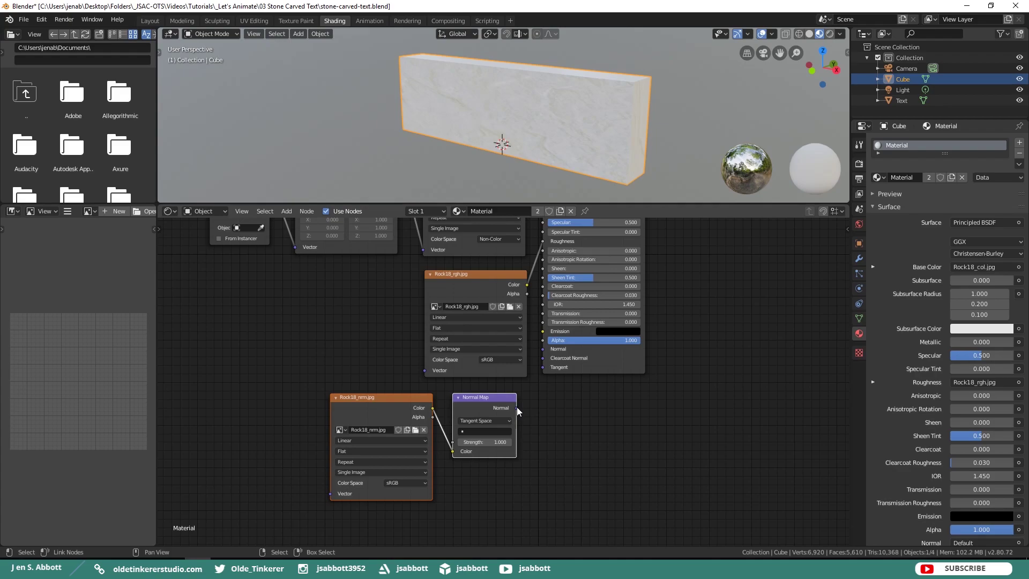
{"action": "mouse_move", "coordinate": [517, 408]}
{"action": "left_mouse_down"}
{"action": "mouse_move", "coordinate": [533, 352]}
{"action": "mouse_move", "coordinate": [544, 348]}
{"action": "left_mouse_up"}
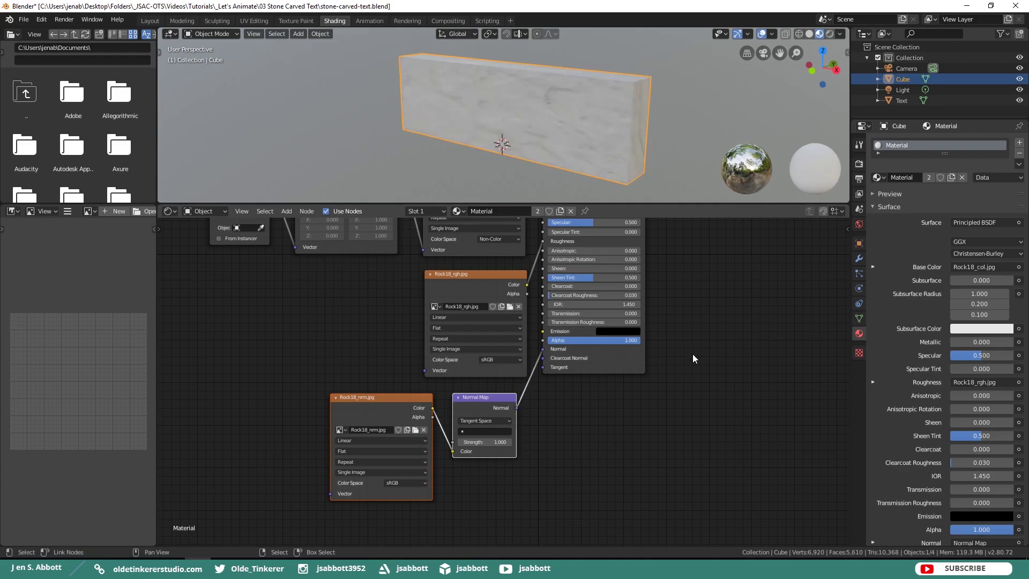
Orbit to check the slab's relief, fit the node tree in view, and enlarge the 3D viewport
{"action": "scroll", "coordinate": [596, 146], "scroll_direction": "up", "scroll_amount": 3}
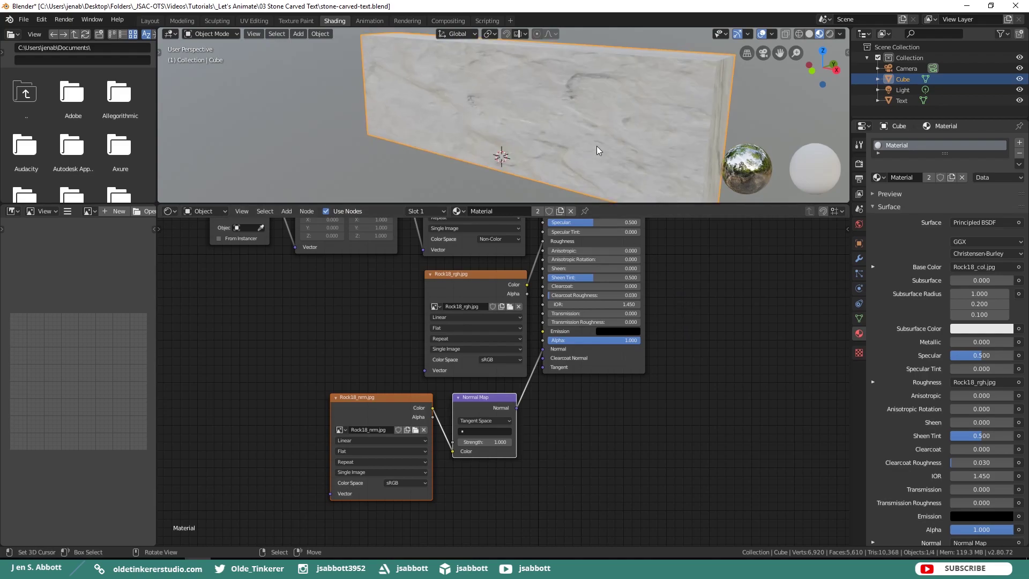
{"action": "mouse_move", "coordinate": [632, 134]}
{"action": "middle_mouse_down"}
{"action": "mouse_move", "coordinate": [577, 144]}
{"action": "mouse_move", "coordinate": [626, 141]}
{"action": "mouse_move", "coordinate": [630, 126]}
{"action": "middle_mouse_up"}
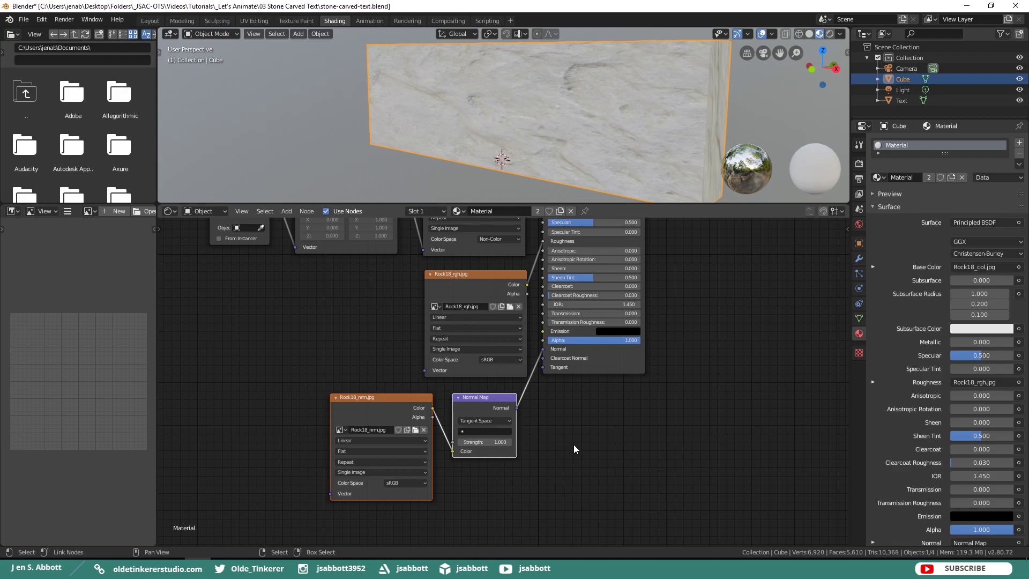
{"action": "middle_click_drag", "start_coordinate": [705, 315], "coordinate": [705, 409]}
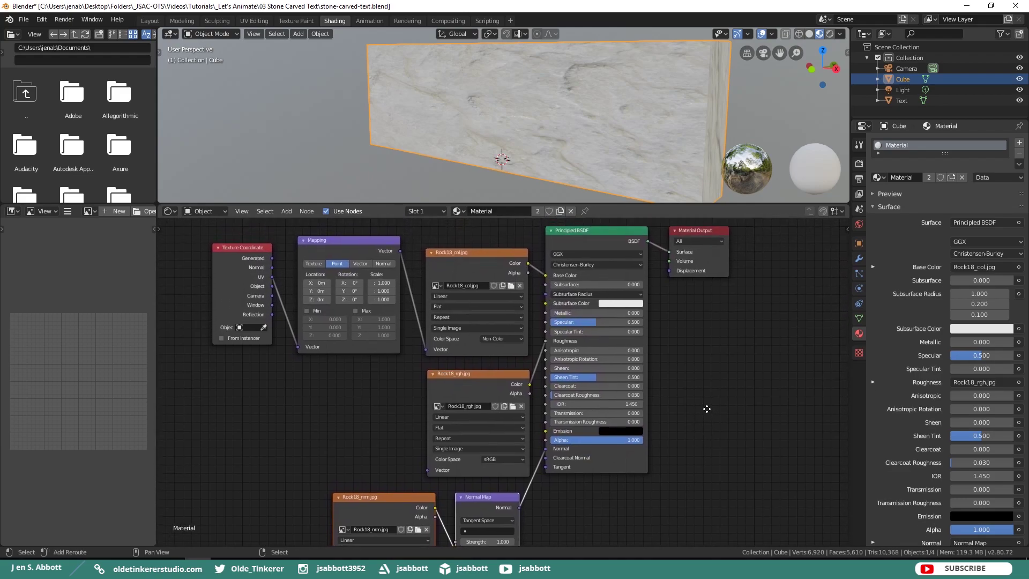
{"action": "scroll", "coordinate": [728, 404], "scroll_direction": "down", "scroll_amount": 2}
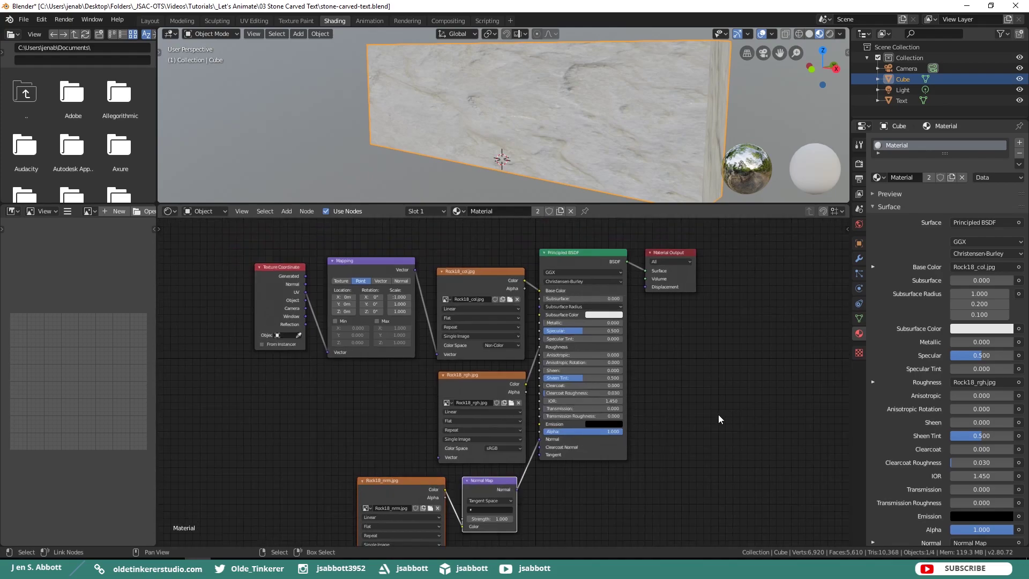
{"action": "scroll", "coordinate": [716, 415], "scroll_direction": "down", "scroll_amount": 1}
{"action": "middle_click_drag", "start_coordinate": [707, 420], "coordinate": [711, 403]}
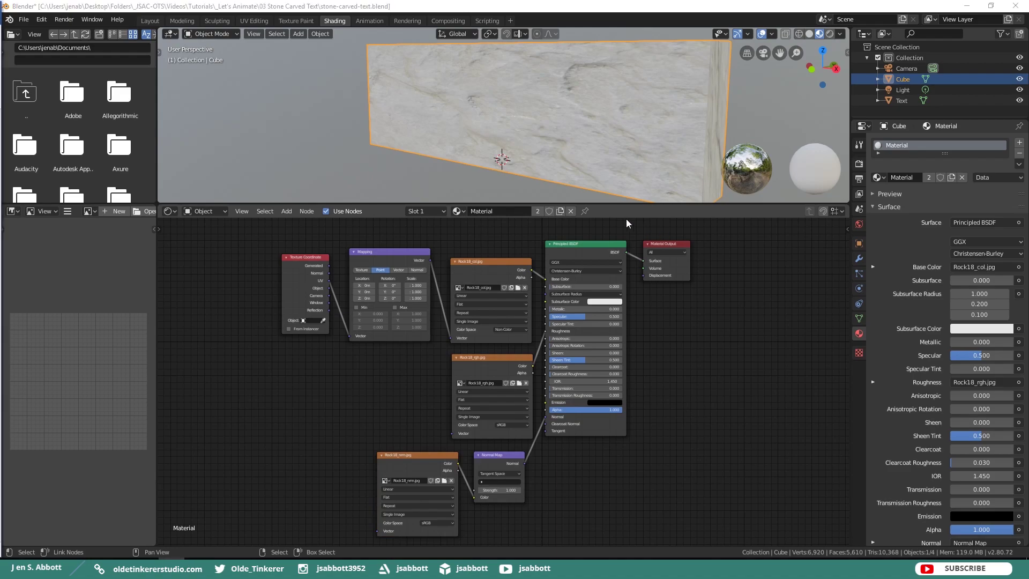
{"action": "left_click_drag", "start_coordinate": [612, 202], "coordinate": [630, 394]}
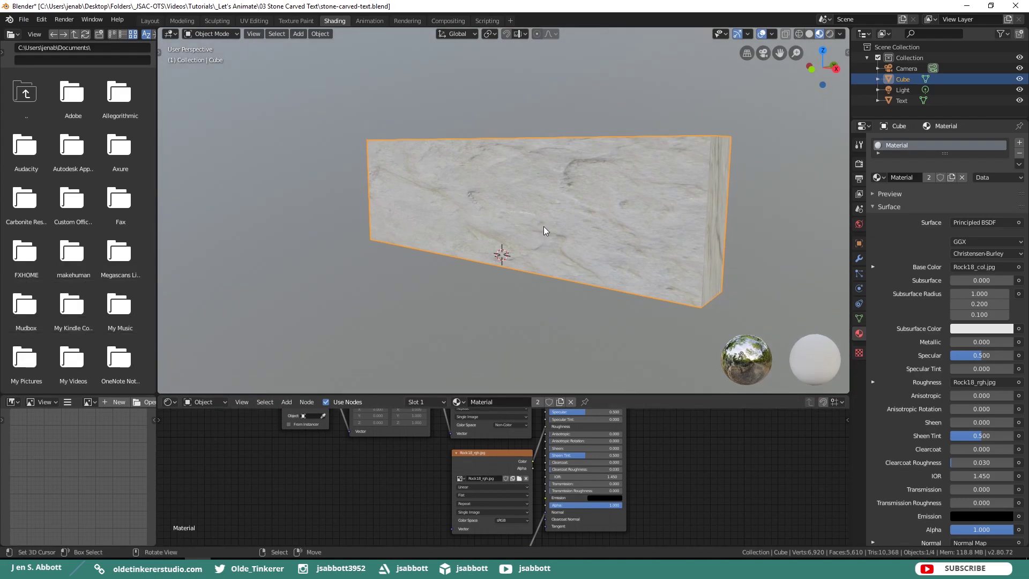
Subdivide all of the slab's mesh with 15 cuts, save, and return to Object Mode
{"action": "key", "text": "Tab"}
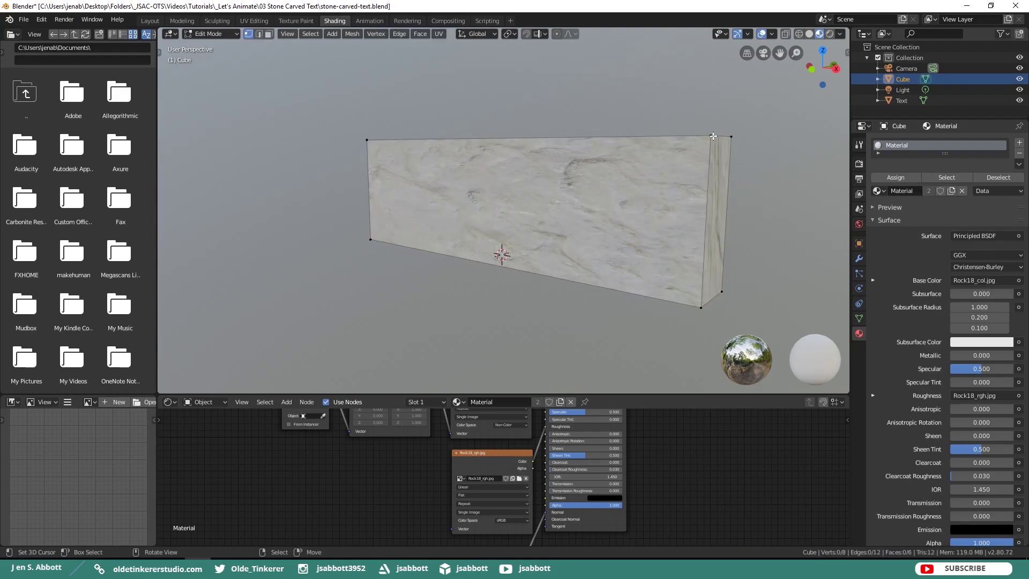
{"action": "key", "text": "a"}
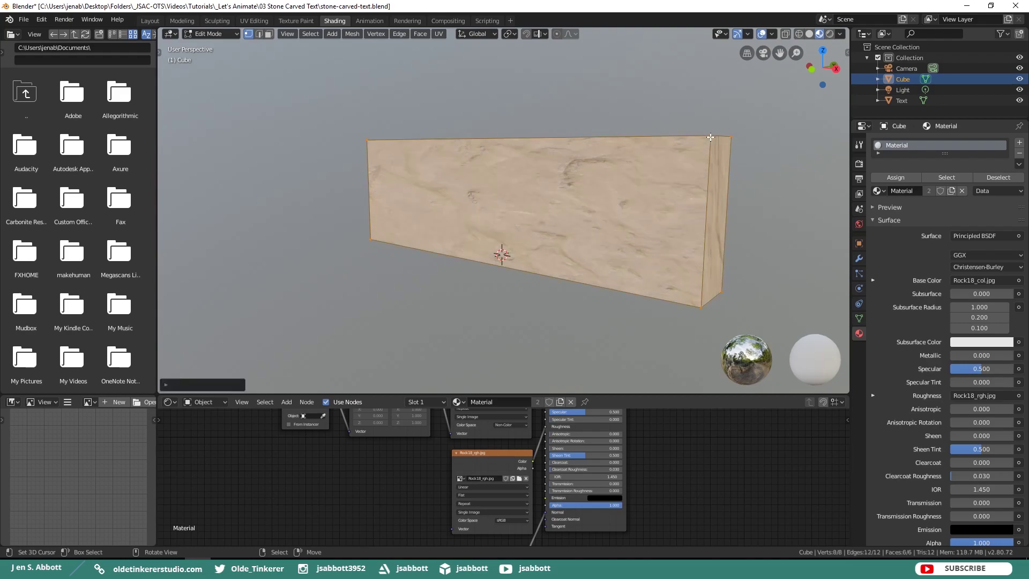
{"action": "right_click", "coordinate": [655, 205]}
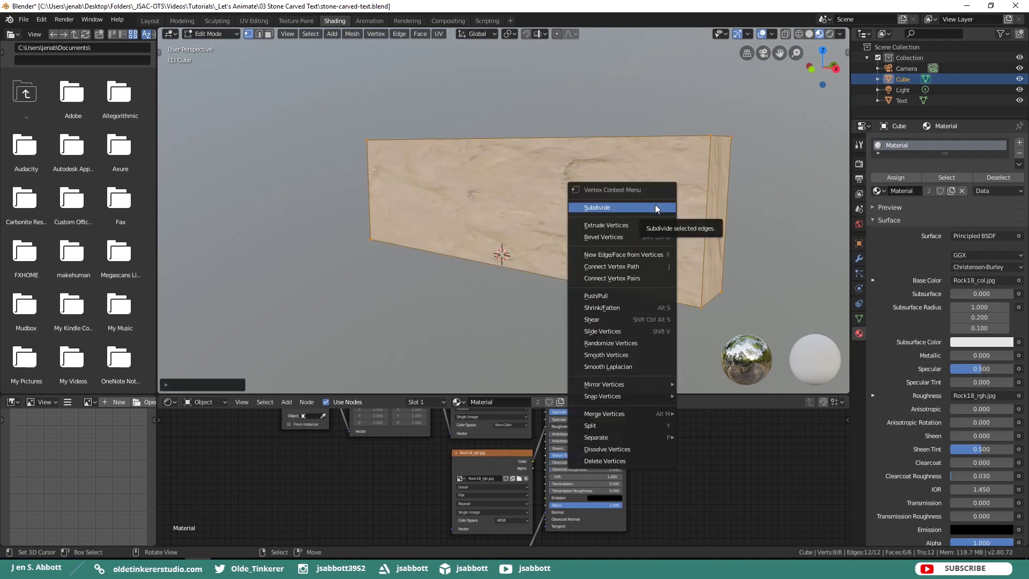
{"action": "left_click", "coordinate": [605, 208]}
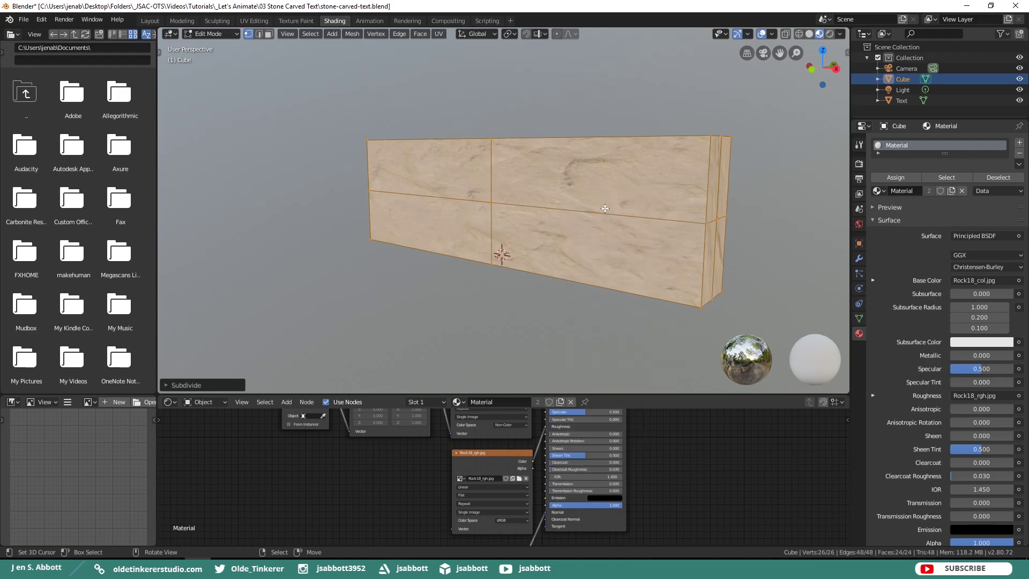
{"action": "left_click", "coordinate": [166, 385]}
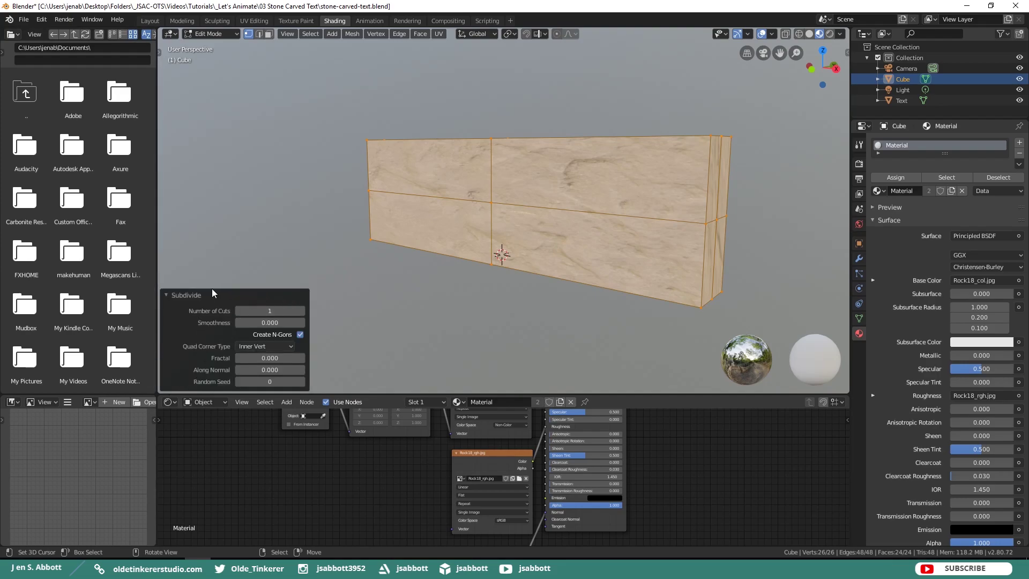
{"action": "left_click", "coordinate": [279, 312]}
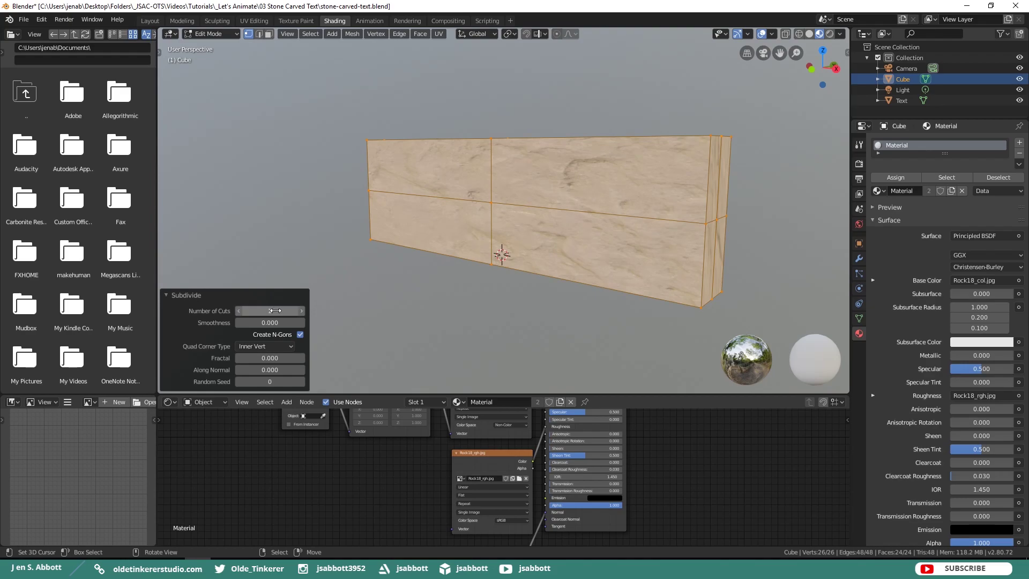
{"action": "type", "text": "15"}
{"action": "key", "text": "Return"}
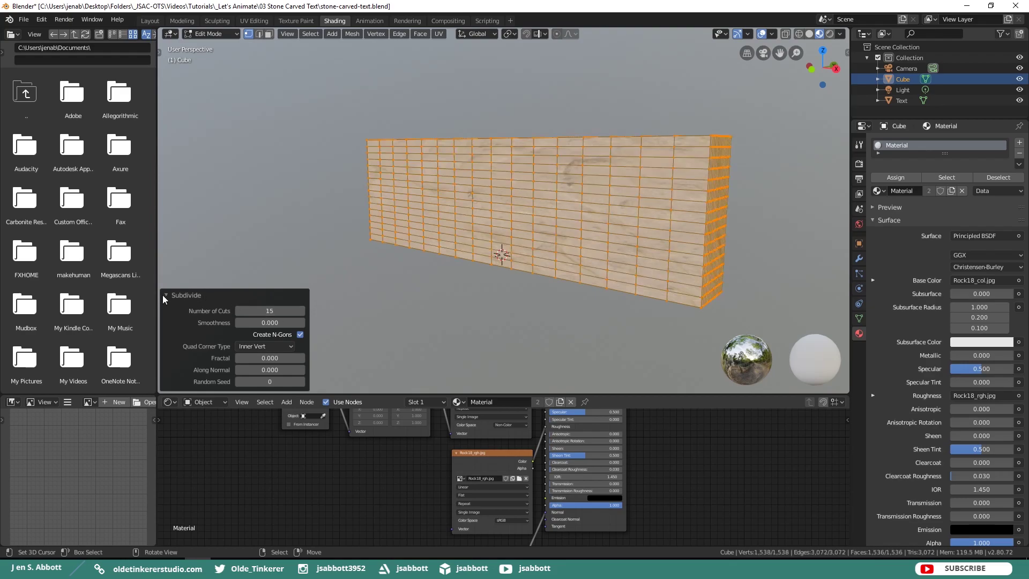
{"action": "left_click", "coordinate": [179, 295]}
{"action": "key", "text": "ctrl+s"}
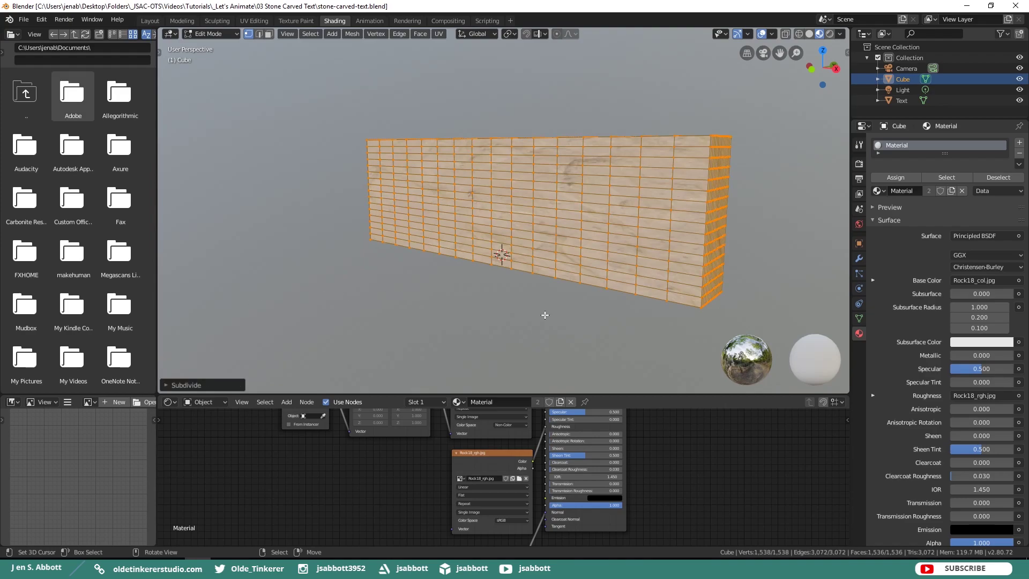
{"action": "key", "text": "Tab"}
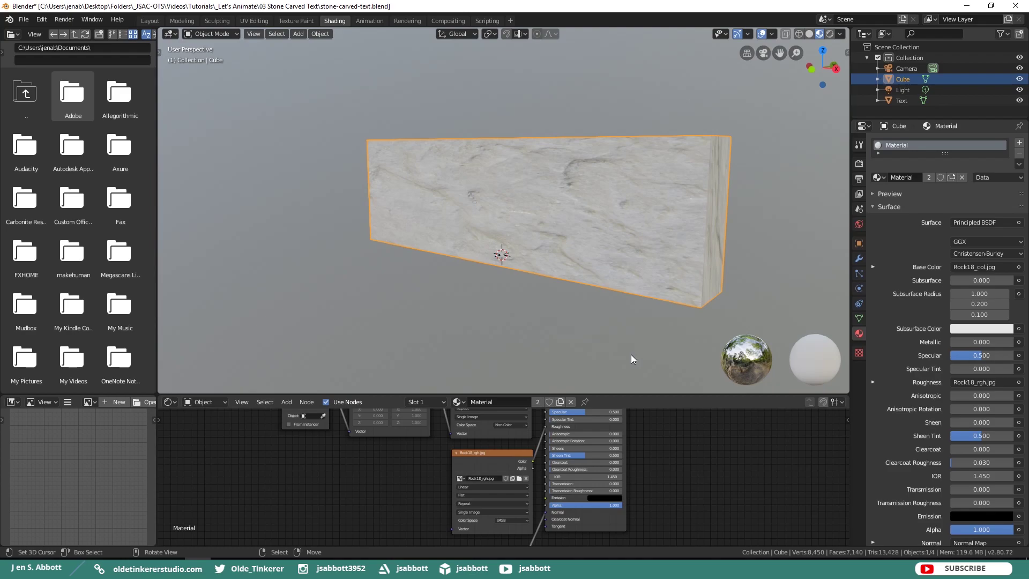
Box-select the Rock18 texture nodes to copy, then hide the Cube slab in the Outliner
{"action": "left_click_drag", "start_coordinate": [644, 394], "coordinate": [634, 167]}
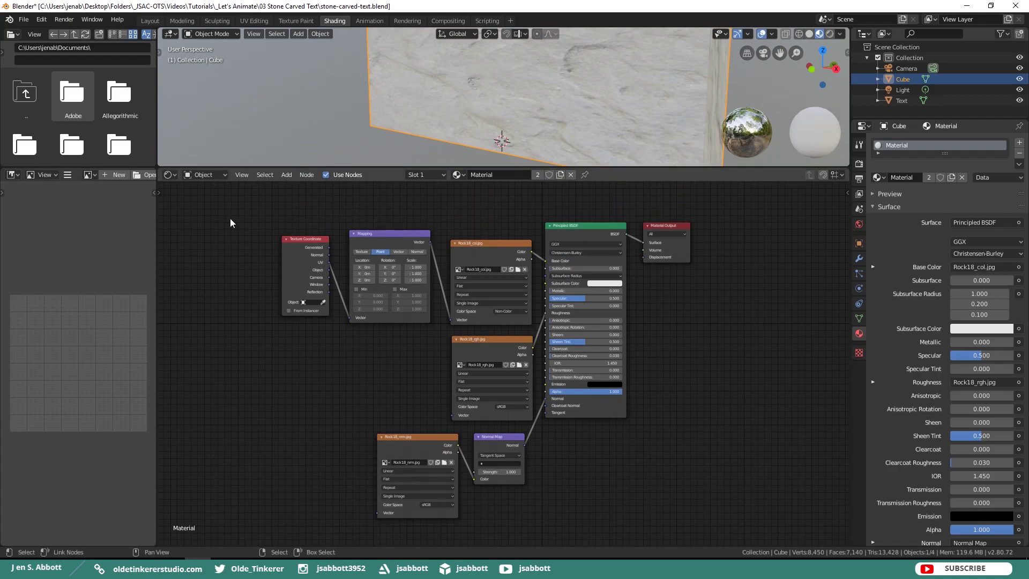
{"action": "key", "text": "b"}
{"action": "left_click_drag", "start_coordinate": [230, 214], "coordinate": [748, 528]}
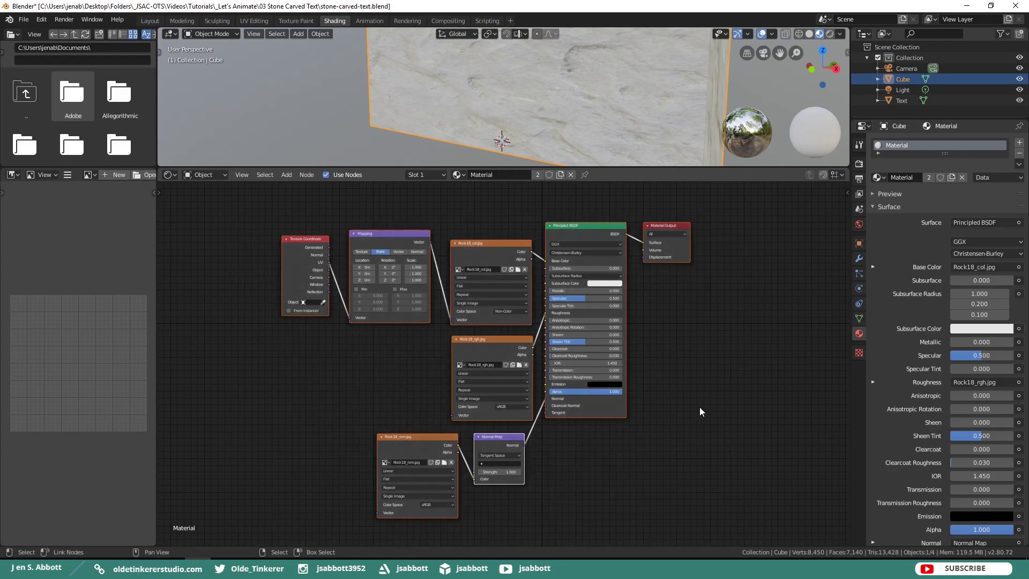
{"action": "key", "text": "ctrl"}
{"action": "left_click", "coordinate": [1020, 80]}
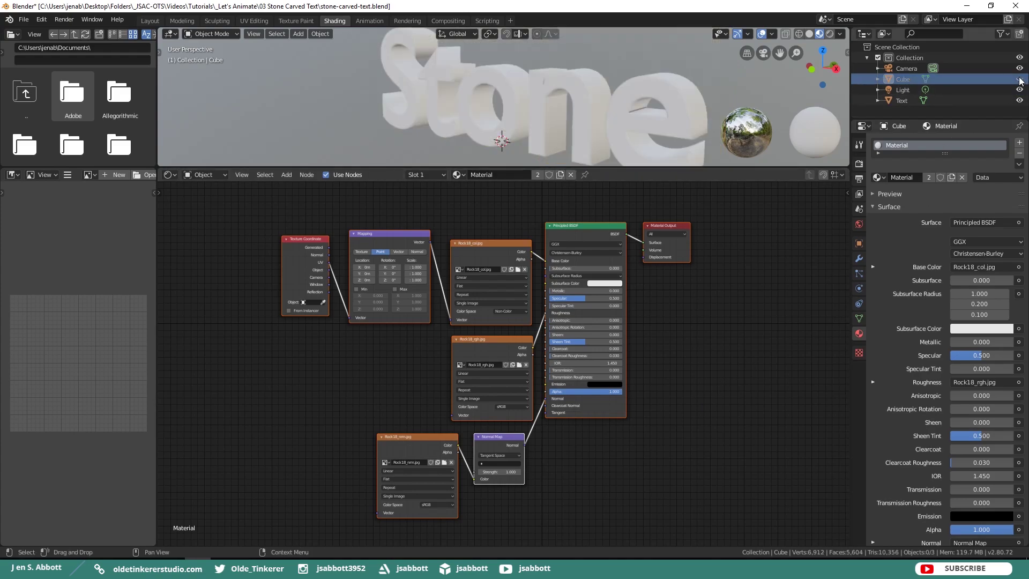
Give the Stone text a new material, Material.003, and delete its default shader nodes
{"action": "left_click", "coordinate": [888, 99]}
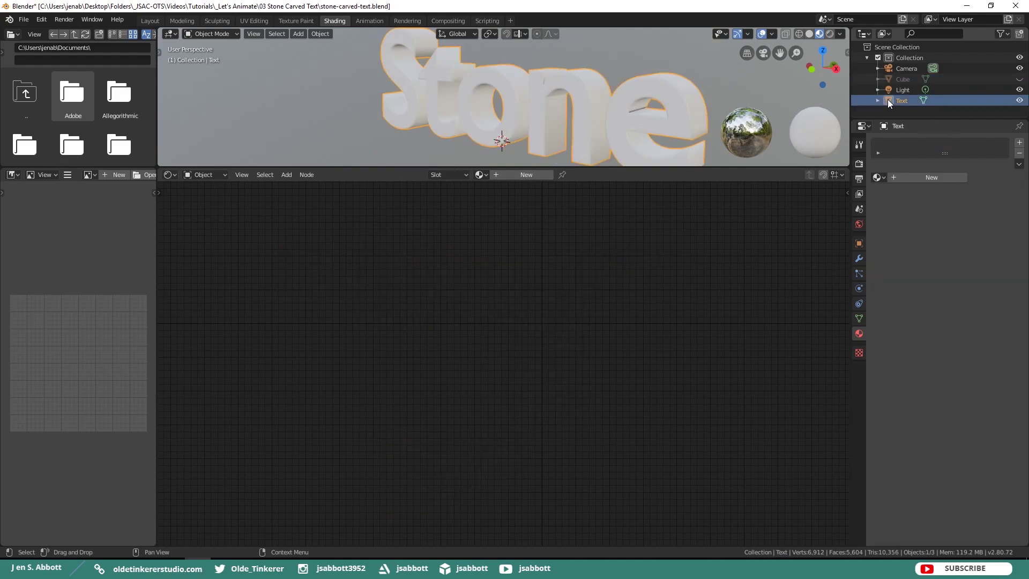
{"action": "left_click", "coordinate": [520, 176]}
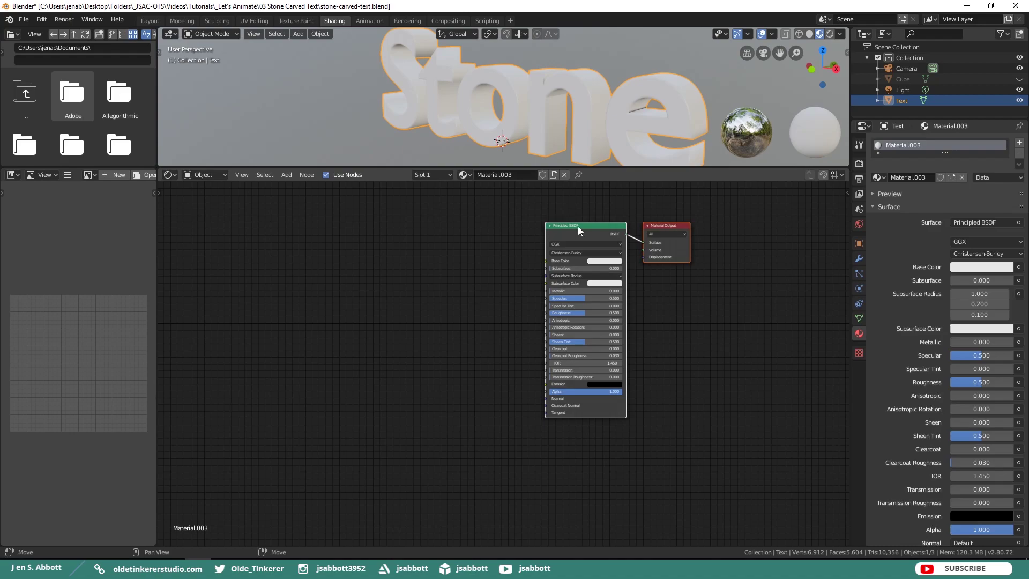
{"action": "left_click", "coordinate": [670, 226]}
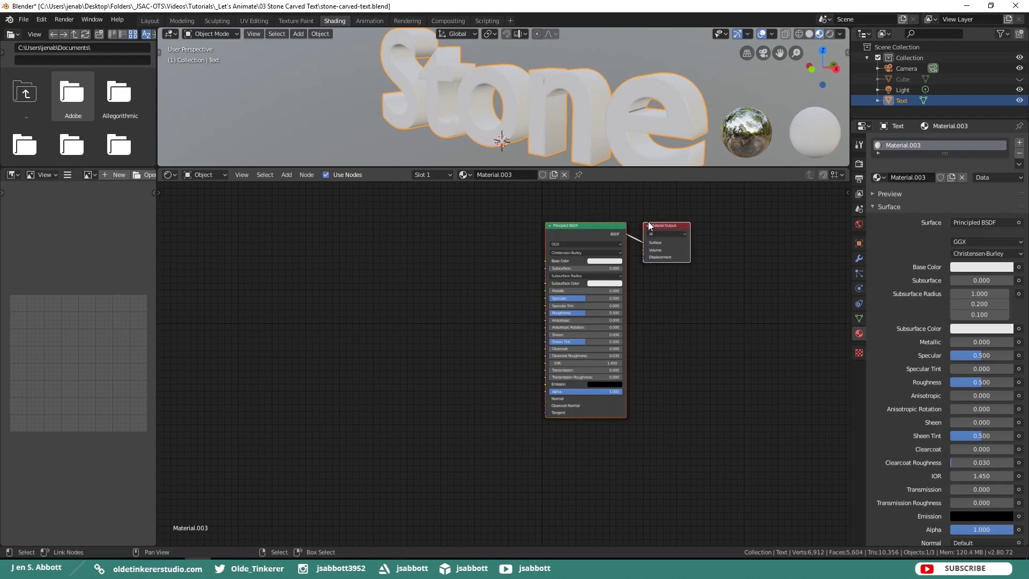
{"action": "key", "text": "x"}
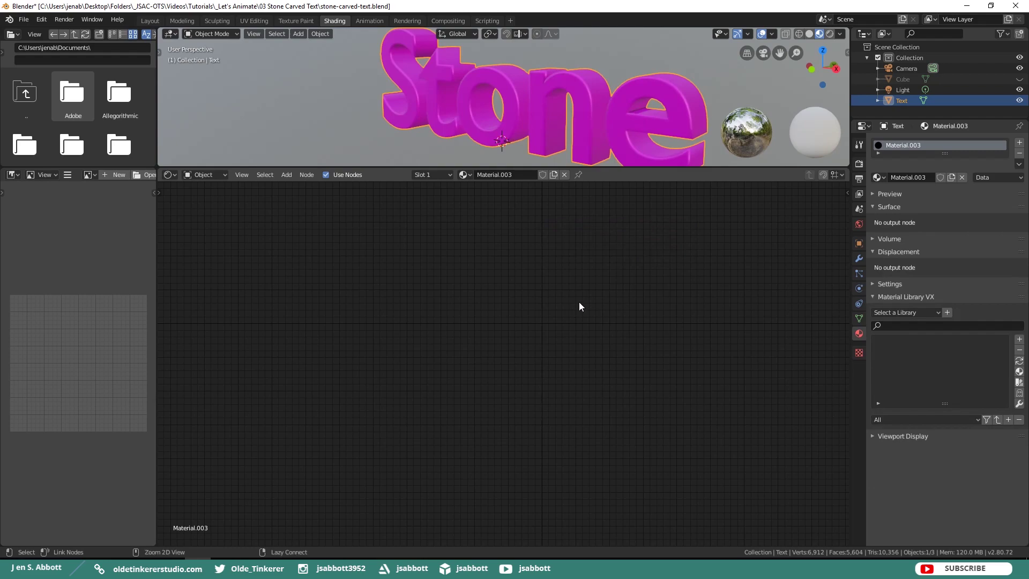
{"action": "key", "text": "ctrl+z"}
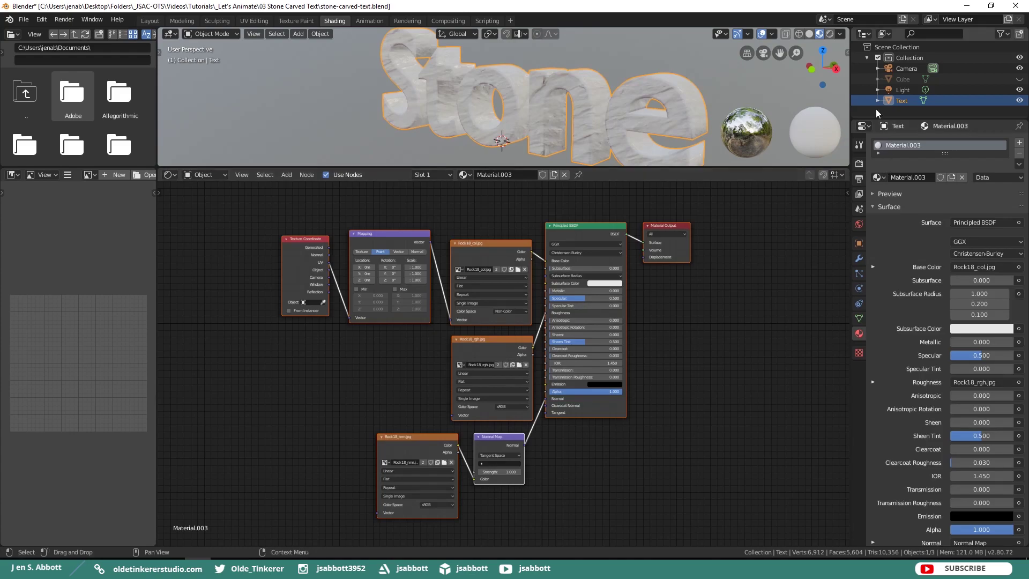
Unhide the Cube slab, enlarge the 3D view, deselect the text, and switch to front view
{"action": "left_click", "coordinate": [1020, 79]}
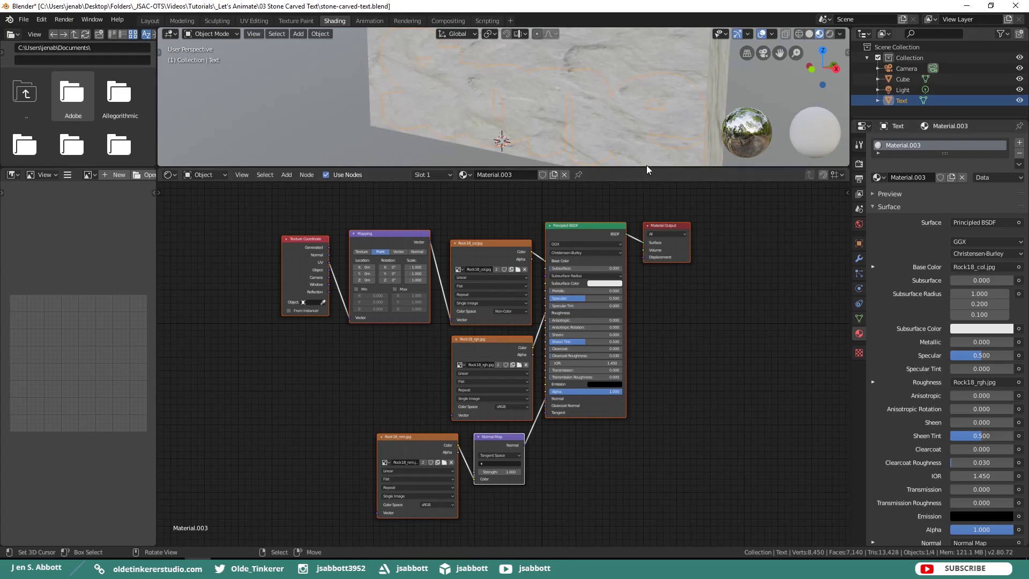
{"action": "left_click_drag", "start_coordinate": [647, 168], "coordinate": [648, 264]}
{"action": "left_click_drag", "start_coordinate": [727, 264], "coordinate": [696, 344]}
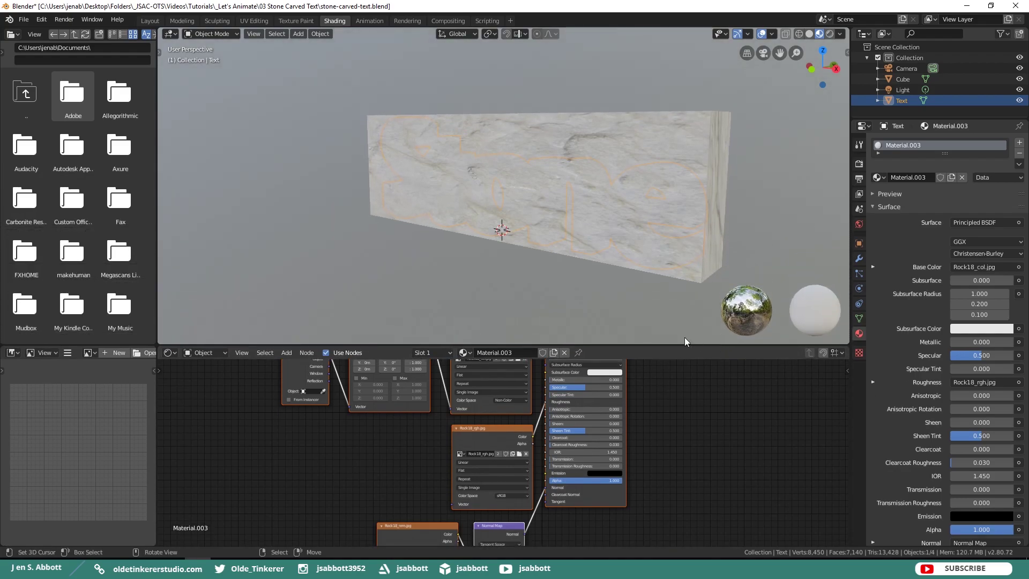
{"action": "left_click", "coordinate": [476, 278]}
{"action": "key", "text": "KP_1"}
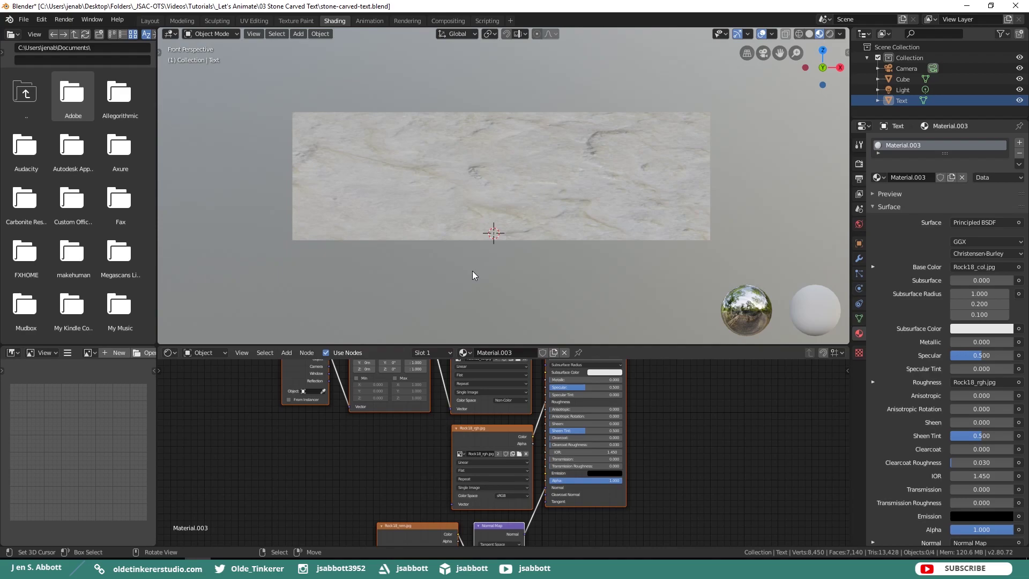
Add a plane, lower it slightly along Z, scale it by 15, and give it a new material
{"action": "key", "text": "shift+a"}
{"action": "mouse_move", "coordinate": [472, 271]}
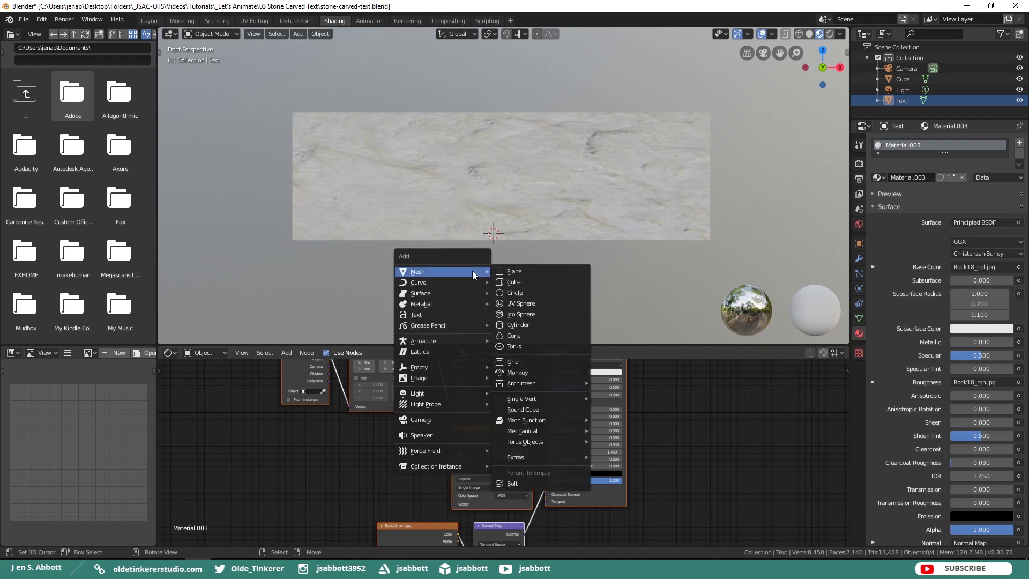
{"action": "left_click", "coordinate": [517, 272]}
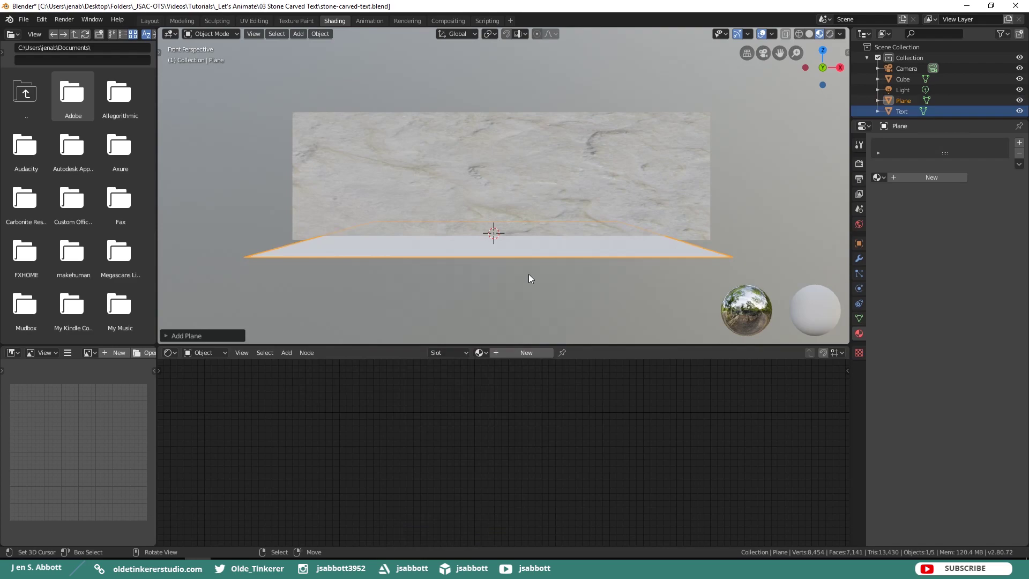
{"action": "key", "text": "KP_5"}
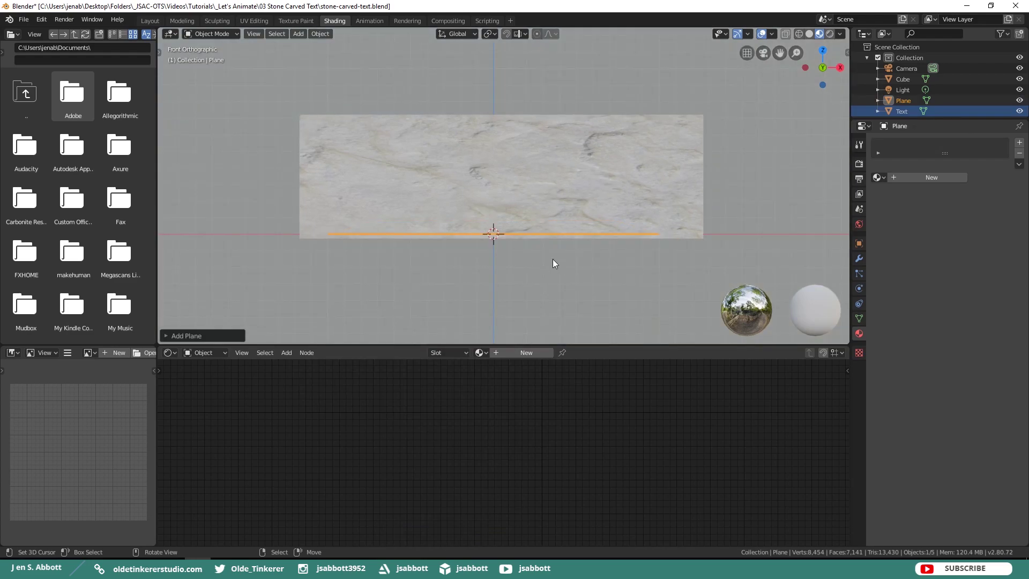
{"action": "left_click", "coordinate": [749, 34]}
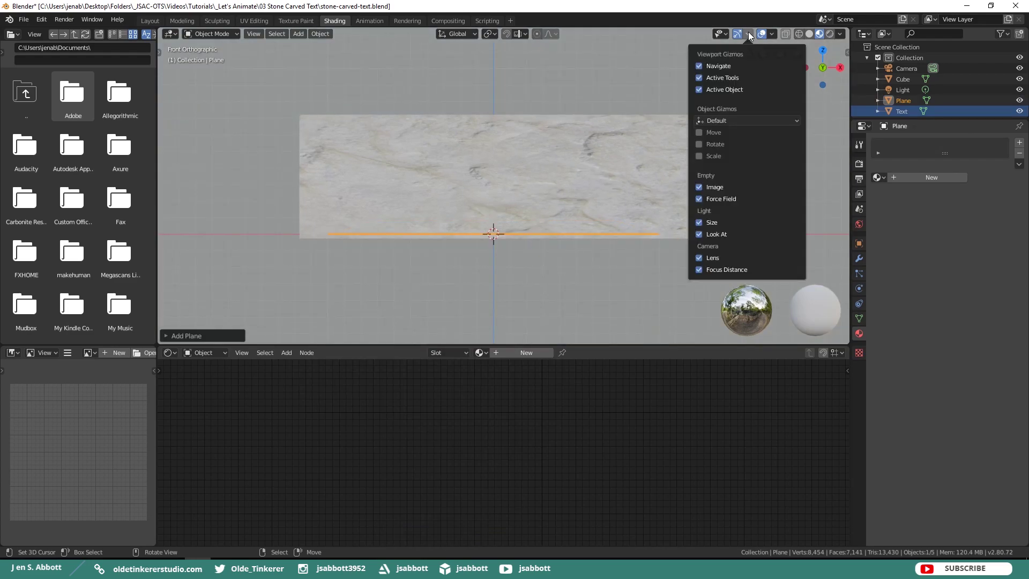
{"action": "left_click", "coordinate": [700, 132]}
{"action": "left_click_drag", "start_coordinate": [495, 191], "coordinate": [495, 196]}
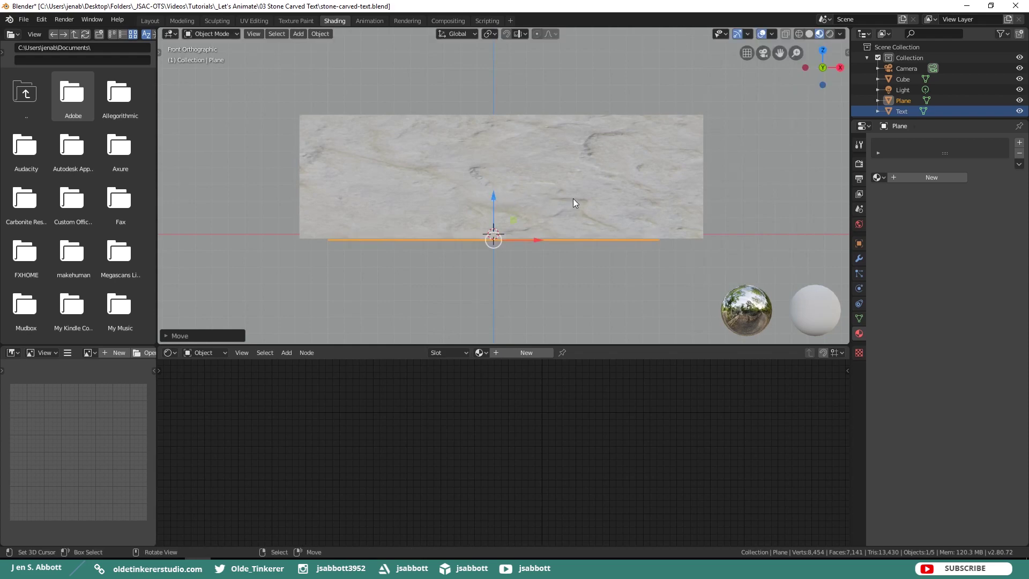
{"action": "type", "text": "s15"}
{"action": "key", "text": "Return"}
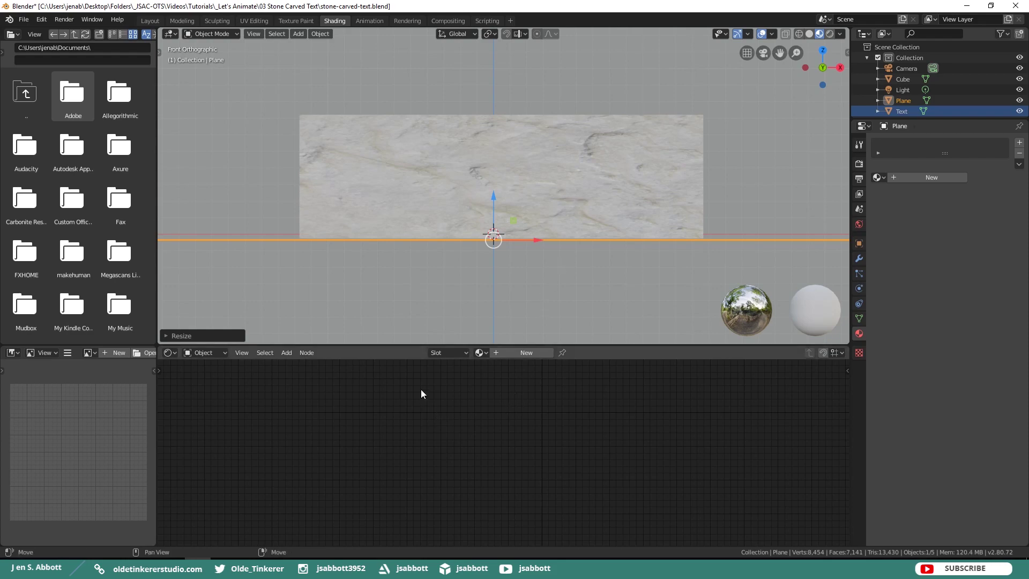
{"action": "left_click", "coordinate": [521, 352]}
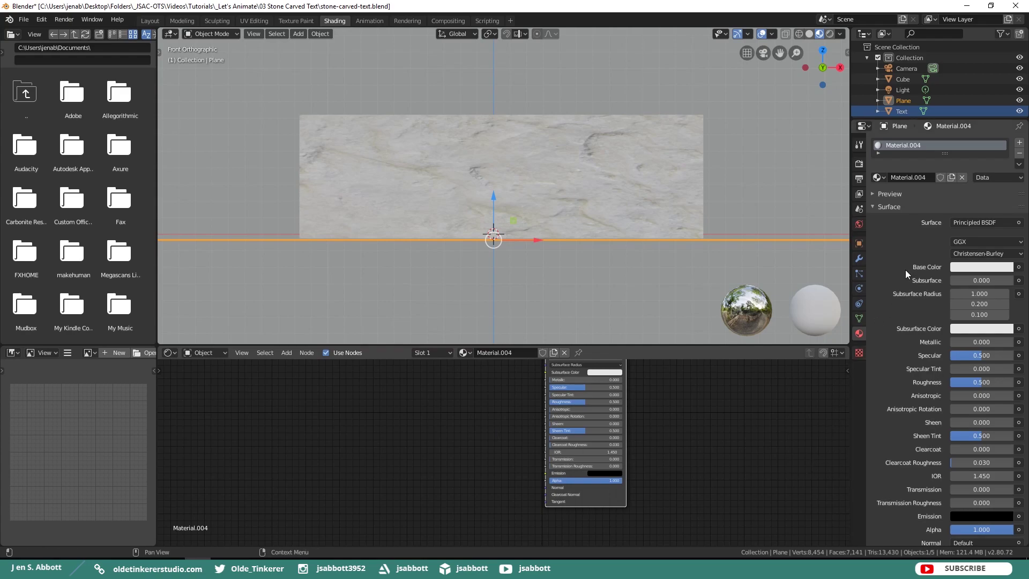
Enable world Ambient Occlusion and a transparent Film background, then return to the Layout workspace
{"action": "left_click", "coordinate": [859, 226]}
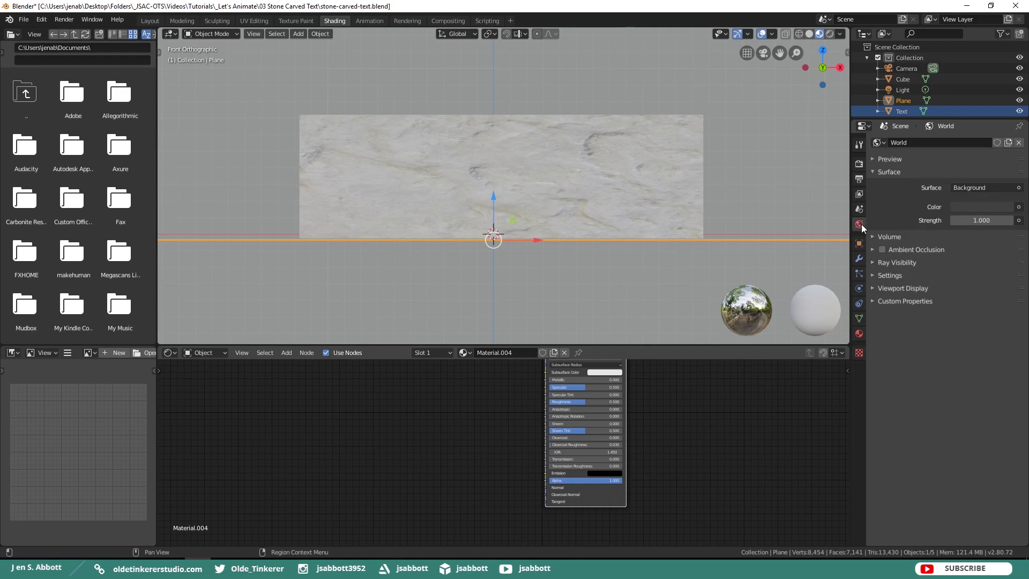
{"action": "left_click", "coordinate": [883, 250]}
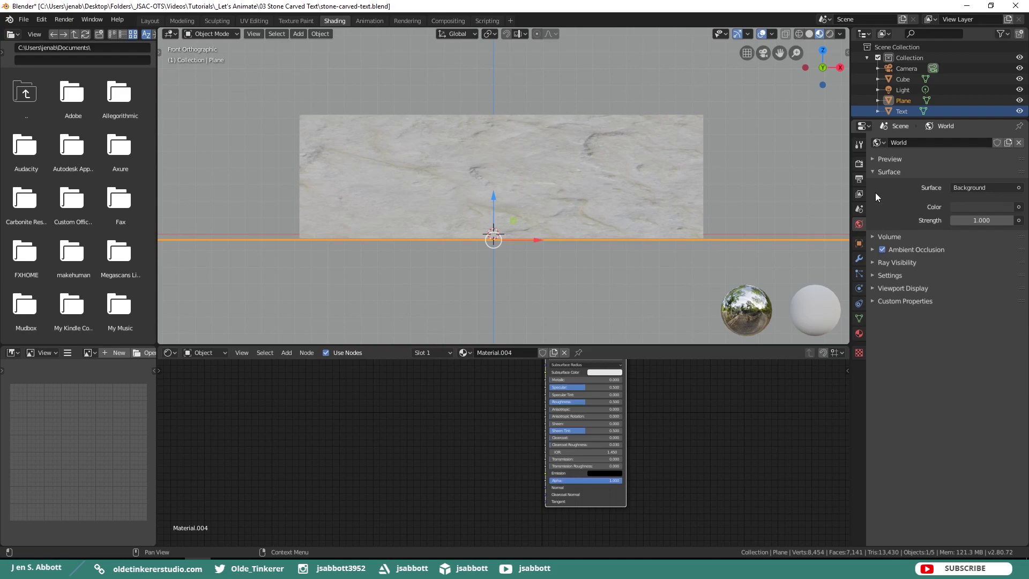
{"action": "left_click", "coordinate": [858, 167]}
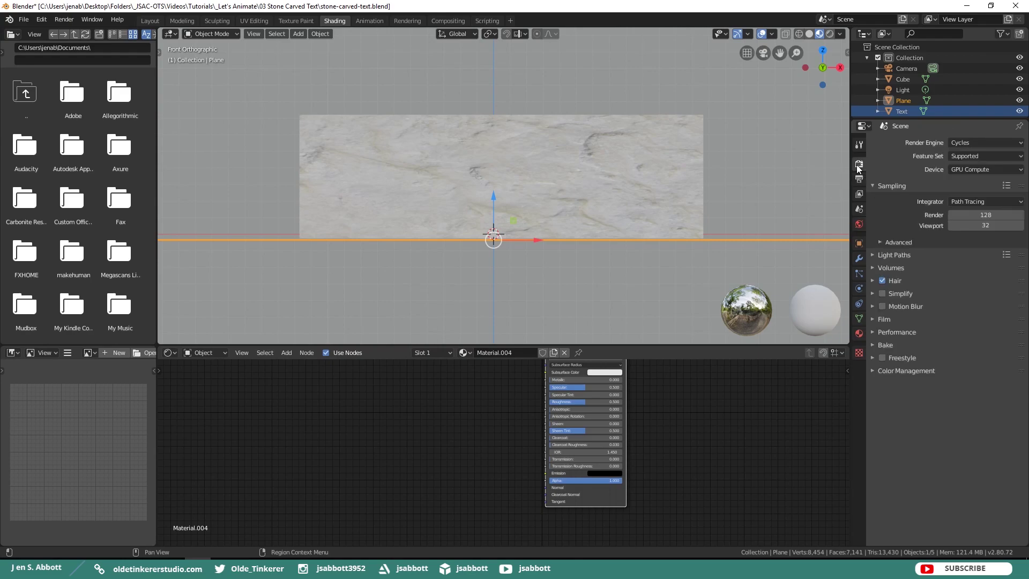
{"action": "left_click", "coordinate": [874, 319]}
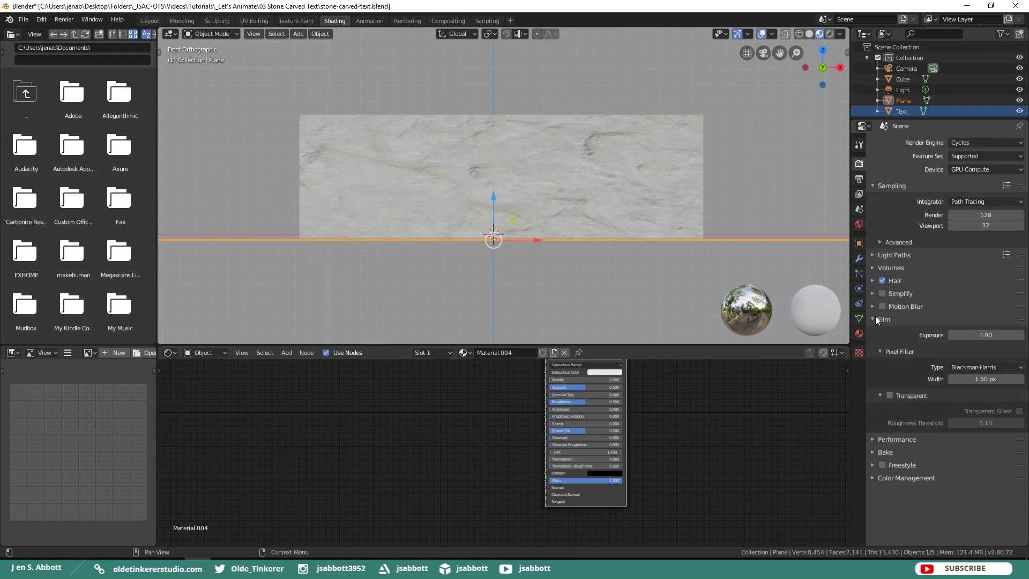
{"action": "left_click", "coordinate": [890, 395]}
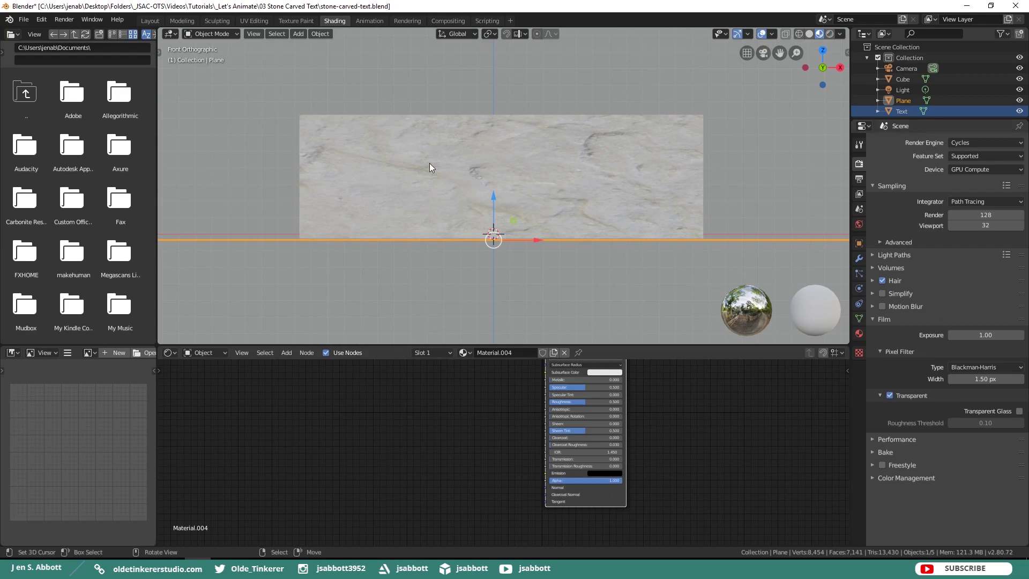
{"action": "left_click", "coordinate": [150, 21]}
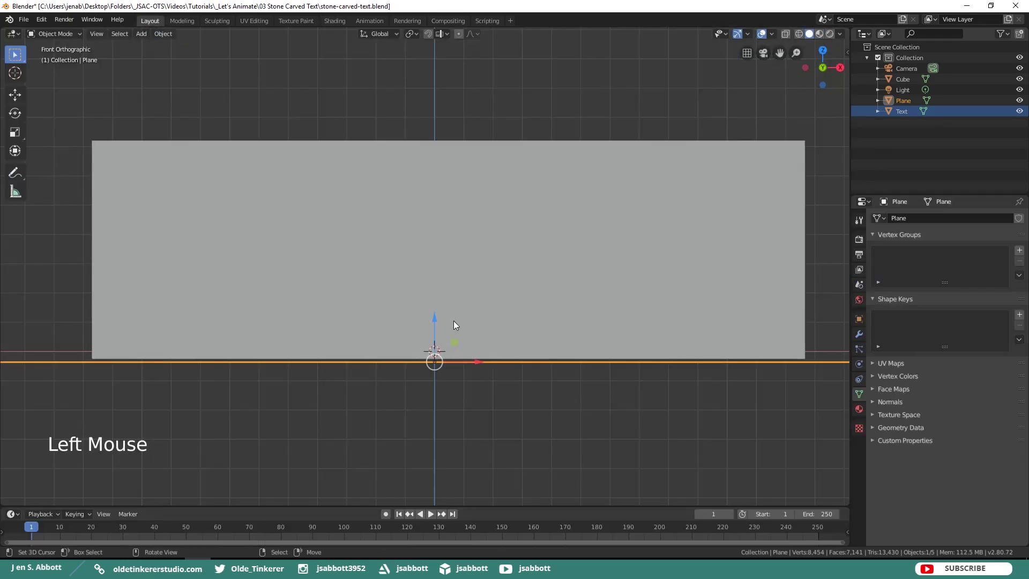
Raise the ground plane about 0.009 m to meet the slab, then view through the camera
{"action": "left_click", "coordinate": [436, 318]}
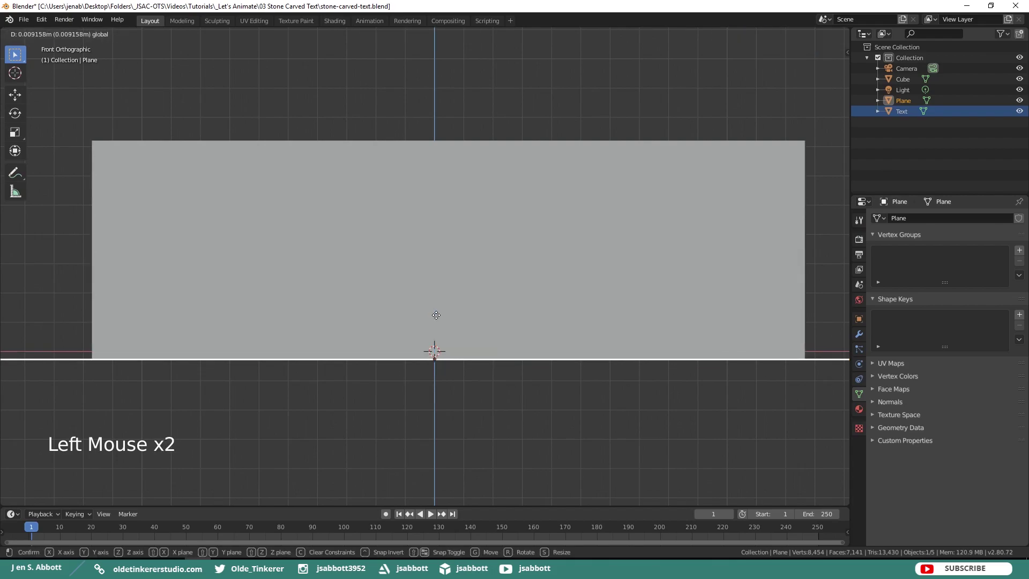
{"action": "left_click", "coordinate": [436, 315]}
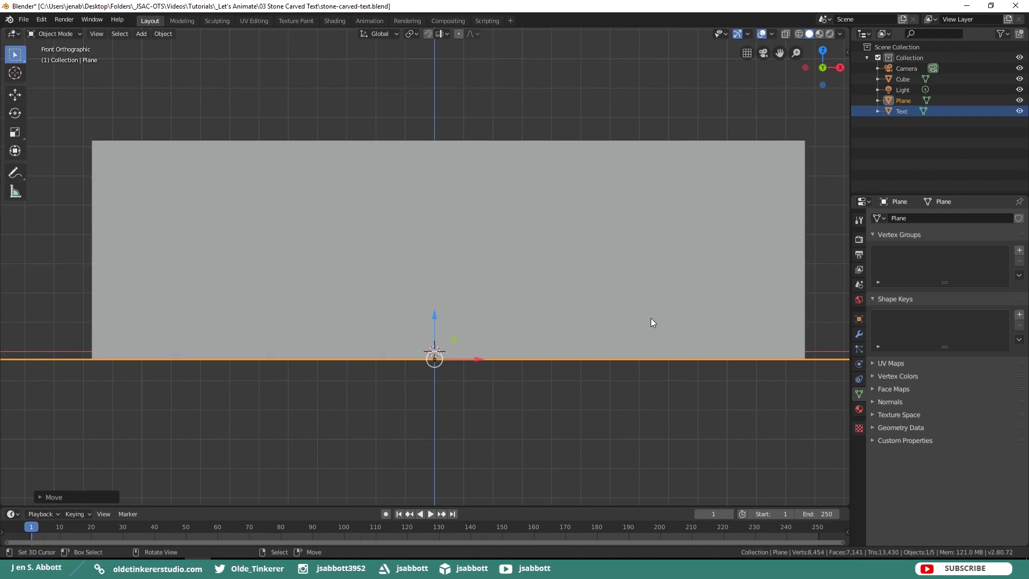
{"action": "key", "text": "KP_0"}
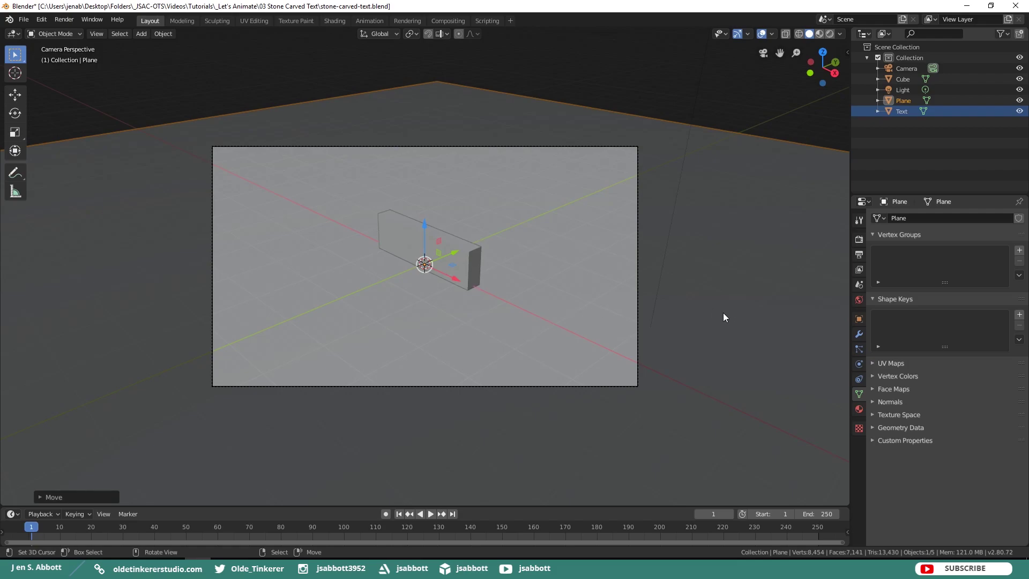
Turn on Lock Camera to View in the sidebar's View settings
{"action": "key", "text": "n"}
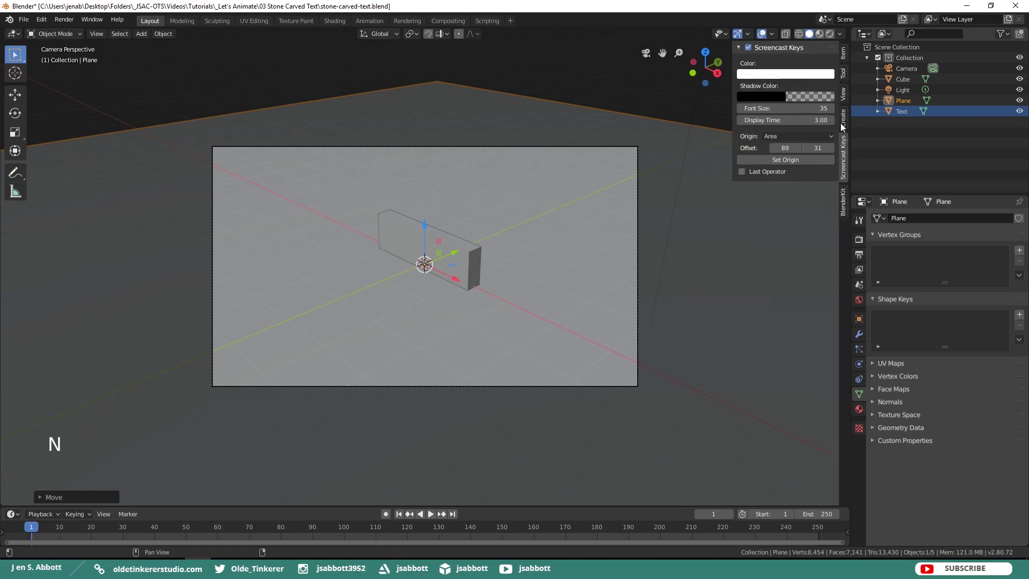
{"action": "left_click", "coordinate": [844, 94]}
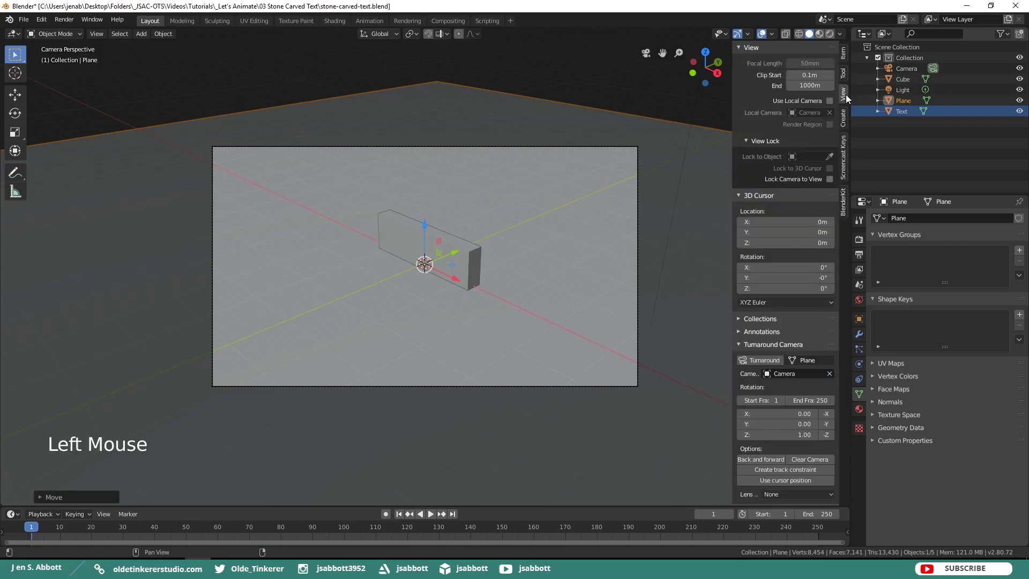
{"action": "left_click", "coordinate": [829, 179]}
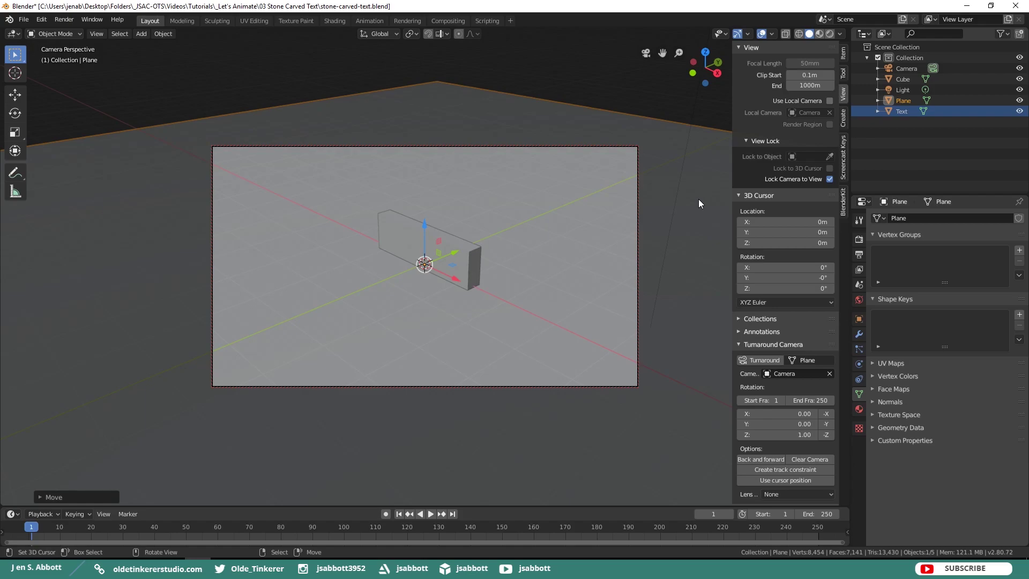
{"action": "key", "text": "n"}
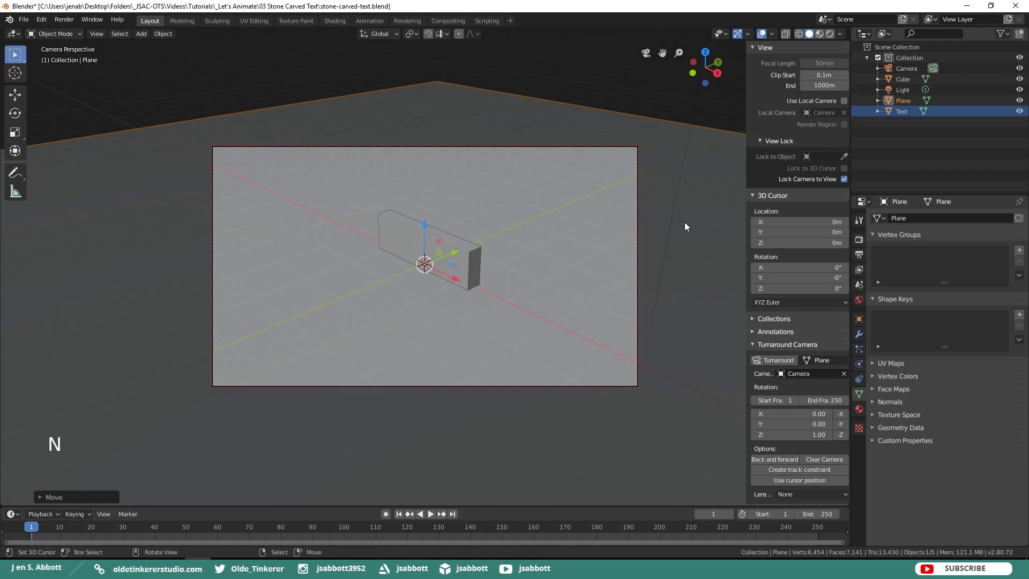
Reframe the locked camera closer so the slab fills most of the frame at a slight angle
{"action": "right_click", "coordinate": [443, 246], "text": "shift"}
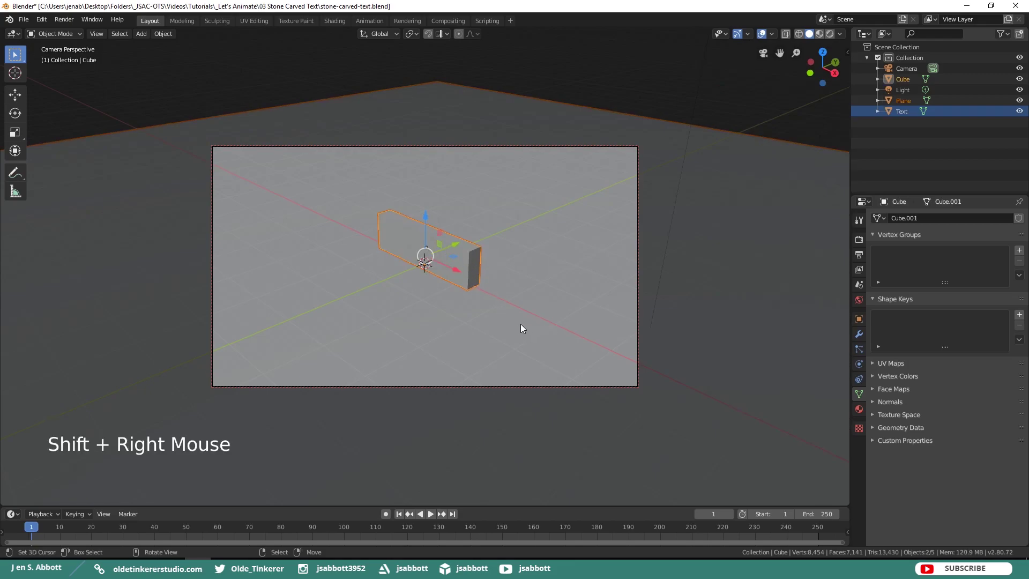
{"action": "scroll", "coordinate": [505, 311], "scroll_direction": "up", "scroll_amount": 4}
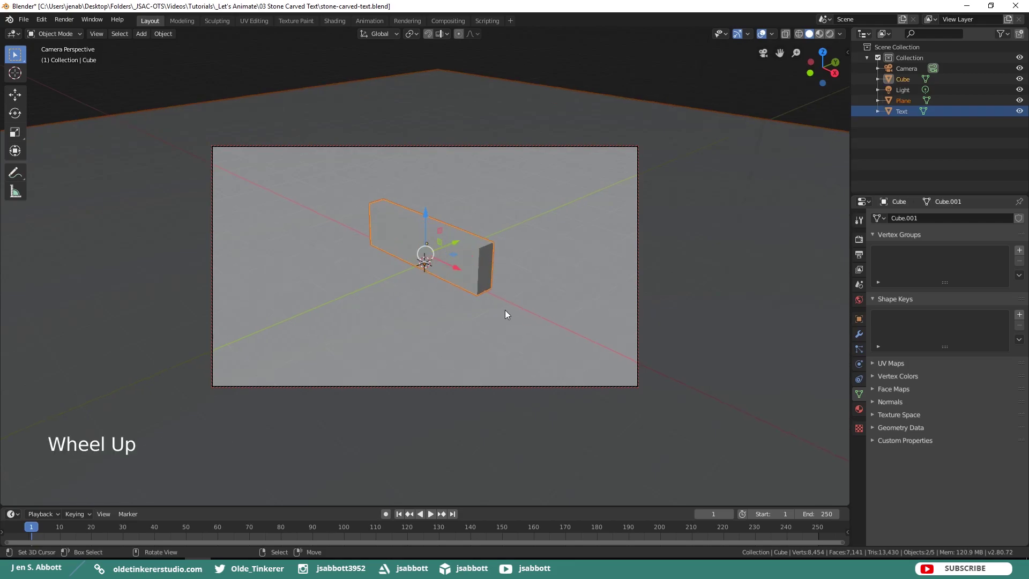
{"action": "middle_click_drag", "start_coordinate": [488, 225], "coordinate": [482, 253], "text": "shift"}
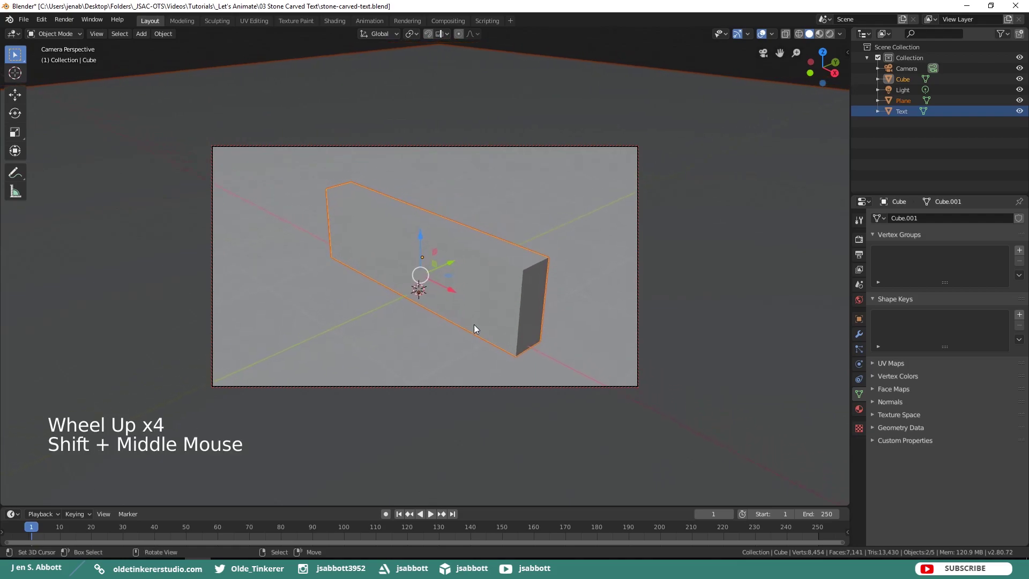
{"action": "left_click", "coordinate": [474, 339]}
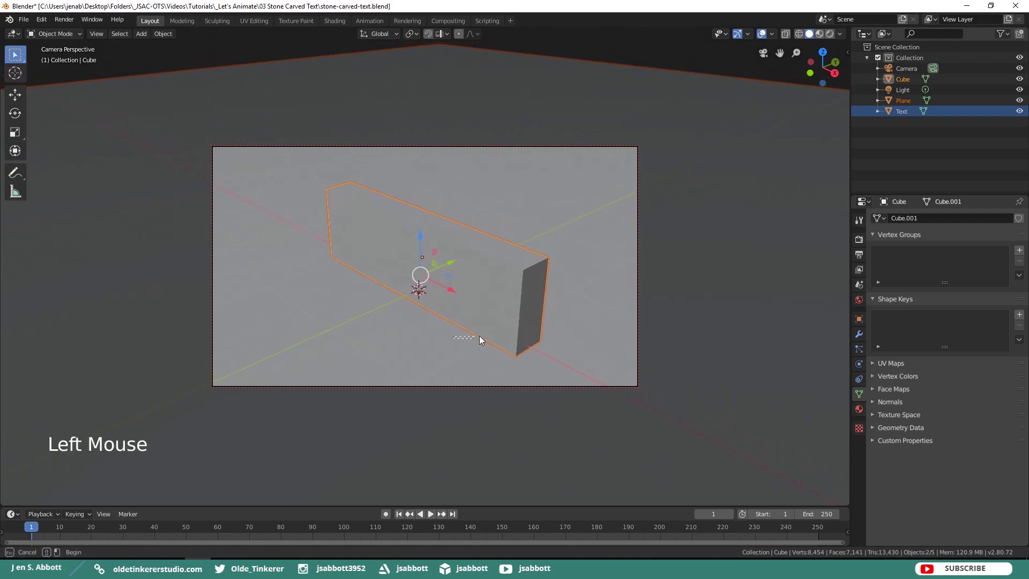
{"action": "middle_click_drag", "start_coordinate": [458, 314], "coordinate": [565, 301]}
{"action": "scroll", "coordinate": [532, 297], "scroll_direction": "up", "scroll_amount": 2}
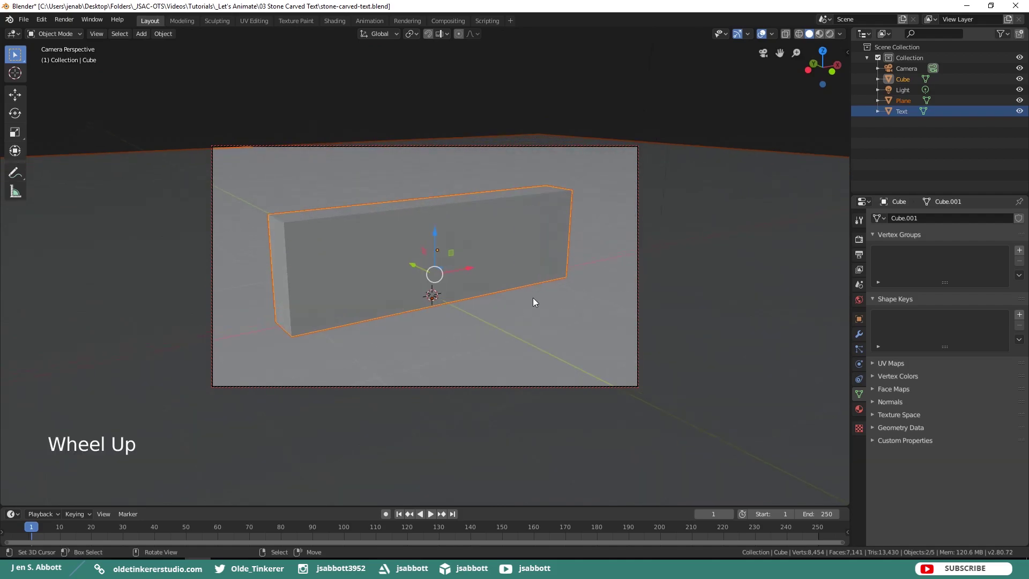
{"action": "scroll", "coordinate": [533, 302], "scroll_direction": "up", "scroll_amount": 1}
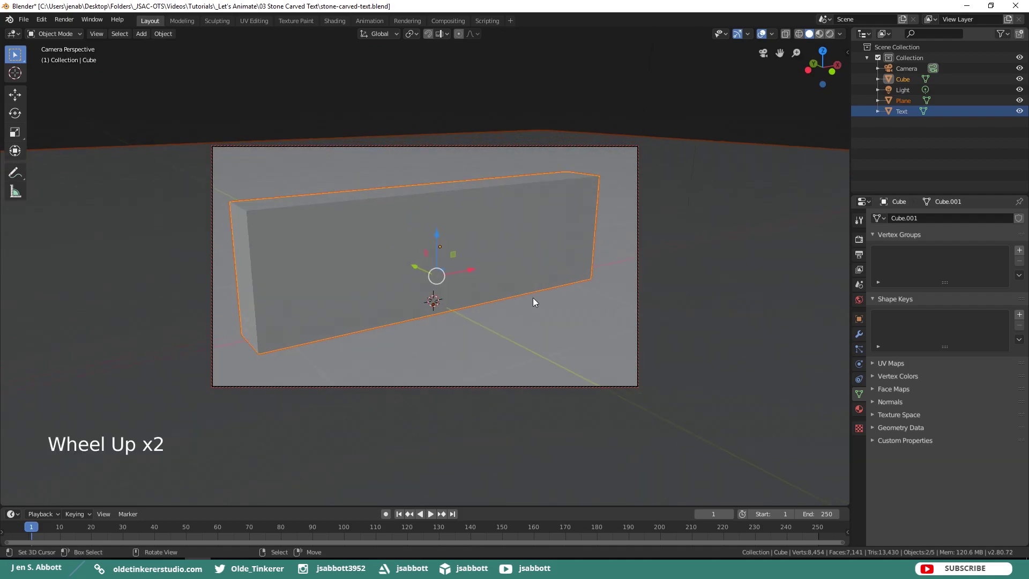
Move the ground plane about 0.1 m along Y, save the file, and reselect the stone block
{"action": "right_click", "coordinate": [695, 282]}
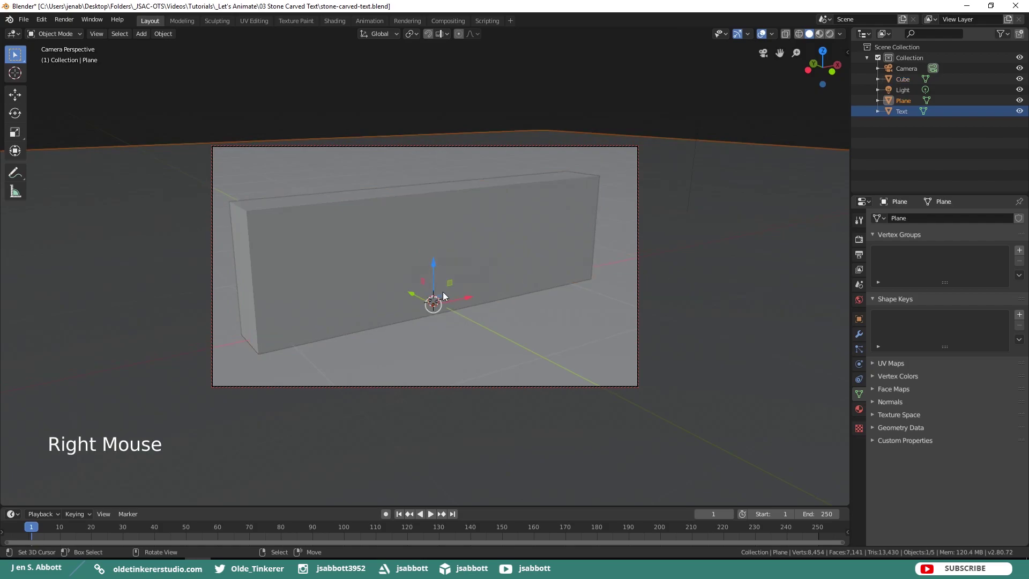
{"action": "left_click_drag", "start_coordinate": [411, 294], "coordinate": [363, 268]}
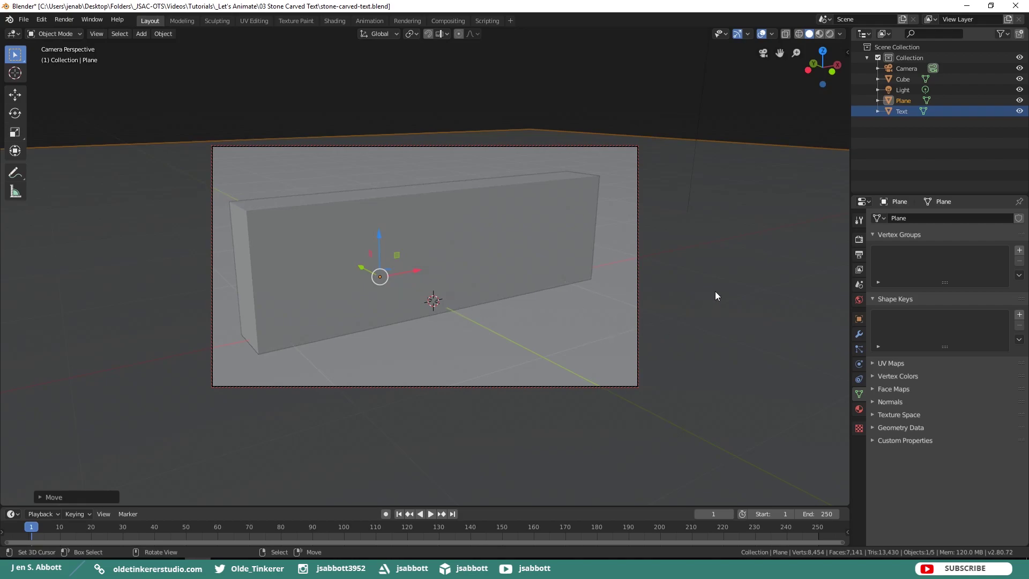
{"action": "key", "text": "ctrl+s"}
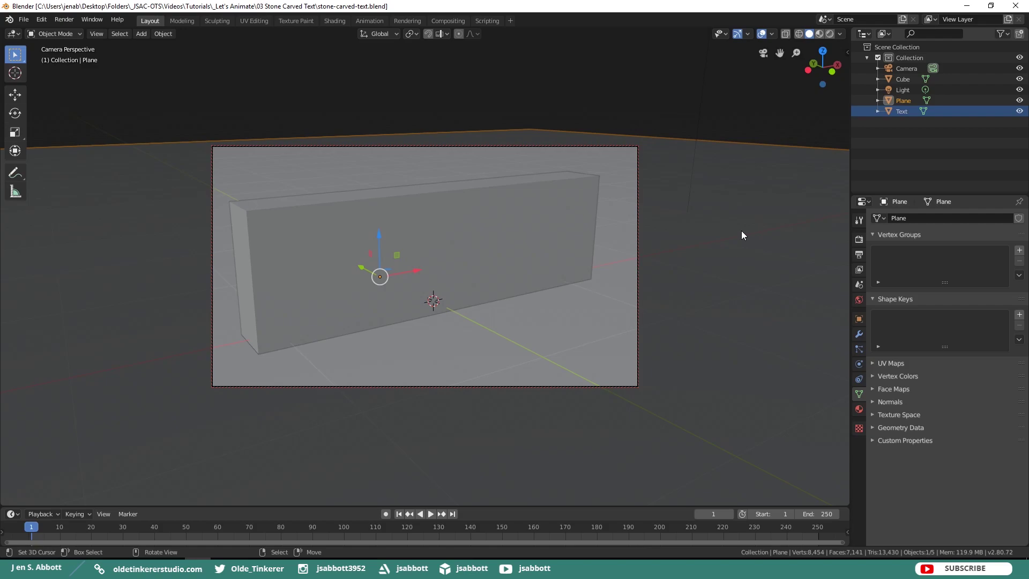
{"action": "right_click", "coordinate": [484, 236]}
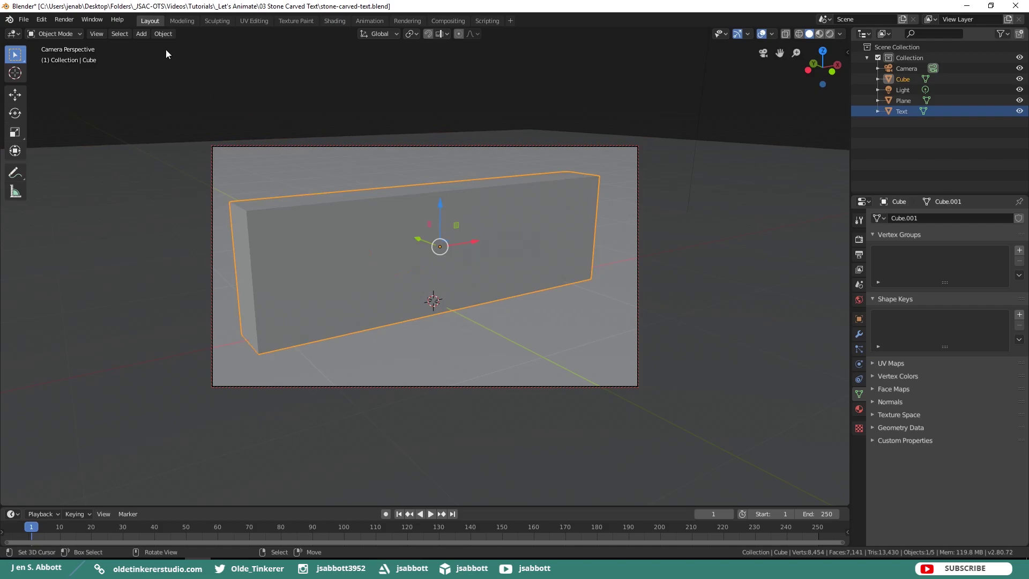
Apply Quick Explode to the stone block from the Object menu's Quick Effects
{"action": "left_click", "coordinate": [164, 33]}
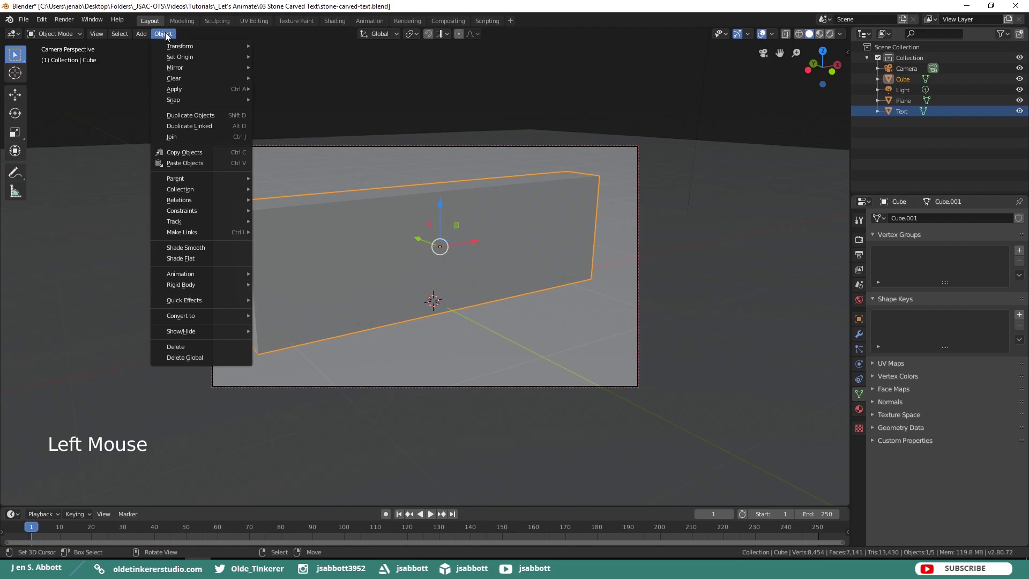
{"action": "mouse_move", "coordinate": [211, 302]}
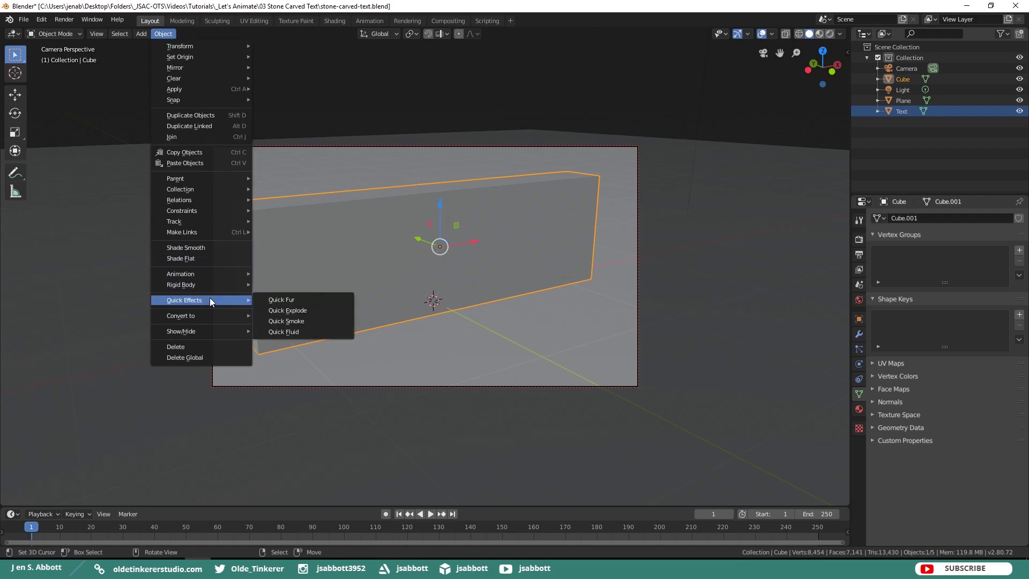
{"action": "left_click", "coordinate": [285, 311]}
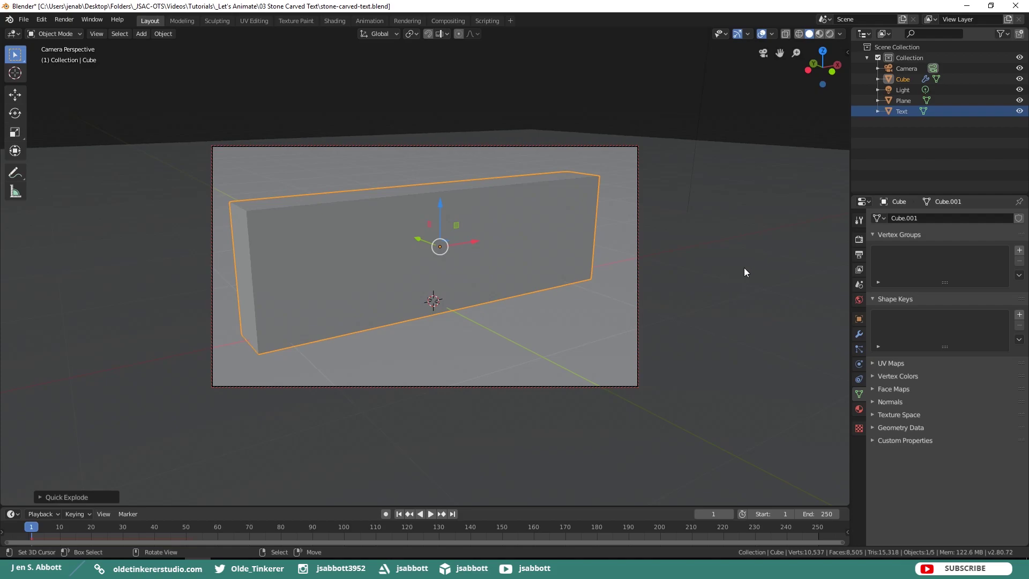
Set the animation's end frame to 100 in Output Properties
{"action": "left_click", "coordinate": [859, 256]}
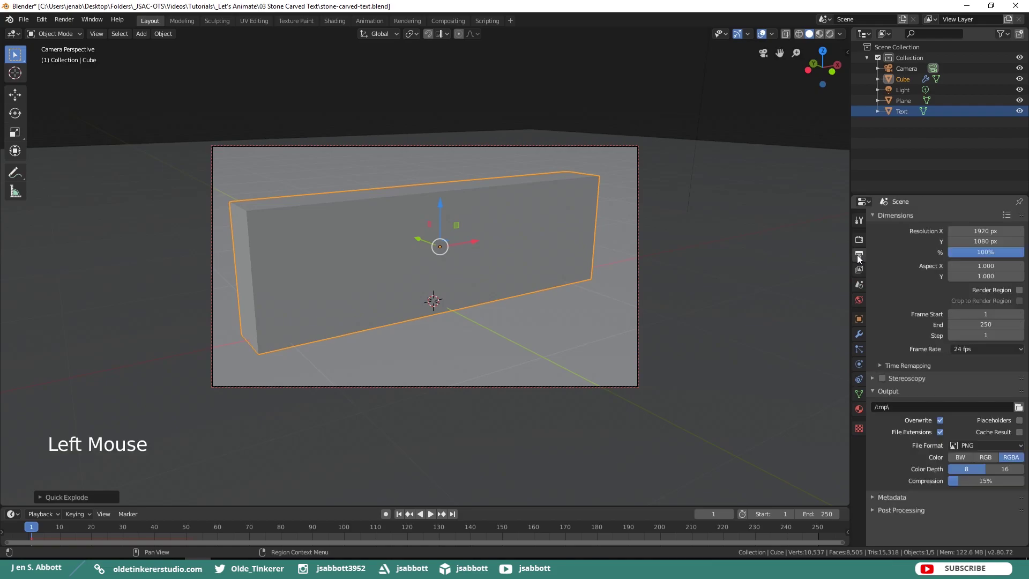
{"action": "left_click", "coordinate": [967, 325]}
{"action": "type", "text": "100"}
{"action": "key", "text": "Return"}
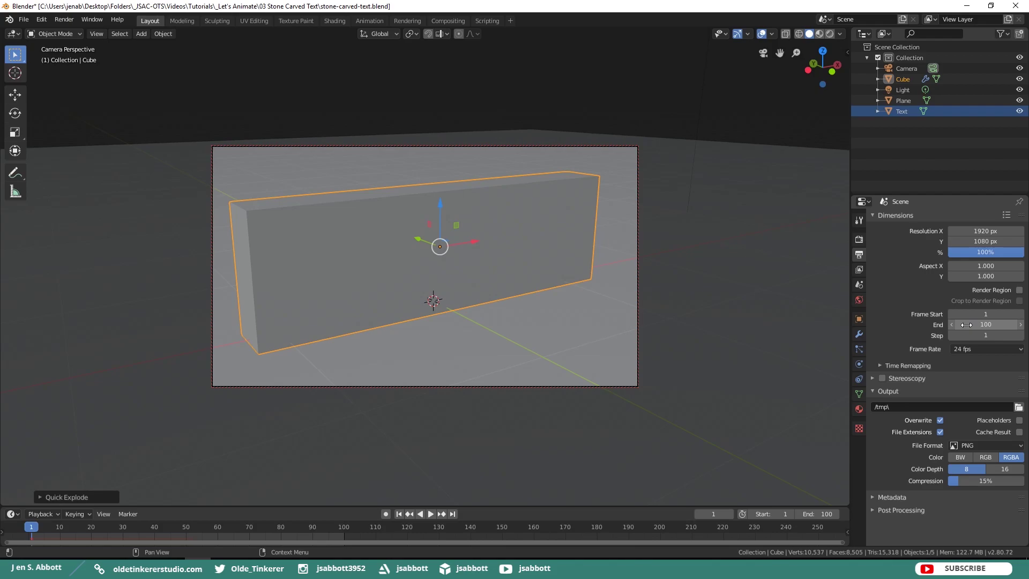
Make the block's particles emit from frame 20 to frame 70
{"action": "left_click", "coordinate": [860, 349]}
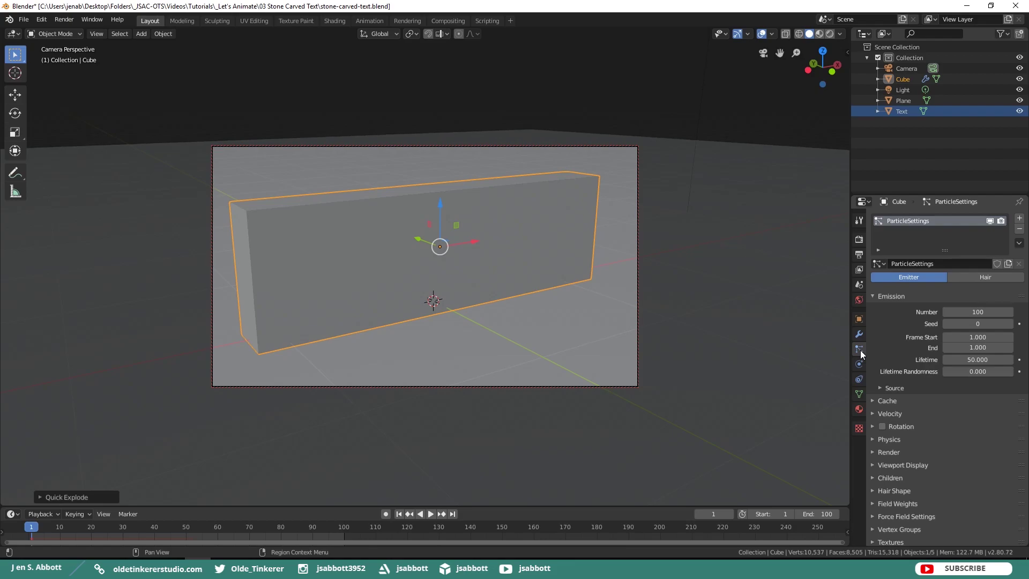
{"action": "left_click", "coordinate": [970, 348]}
{"action": "type", "text": "70"}
{"action": "key", "text": "Return"}
{"action": "left_click", "coordinate": [964, 337]}
{"action": "type", "text": "10"}
{"action": "key", "text": "Return"}
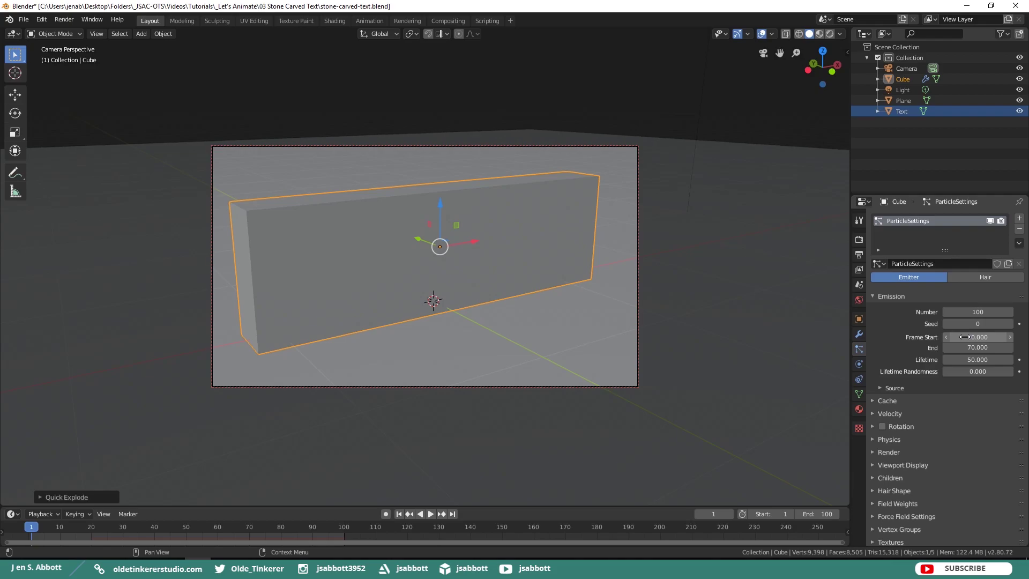
Give the particles a lifetime of 100 frames and an emission count of 500
{"action": "left_click", "coordinate": [967, 359]}
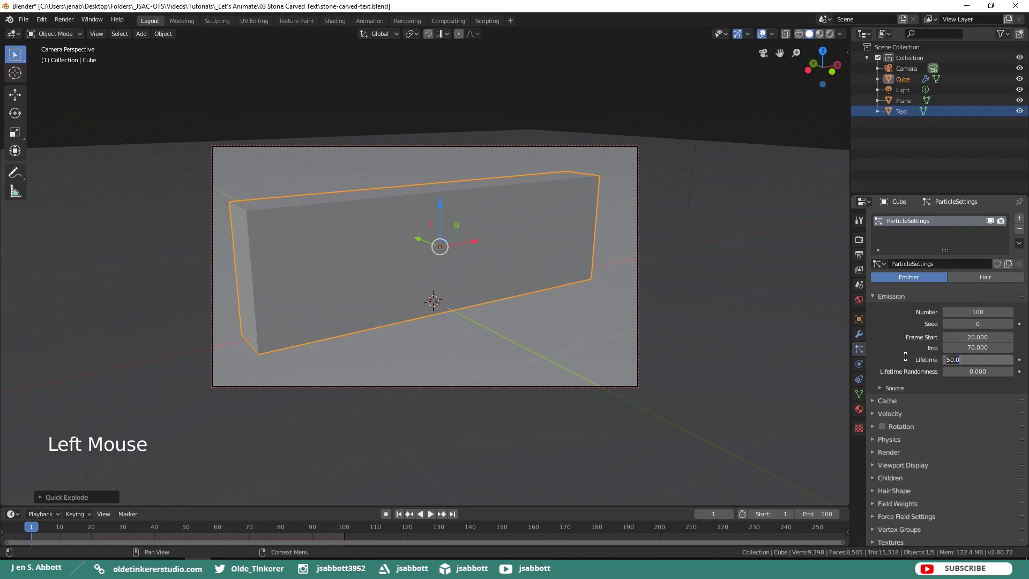
{"action": "type", "text": "100"}
{"action": "key", "text": "Return"}
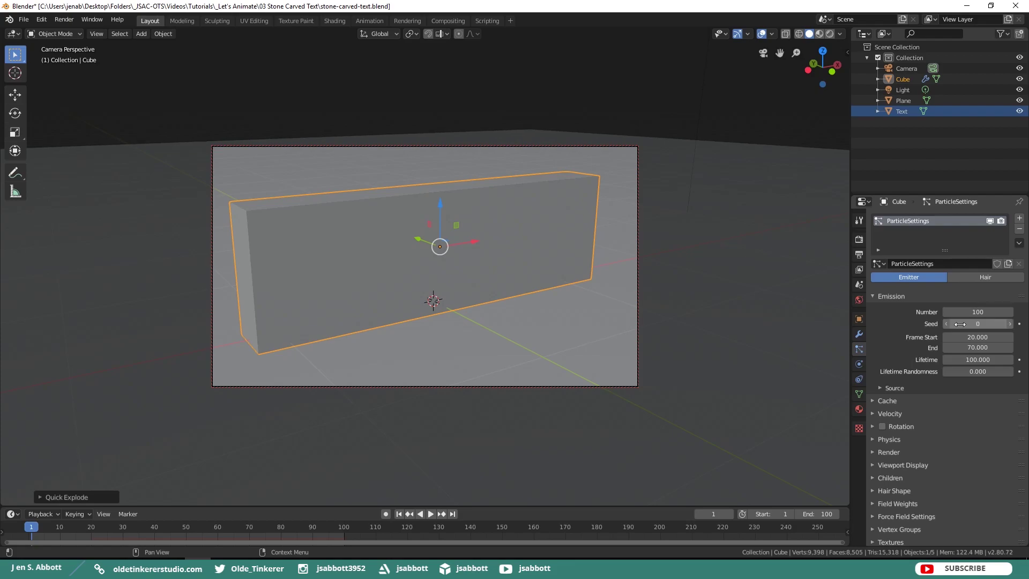
{"action": "left_click", "coordinate": [976, 311]}
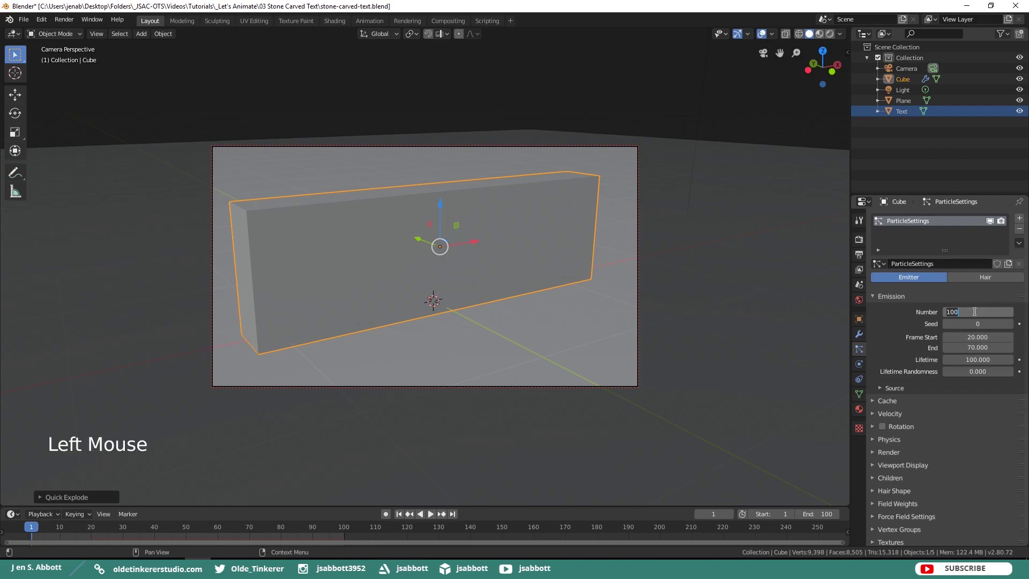
{"action": "type", "text": "500"}
{"action": "key", "text": "Return"}
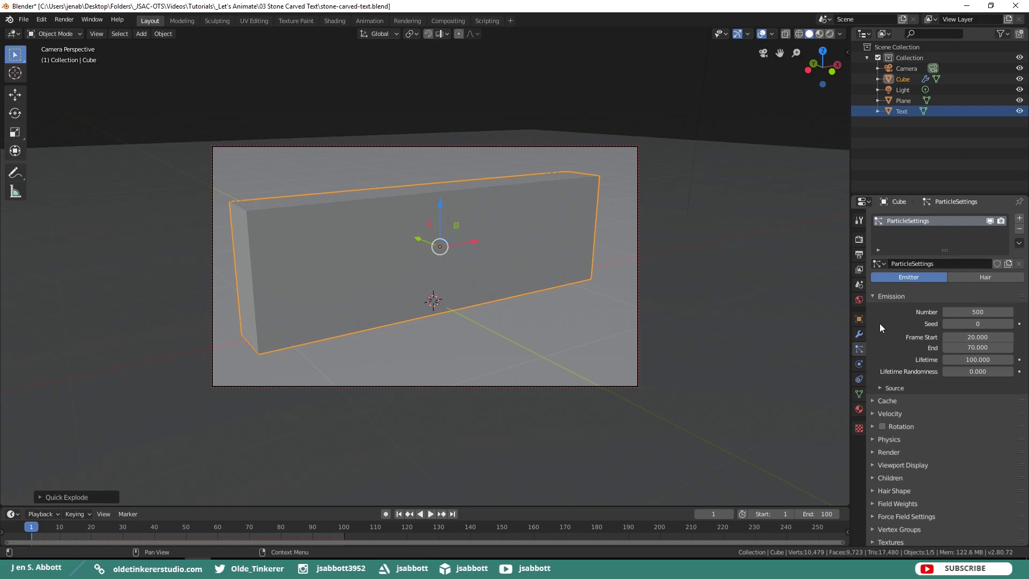
Play the explosion preview, stop it, and rewind to the first frame
{"action": "left_click", "coordinate": [430, 516]}
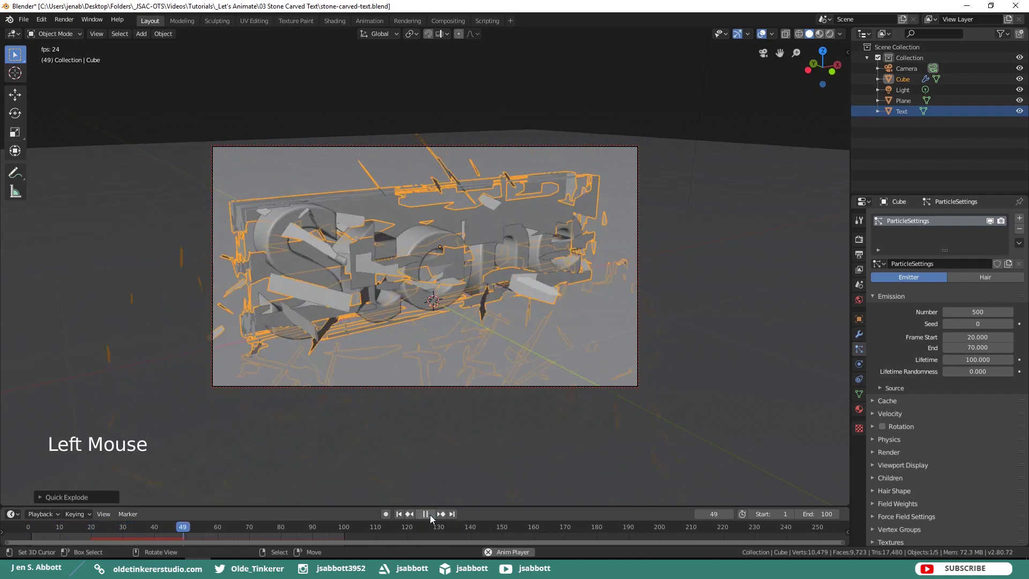
{"action": "left_click", "coordinate": [430, 514]}
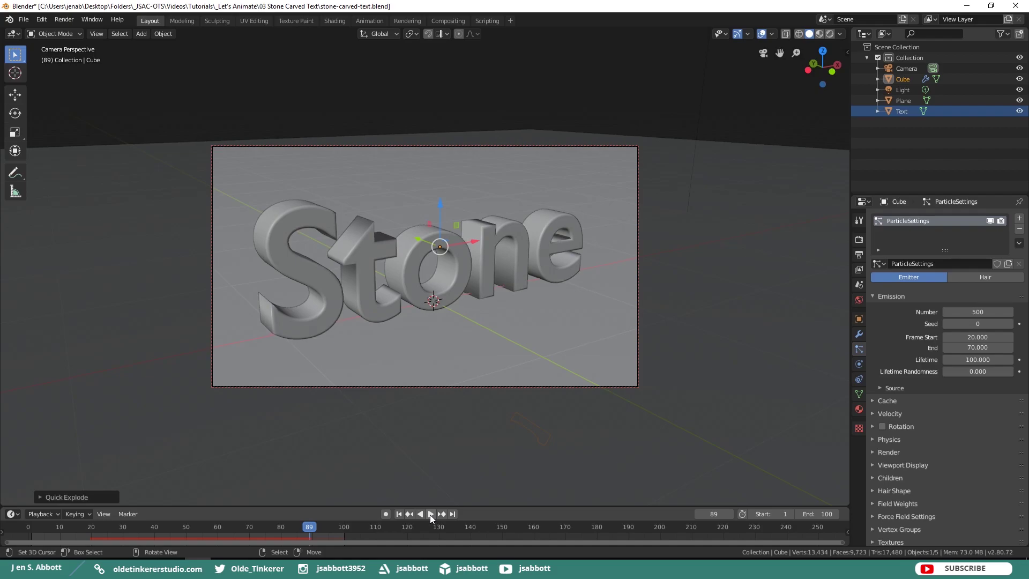
{"action": "left_click", "coordinate": [398, 515]}
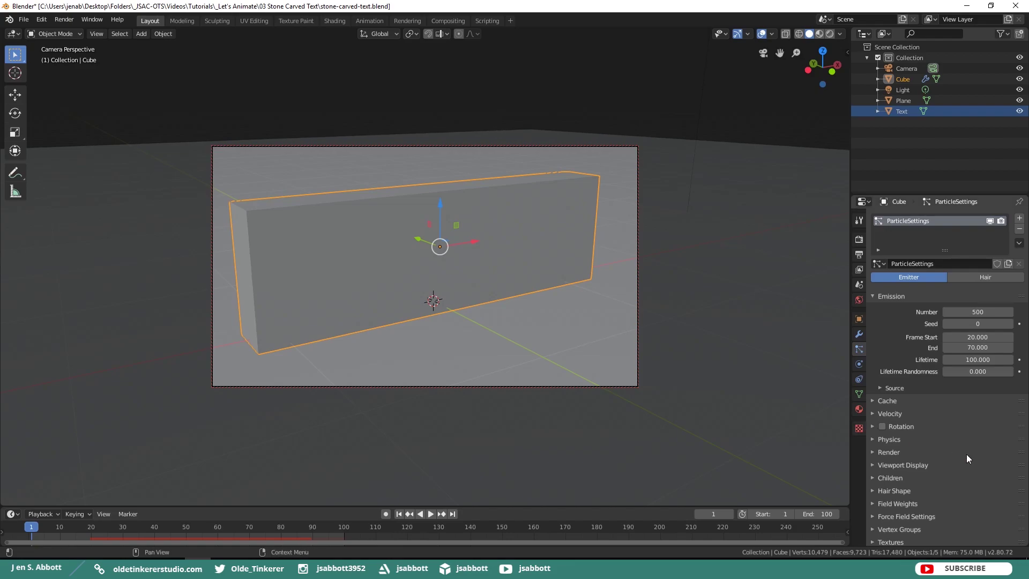
Add a new texture in the particle Textures panel and save the file
{"action": "scroll", "coordinate": [966, 455], "scroll_direction": "down", "scroll_amount": 3}
{"action": "left_click", "coordinate": [874, 526]}
{"action": "scroll", "coordinate": [974, 422], "scroll_direction": "down", "scroll_amount": 7}
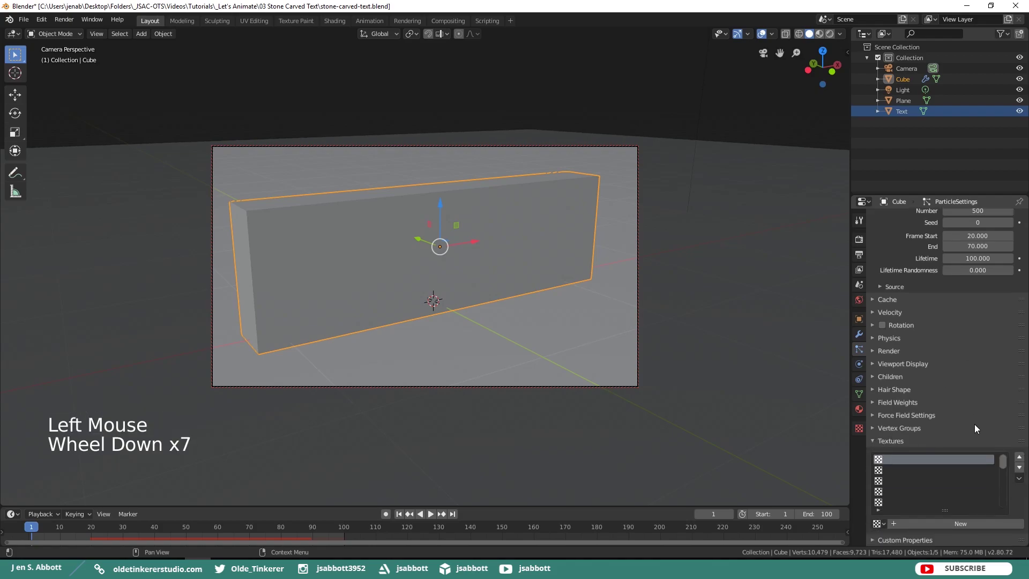
{"action": "left_click", "coordinate": [964, 527]}
{"action": "key", "text": "ctrl+s"}
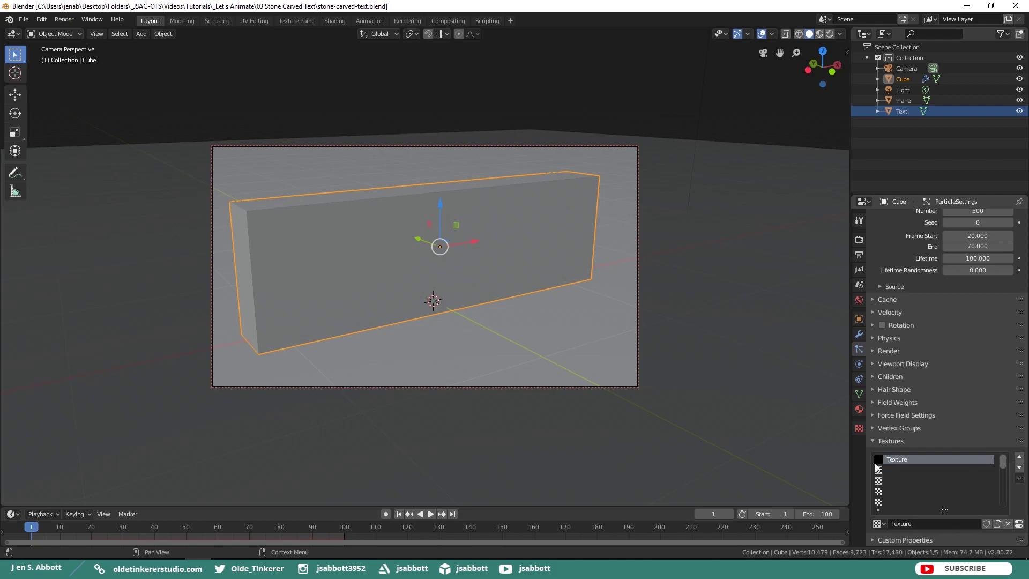
Set the new texture's type to Blend and expand its Influence settings
{"action": "left_click", "coordinate": [859, 429]}
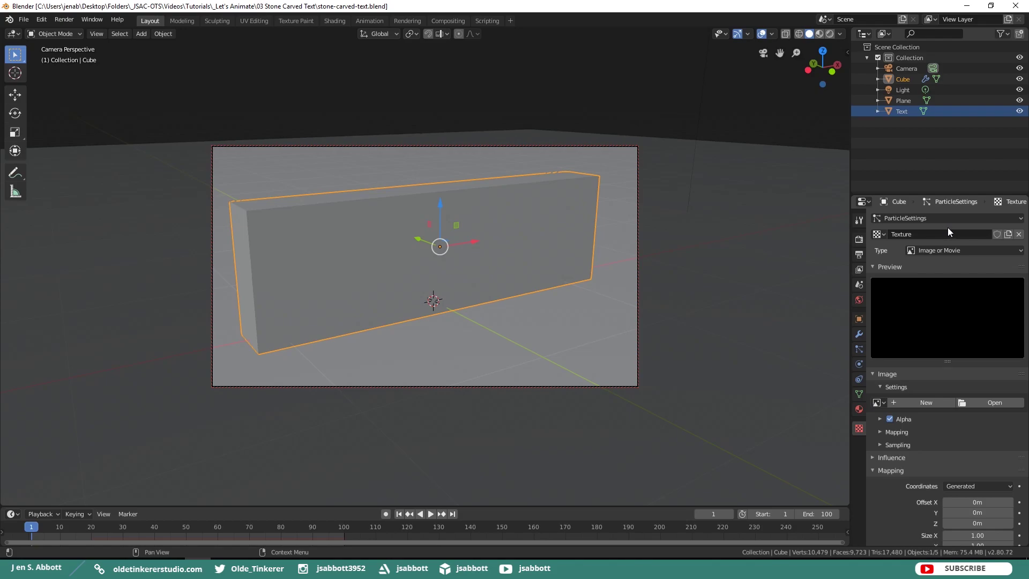
{"action": "left_click", "coordinate": [1013, 252]}
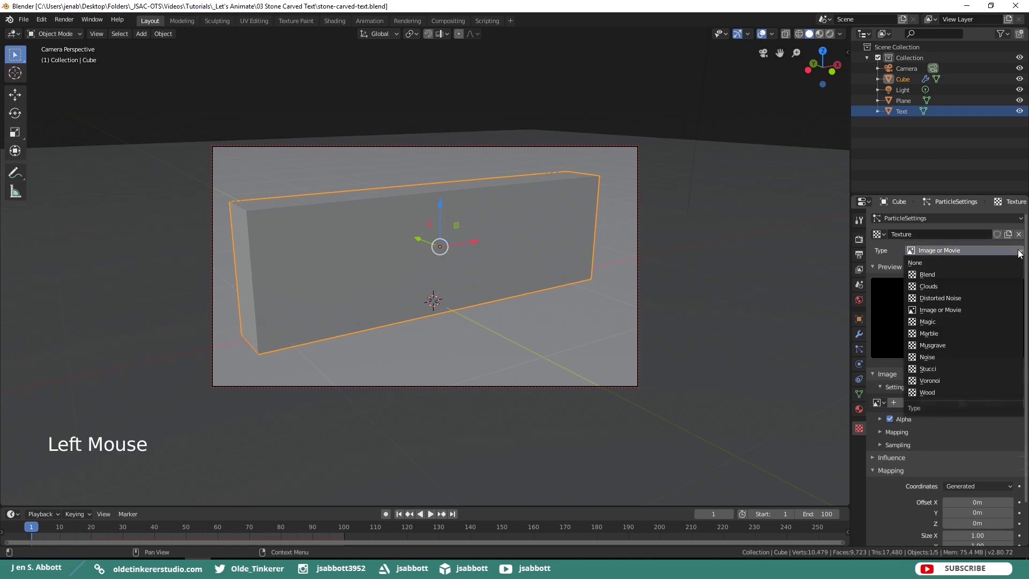
{"action": "left_click", "coordinate": [932, 274]}
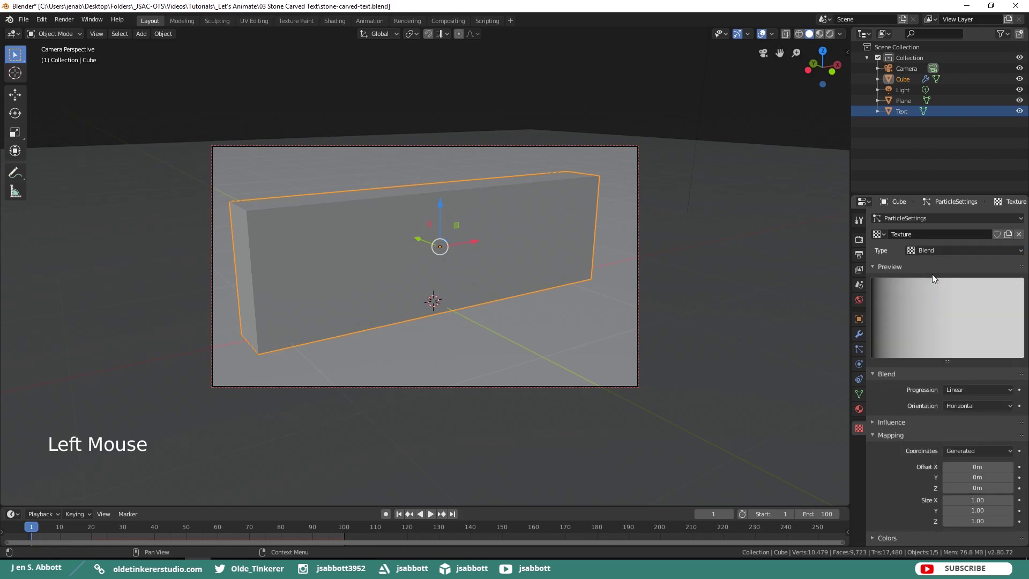
{"action": "left_click", "coordinate": [876, 423]}
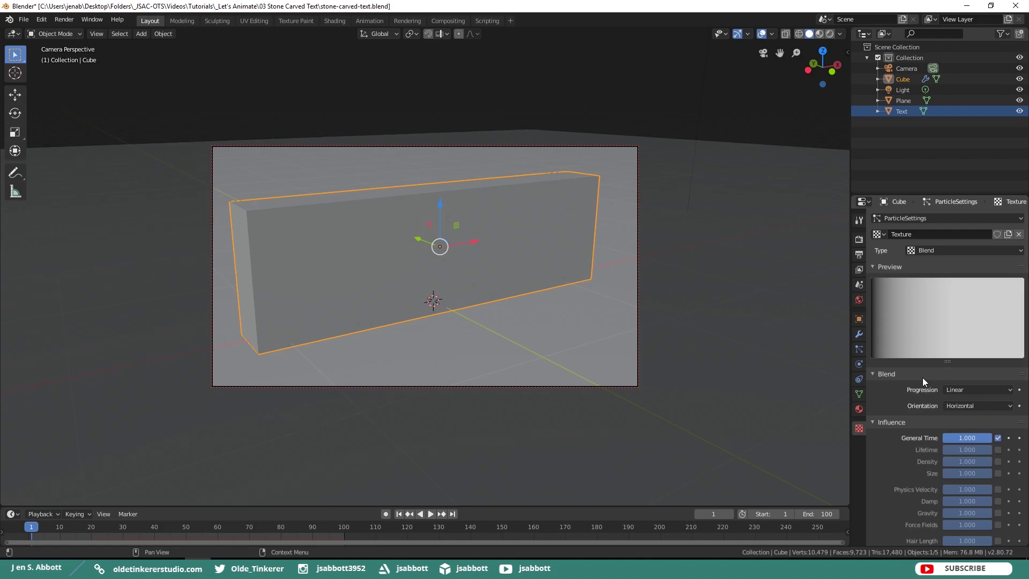
{"action": "left_click", "coordinate": [430, 516]}
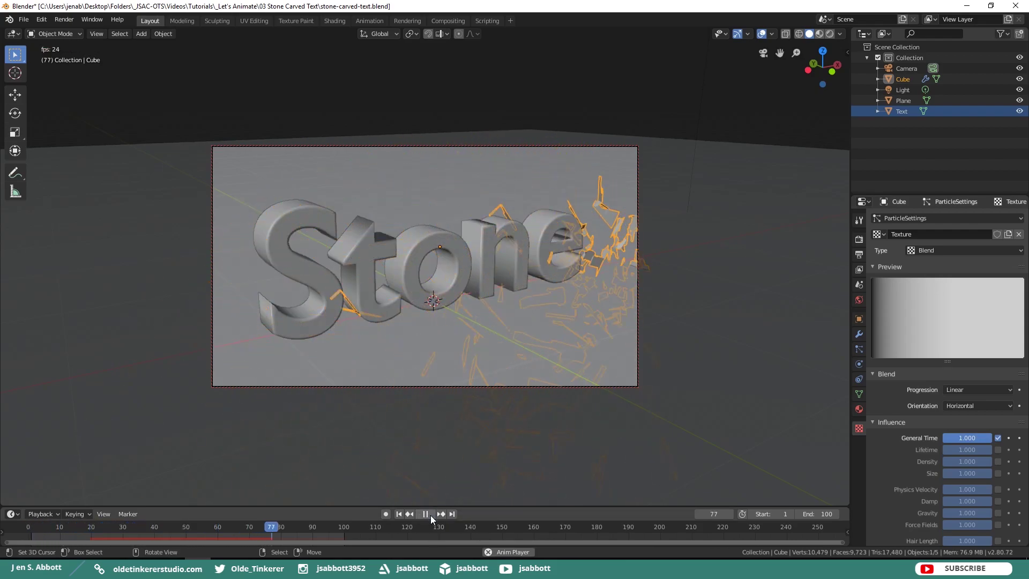
{"action": "left_click", "coordinate": [430, 516]}
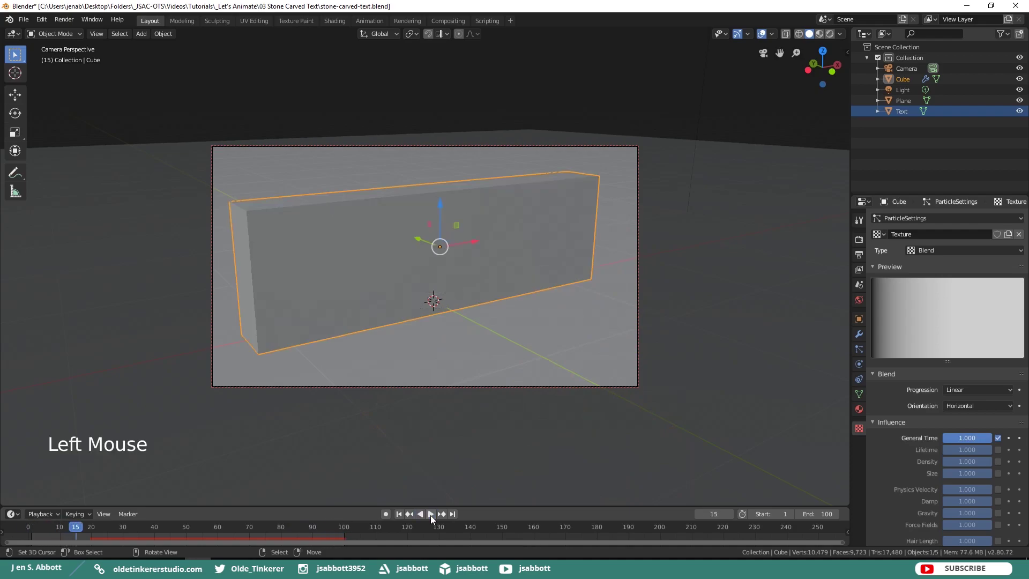
{"action": "left_click", "coordinate": [430, 515]}
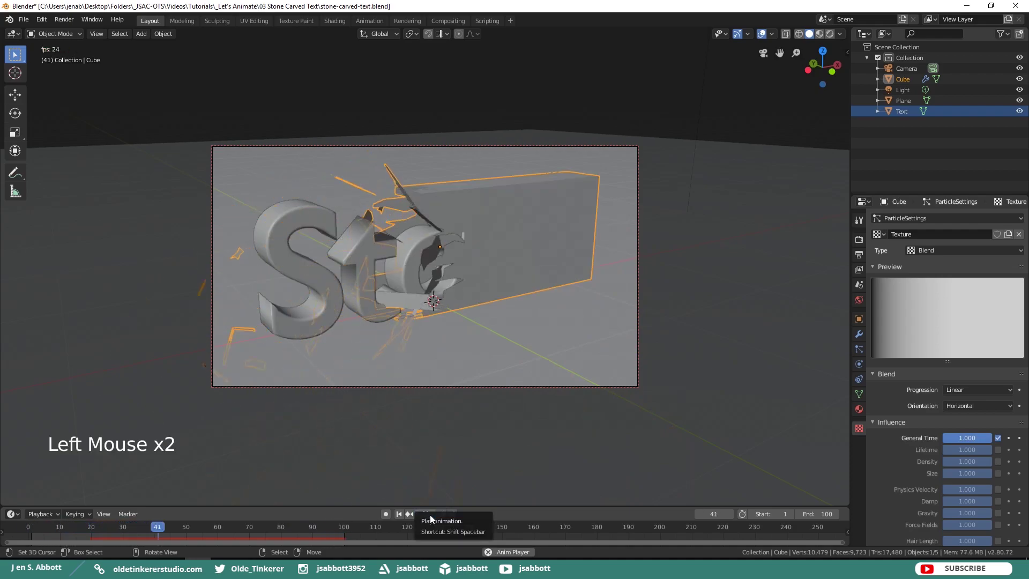
{"action": "left_click", "coordinate": [430, 515]}
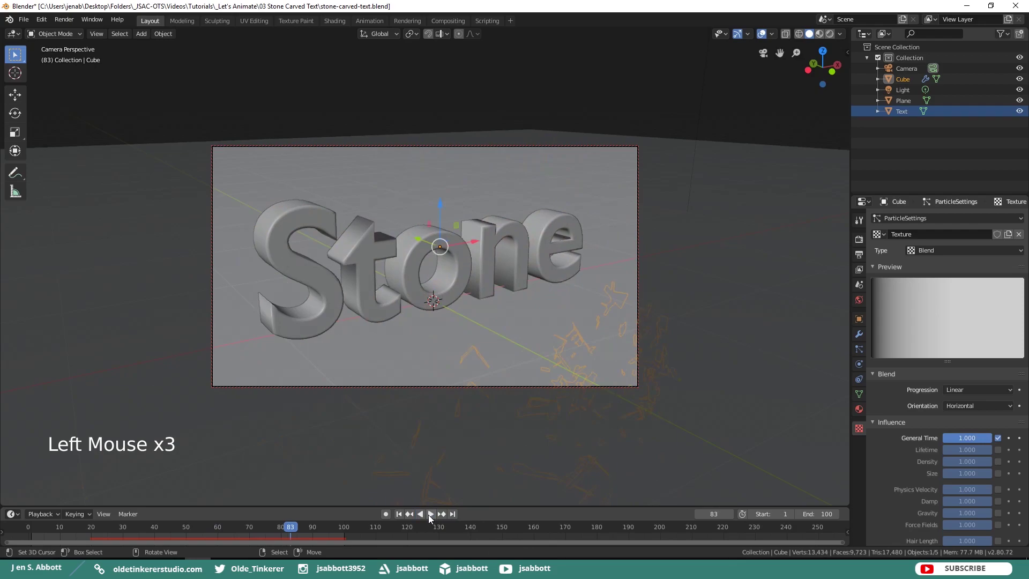
{"action": "left_click", "coordinate": [399, 514]}
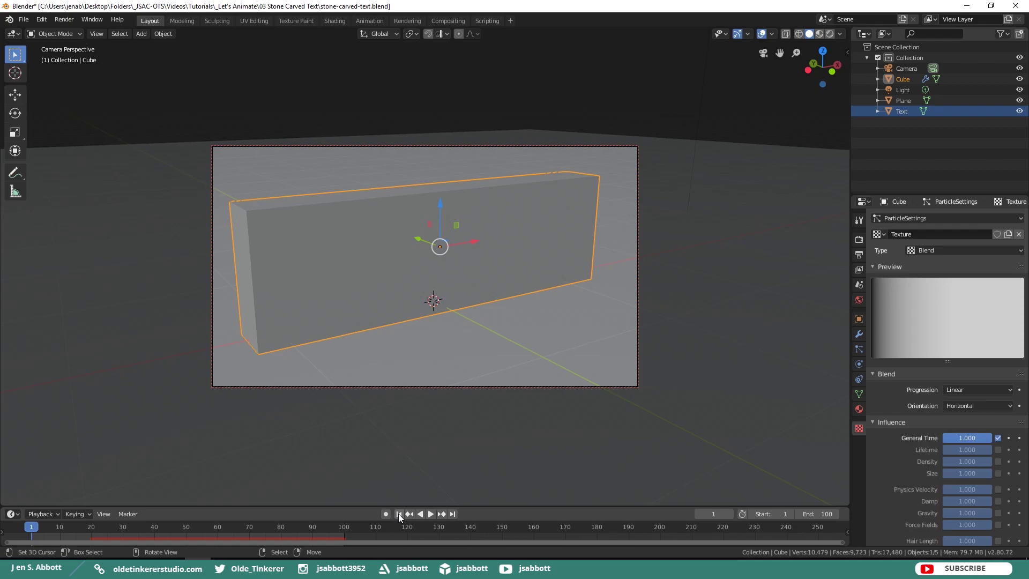
Add a Solidify modifier to the stone block after its Explode modifier
{"action": "left_click", "coordinate": [858, 335]}
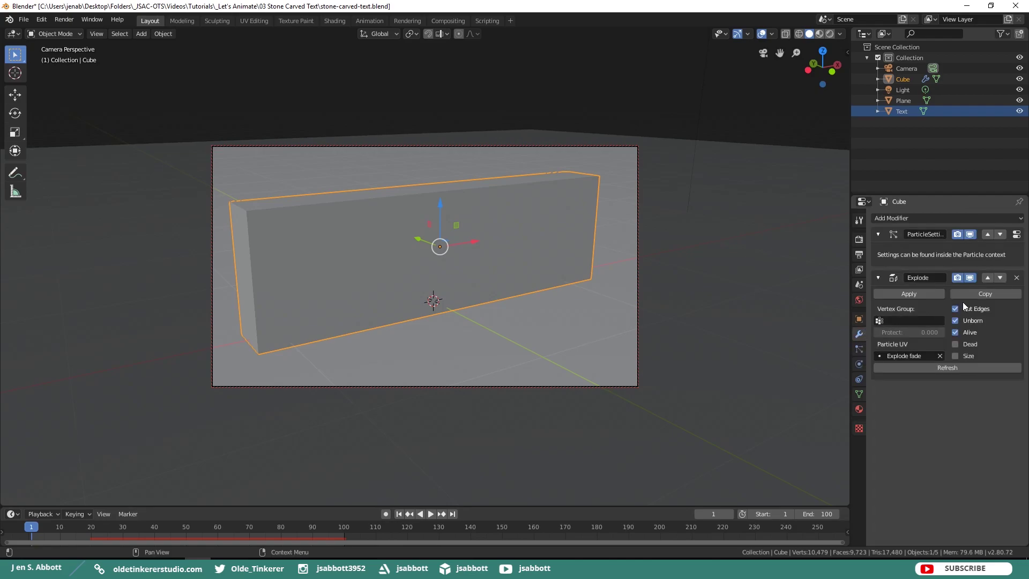
{"action": "left_click", "coordinate": [903, 216]}
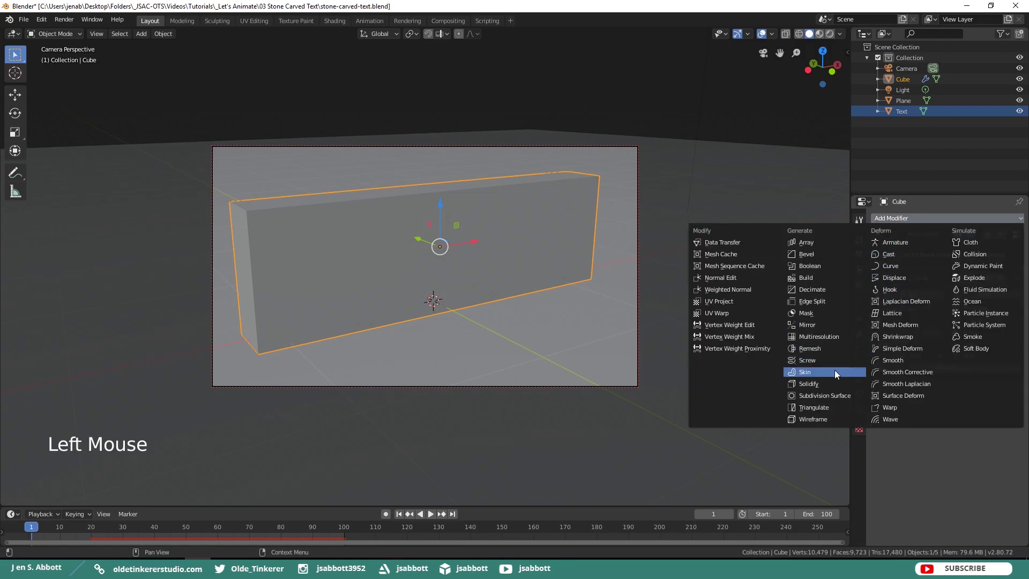
{"action": "left_click", "coordinate": [828, 383]}
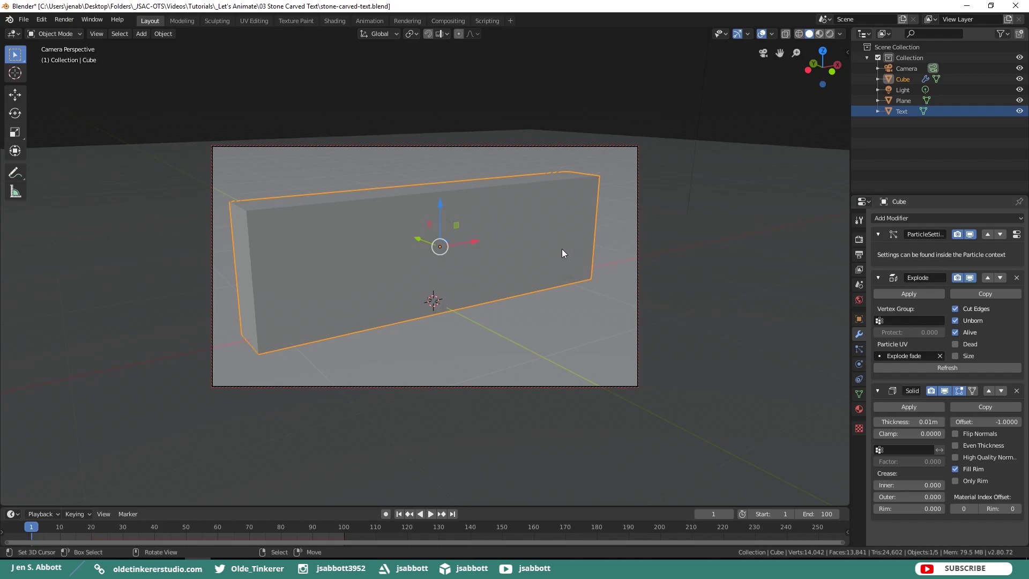
Select the ground plane and give it Collision physics
{"action": "right_click", "coordinate": [709, 325]}
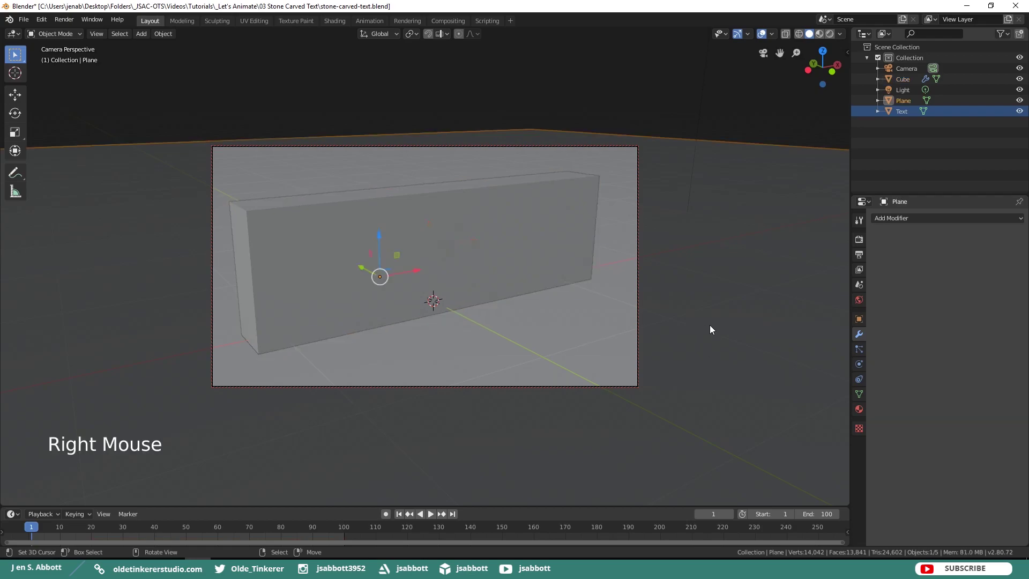
{"action": "left_click", "coordinate": [859, 364]}
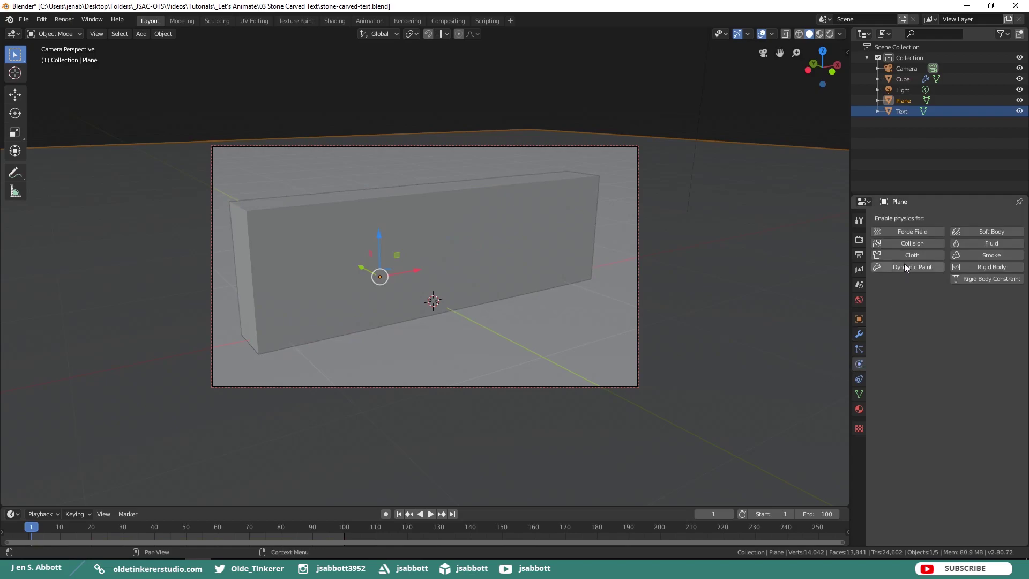
{"action": "left_click", "coordinate": [911, 244]}
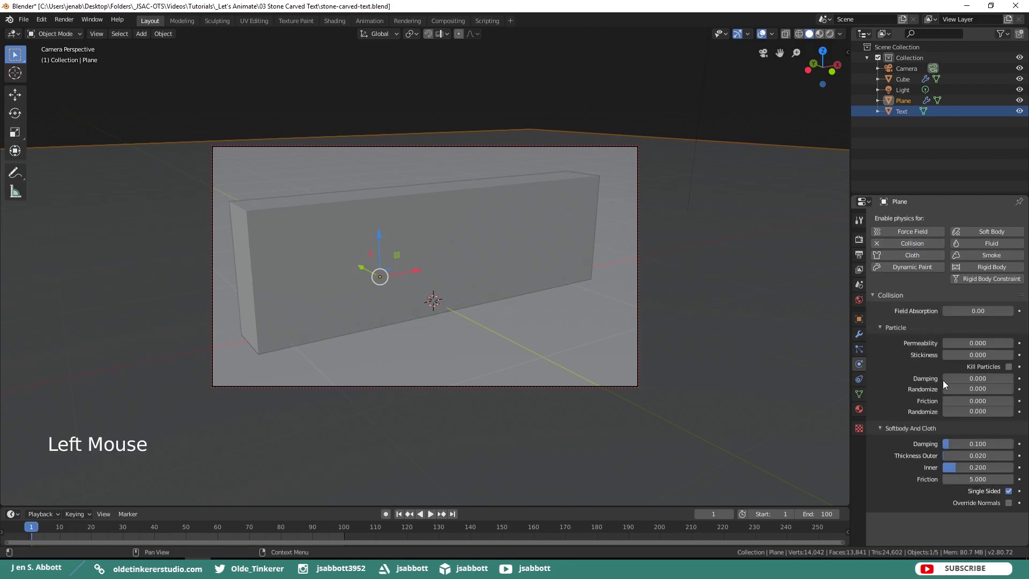
Set the plane's particle damping and particle friction both to 1
{"action": "double_click", "coordinate": [969, 378]}
{"action": "type", "text": "1"}
{"action": "key", "text": "Return"}
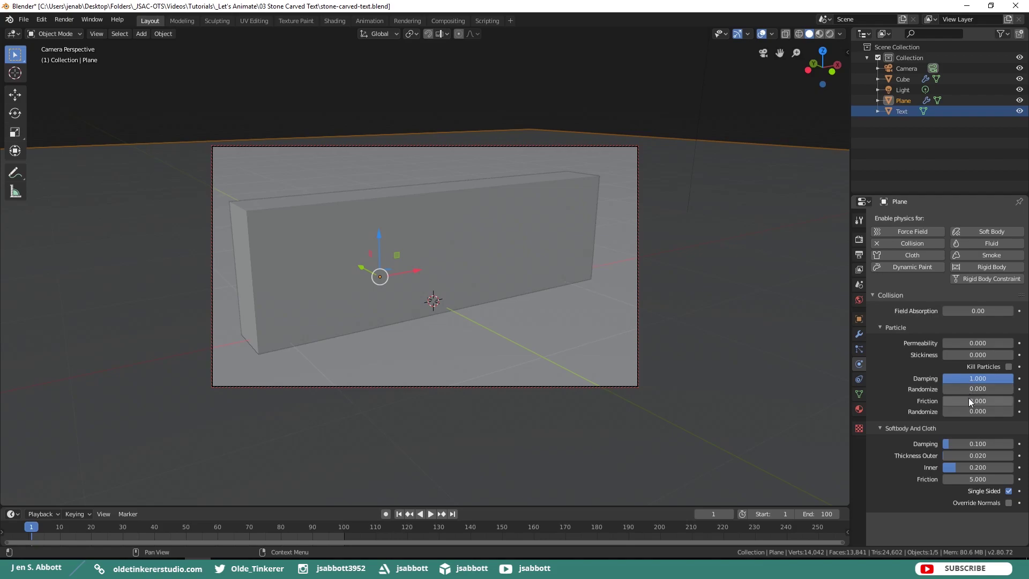
{"action": "left_click", "coordinate": [966, 402]}
{"action": "type", "text": "1"}
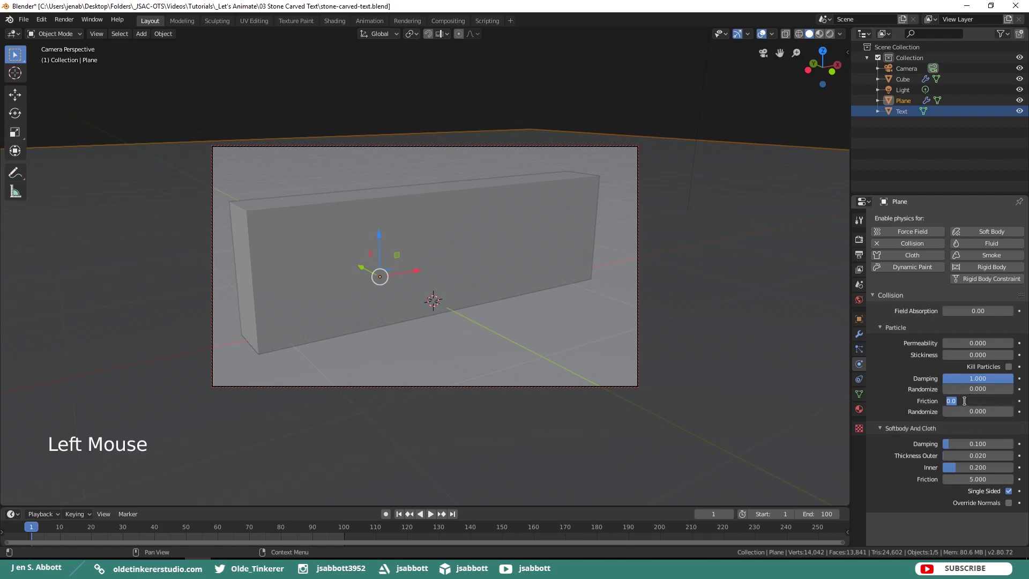
{"action": "key", "text": "Return"}
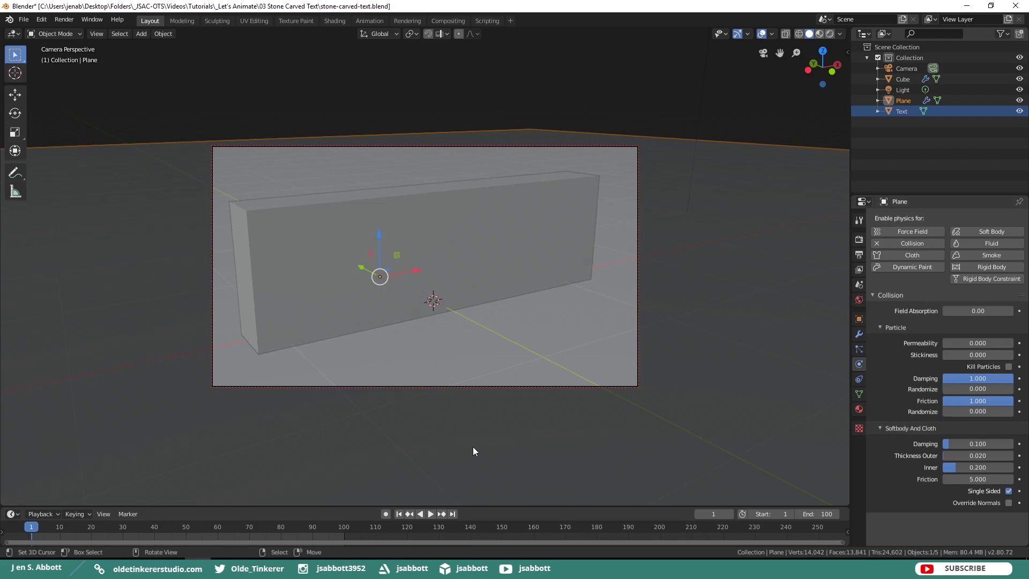
{"action": "left_click", "coordinate": [430, 515]}
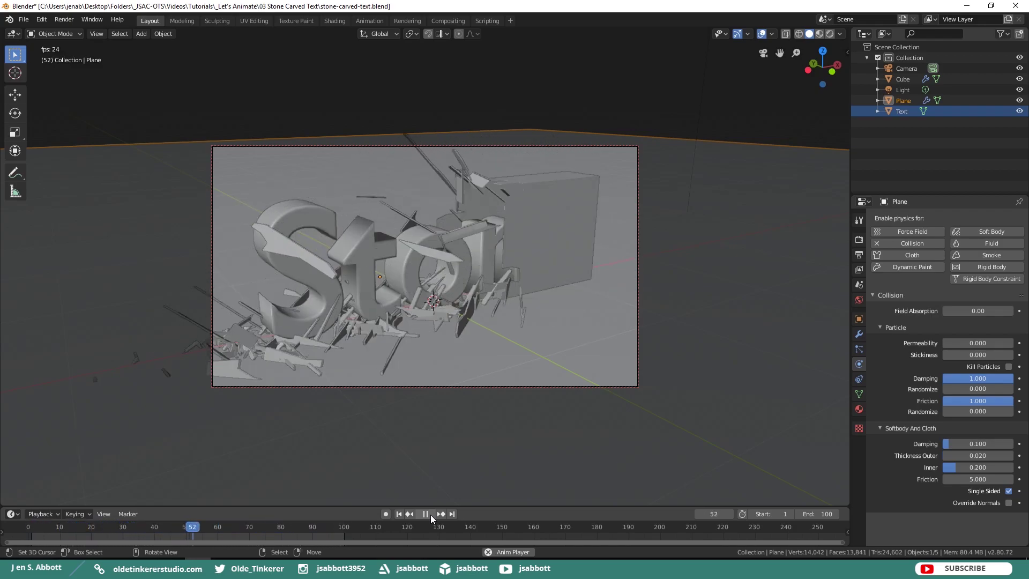
{"action": "left_click", "coordinate": [426, 515]}
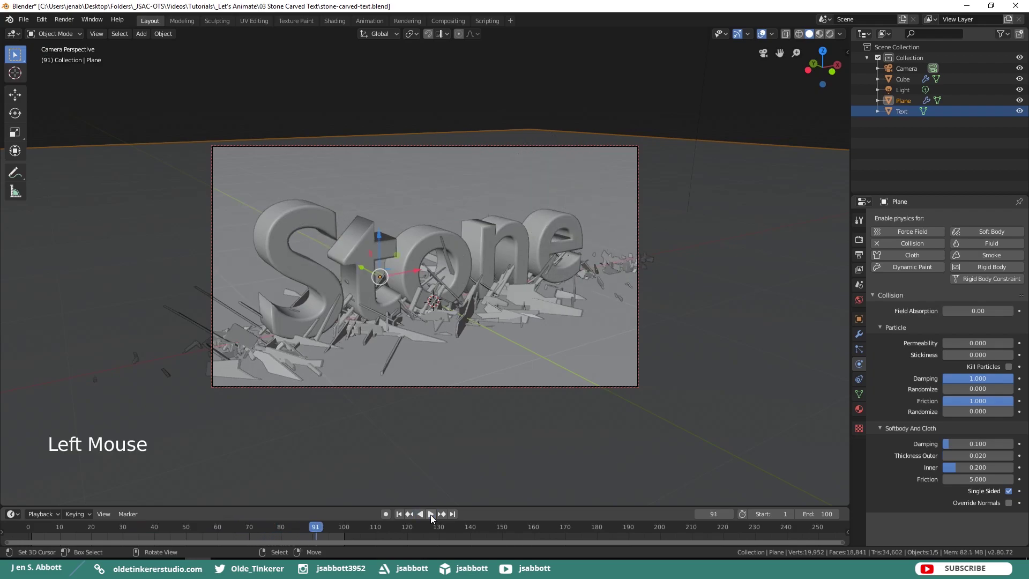
{"action": "left_click", "coordinate": [397, 513]}
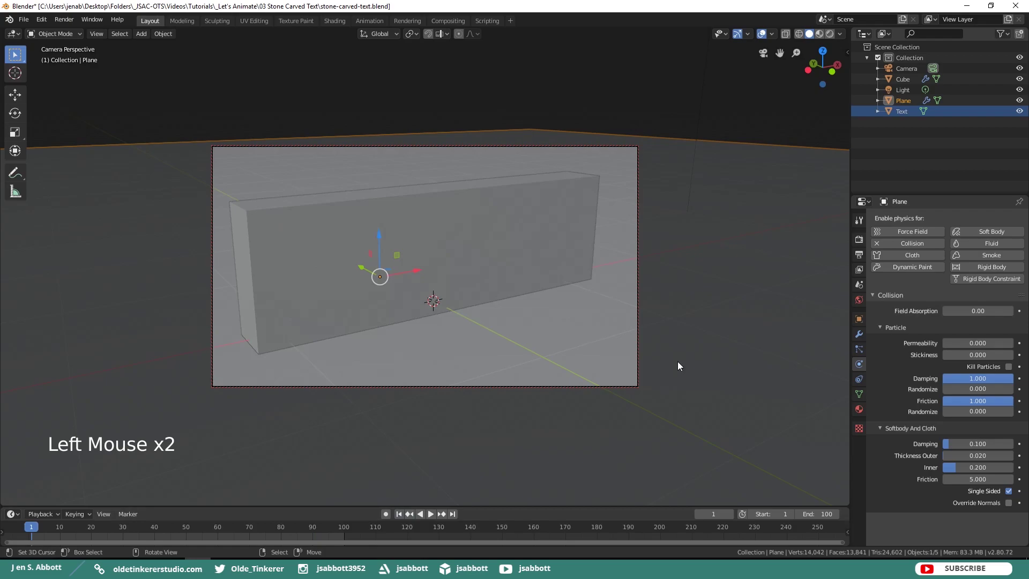
Give the Stone text Collision physics with particle damping 1
{"action": "left_click", "coordinate": [889, 111]}
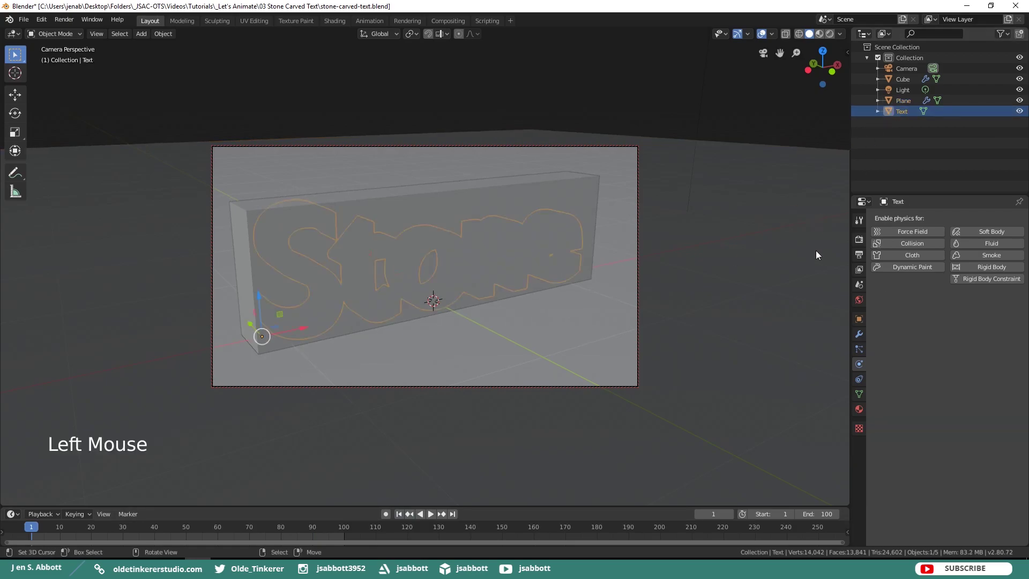
{"action": "left_click", "coordinate": [913, 244]}
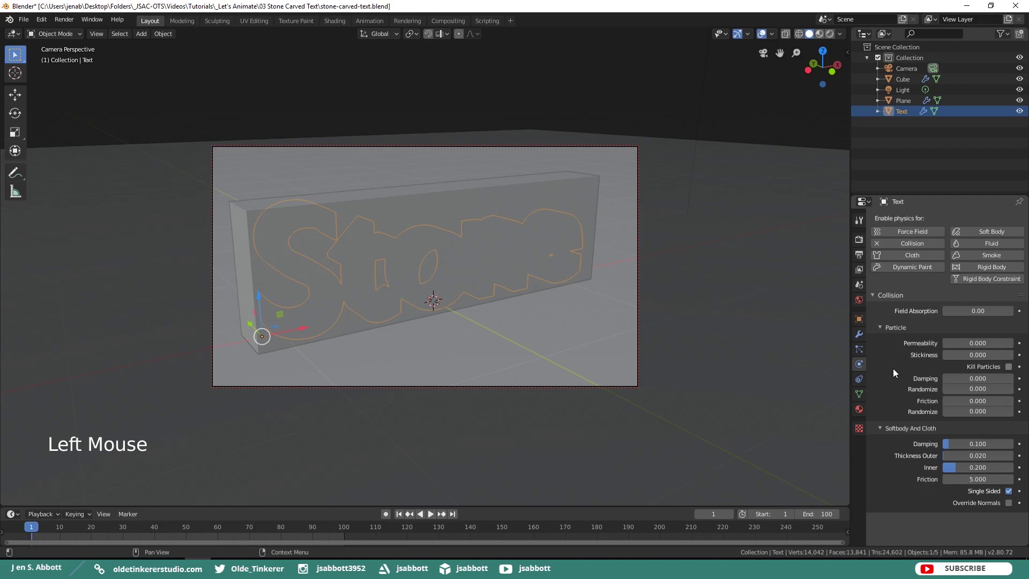
{"action": "left_click", "coordinate": [971, 379]}
{"action": "type", "text": "1"}
{"action": "key", "text": "Return"}
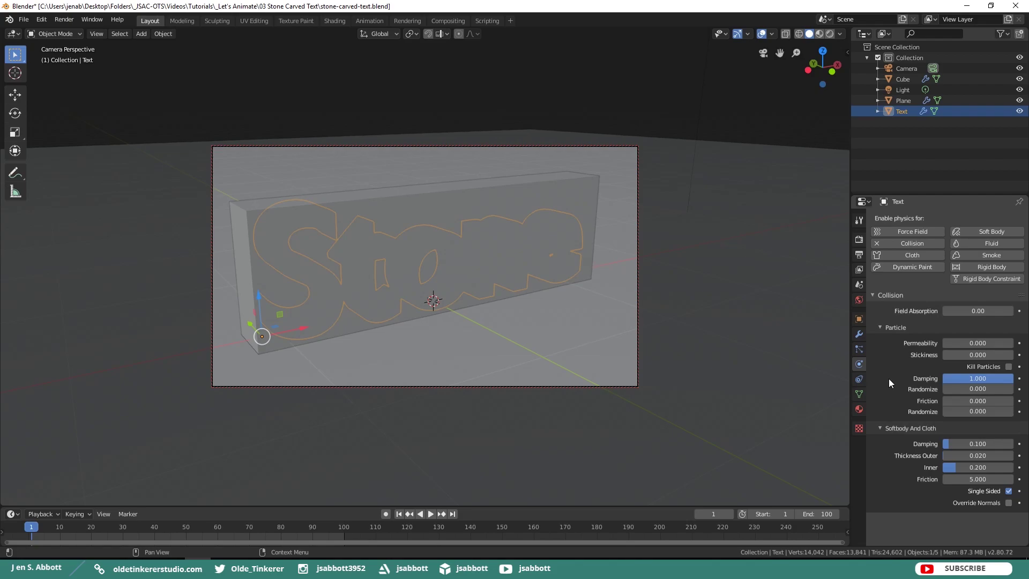
Play the animation to check the collisions, stop it, and rewind to frame 1
{"action": "left_click", "coordinate": [430, 513]}
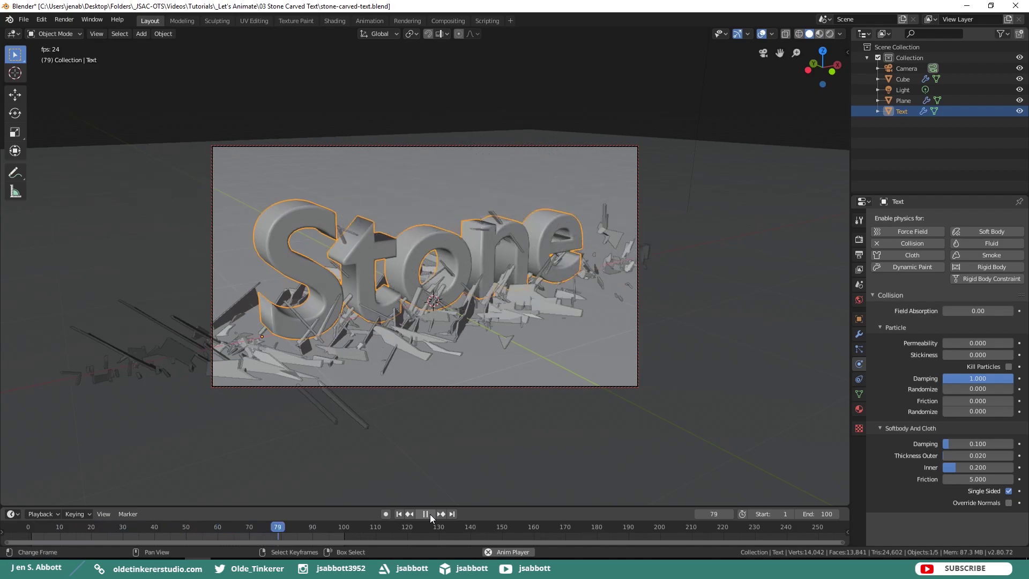
{"action": "left_click", "coordinate": [430, 513]}
{"action": "left_click", "coordinate": [399, 515]}
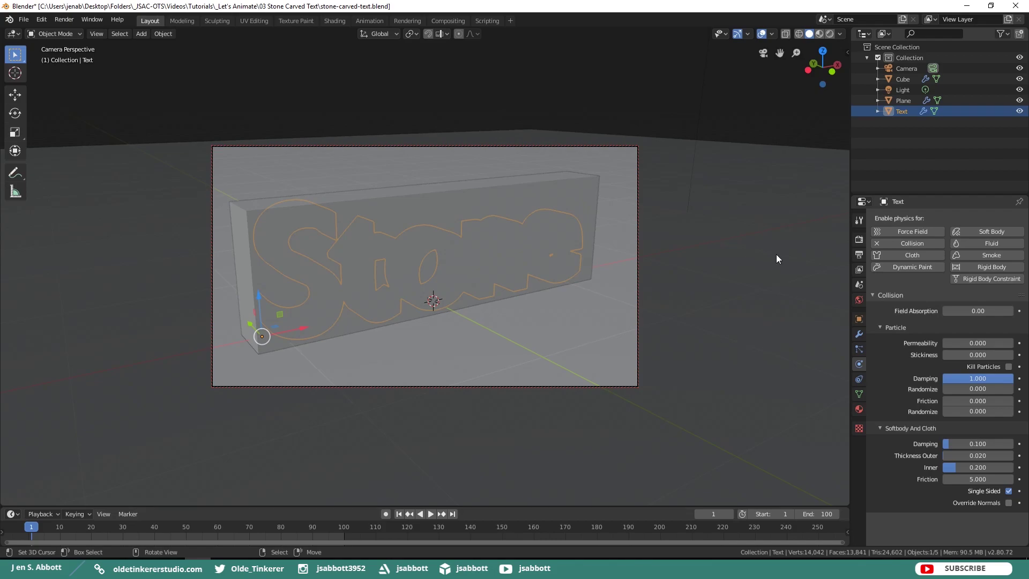
Select the stone slab and set its particle emission number to 10000
{"action": "right_click", "coordinate": [757, 127]}
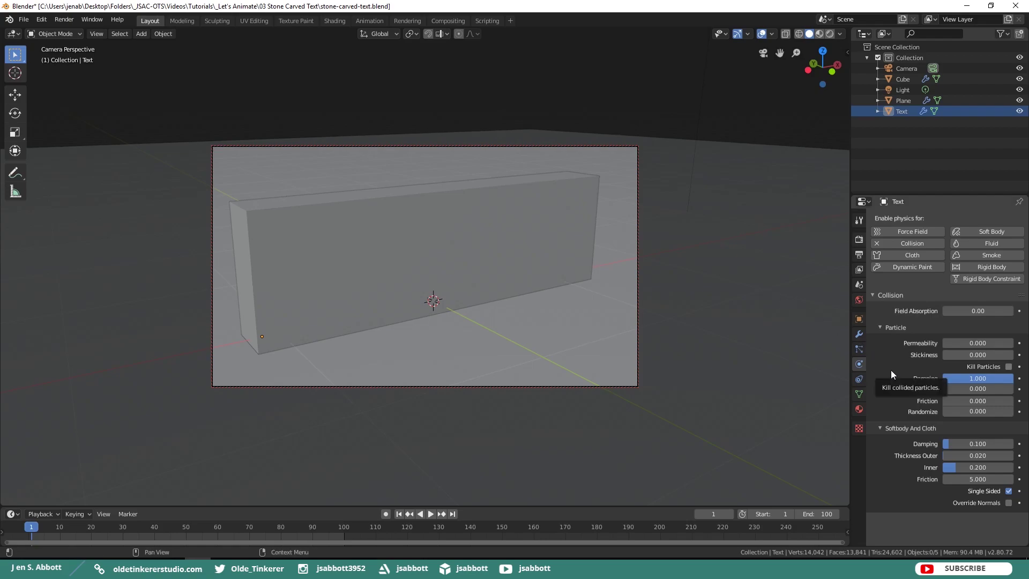
{"action": "left_click", "coordinate": [860, 350]}
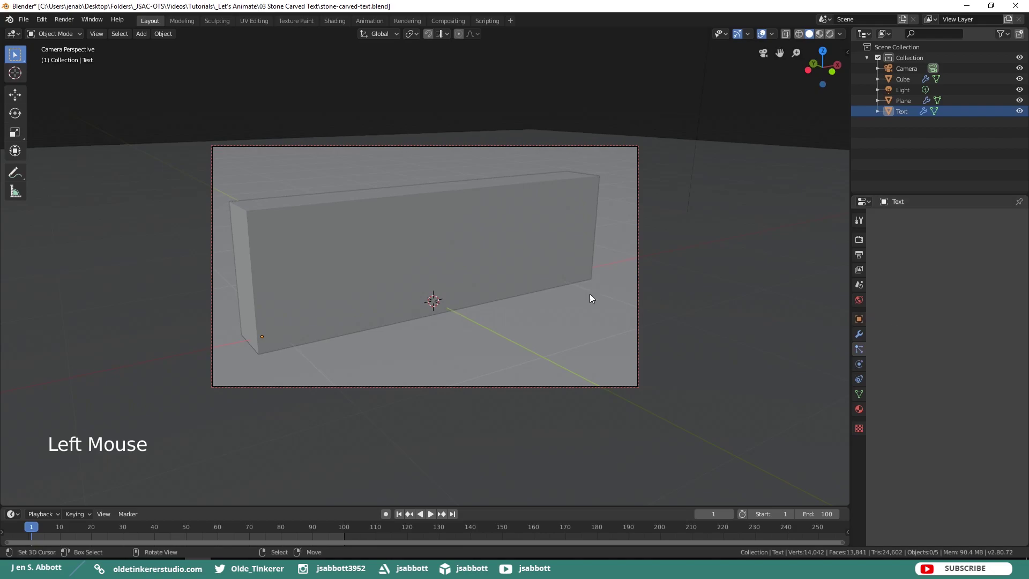
{"action": "right_click", "coordinate": [528, 265]}
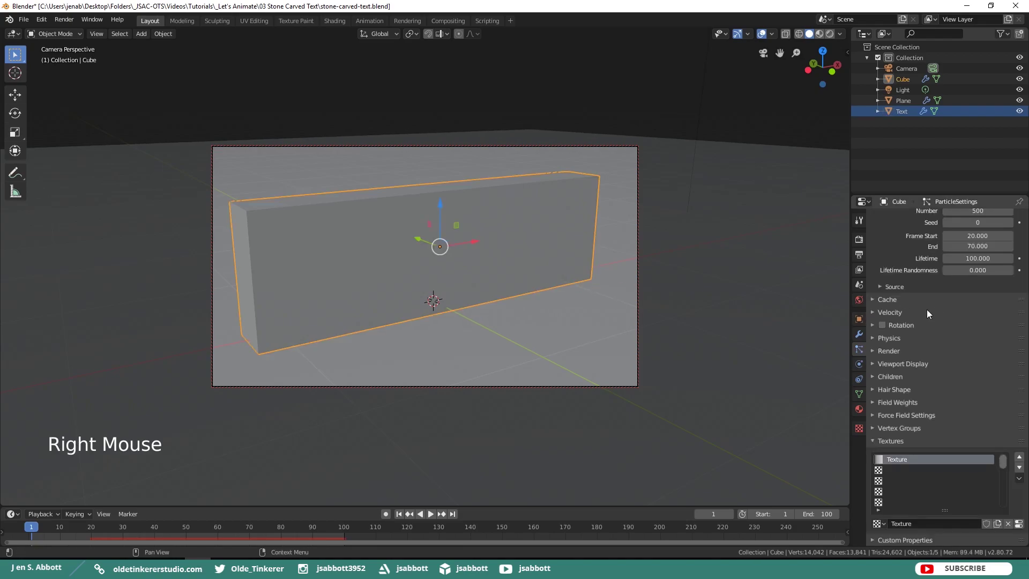
{"action": "scroll", "coordinate": [934, 263], "scroll_direction": "up", "scroll_amount": 2}
{"action": "scroll", "coordinate": [933, 257], "scroll_direction": "up", "scroll_amount": 2}
{"action": "left_click", "coordinate": [978, 273]}
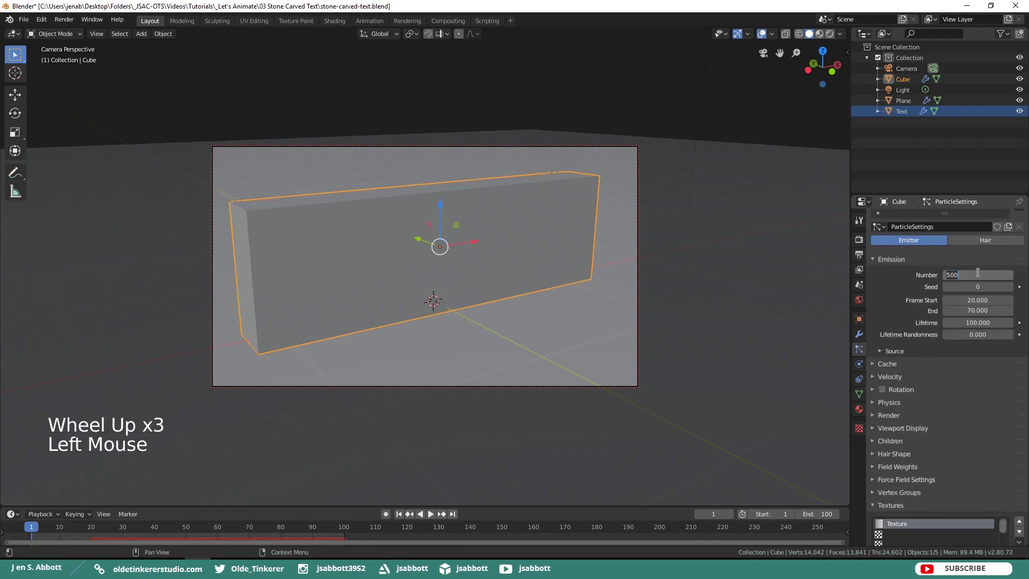
{"action": "type", "text": "10000"}
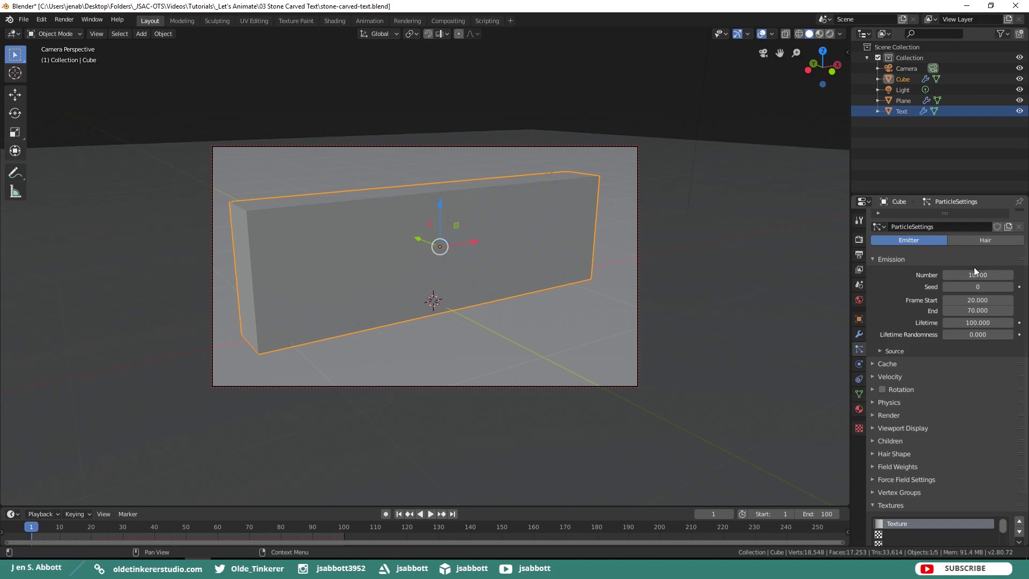
{"action": "left_click", "coordinate": [859, 241]}
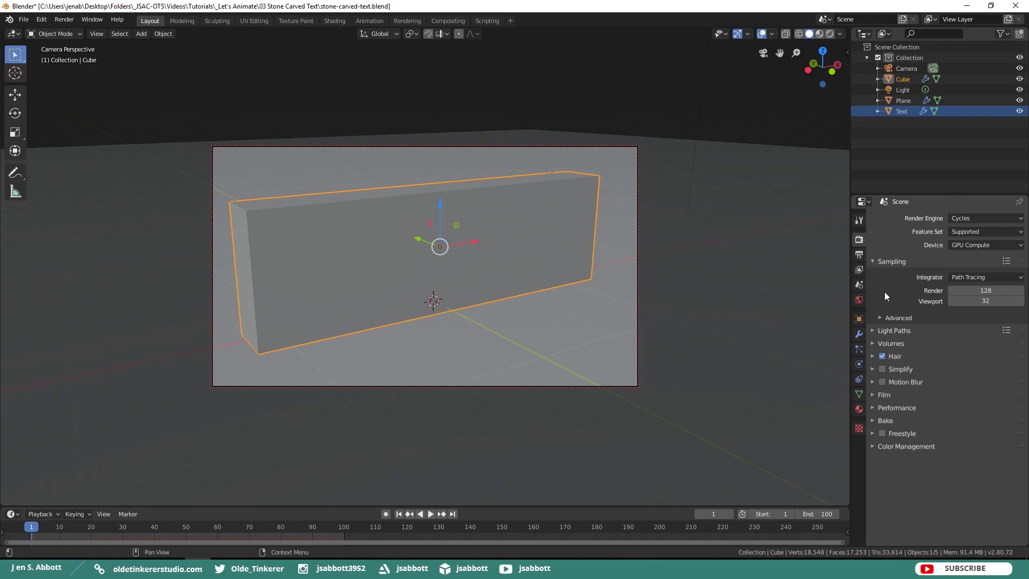
Output the render to the 03 Stone Carved Text folder as AVI JPEG and save the file
{"action": "left_click", "coordinate": [859, 255]}
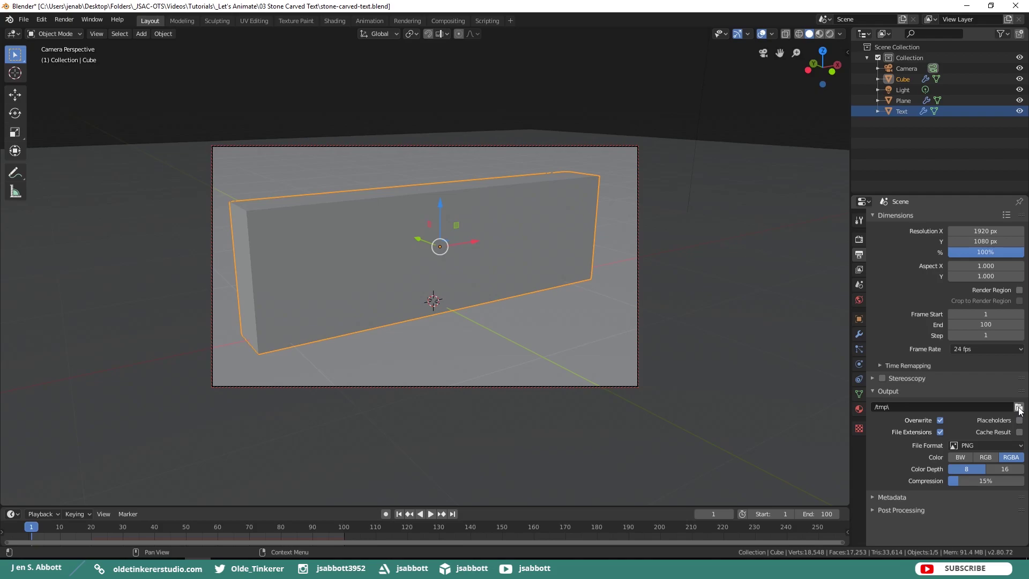
{"action": "type", "text": "C:\\Users\\jenab\\Desktop\\Folders\\_JSAC-OTS\\Videos\\Tutorials\\_Let's Animate\\03 Stone Carved Text\\"}
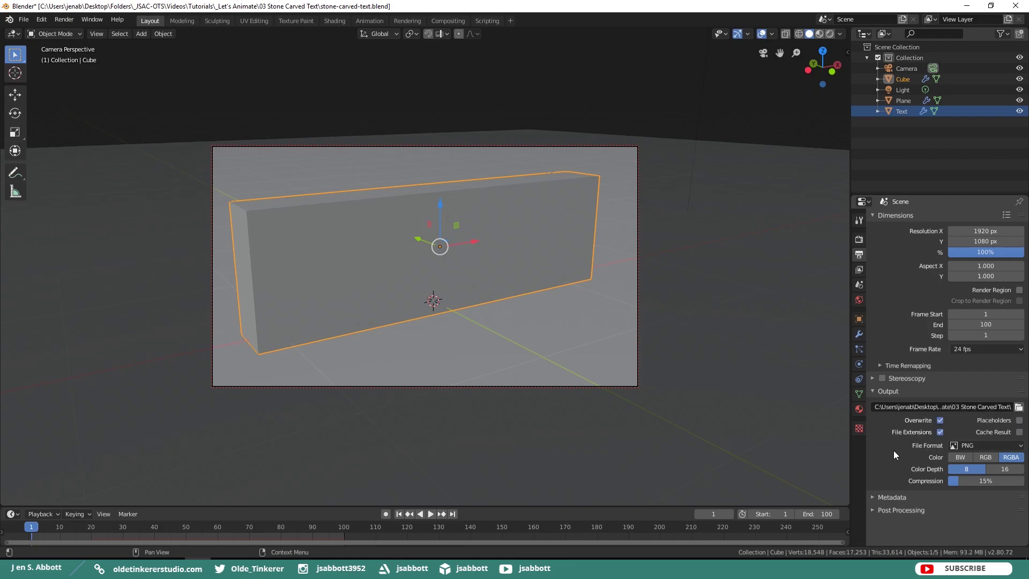
{"action": "left_click", "coordinate": [1021, 448]}
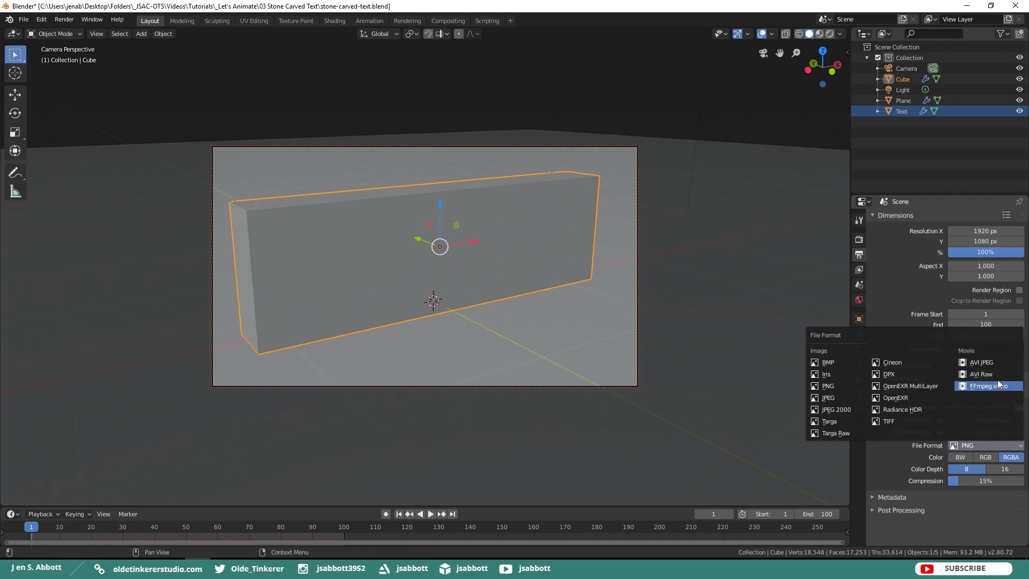
{"action": "left_click", "coordinate": [998, 362]}
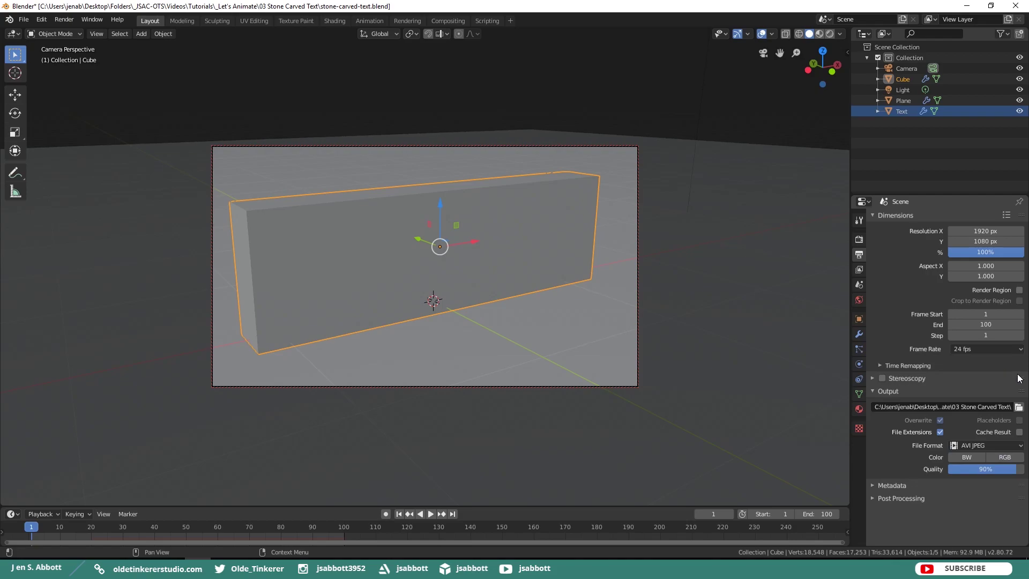
{"action": "left_click", "coordinate": [24, 21]}
{"action": "left_click", "coordinate": [41, 92]}
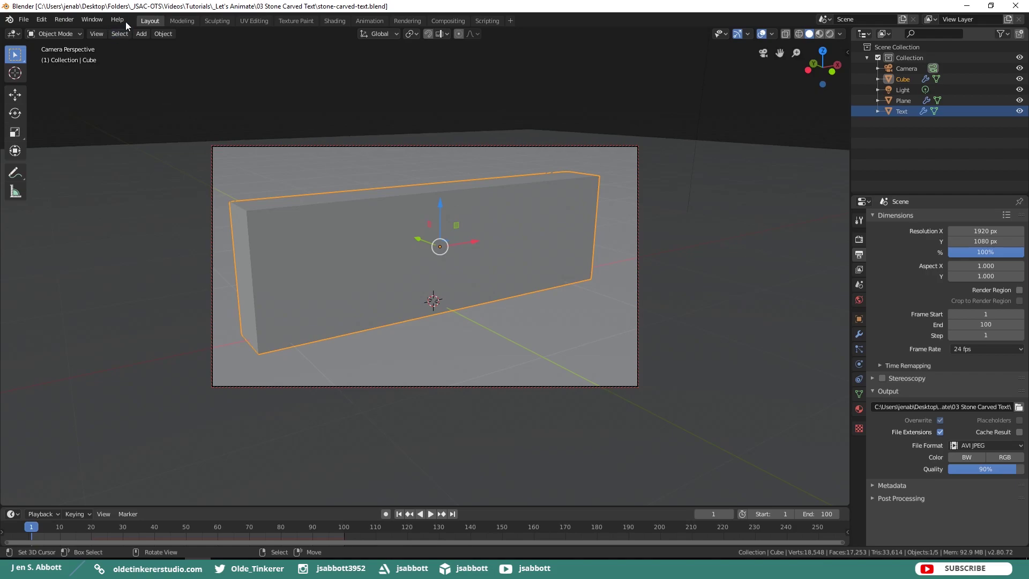
Render the full explosion animation via Render > Render Animation
{"action": "left_click", "coordinate": [63, 19]}
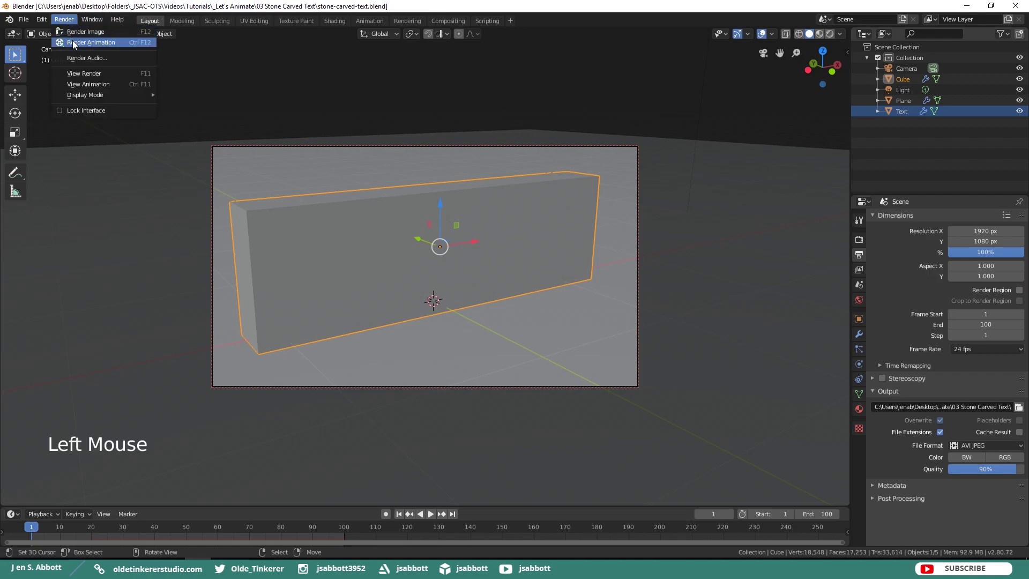
{"action": "left_click", "coordinate": [72, 42]}
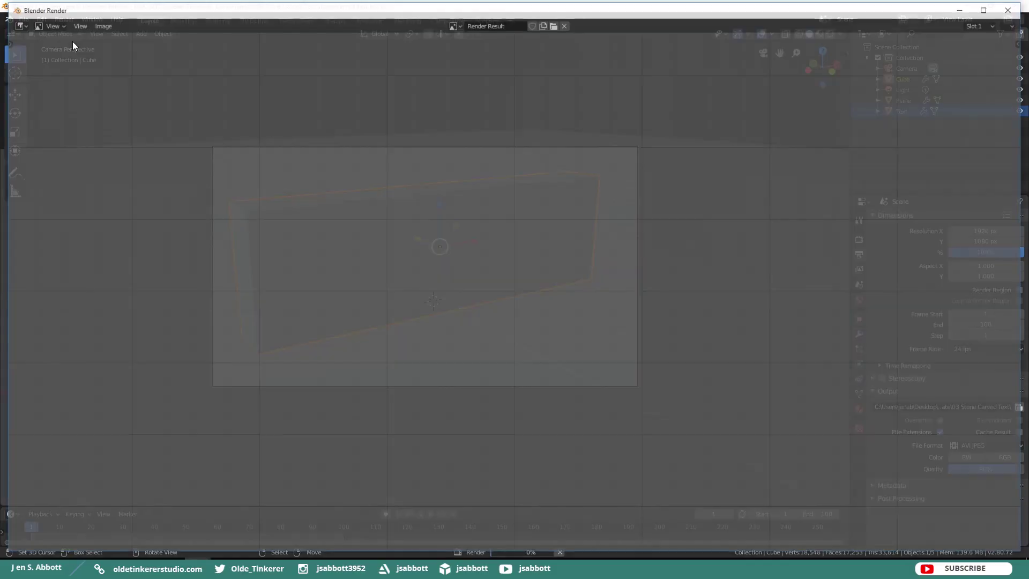